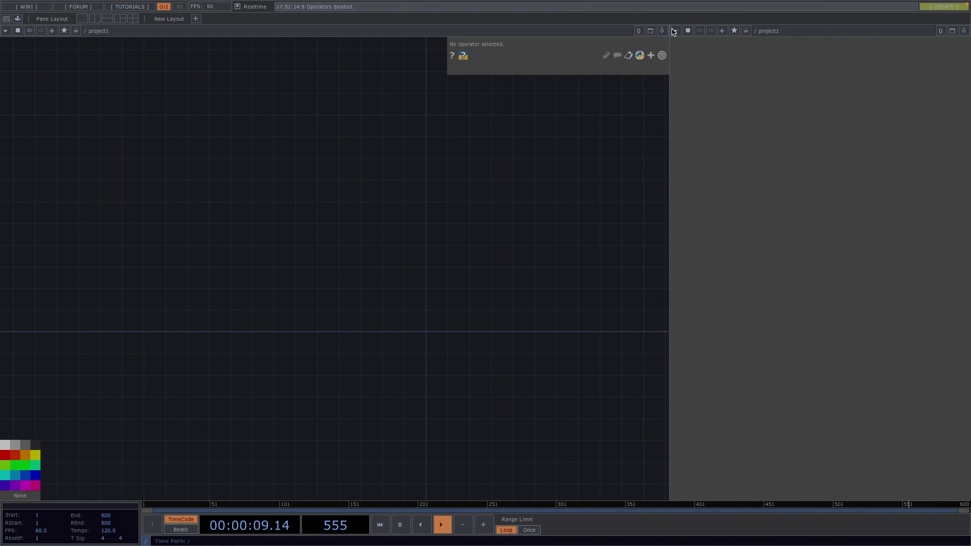
{"action": "left_click", "coordinate": [675, 31]}
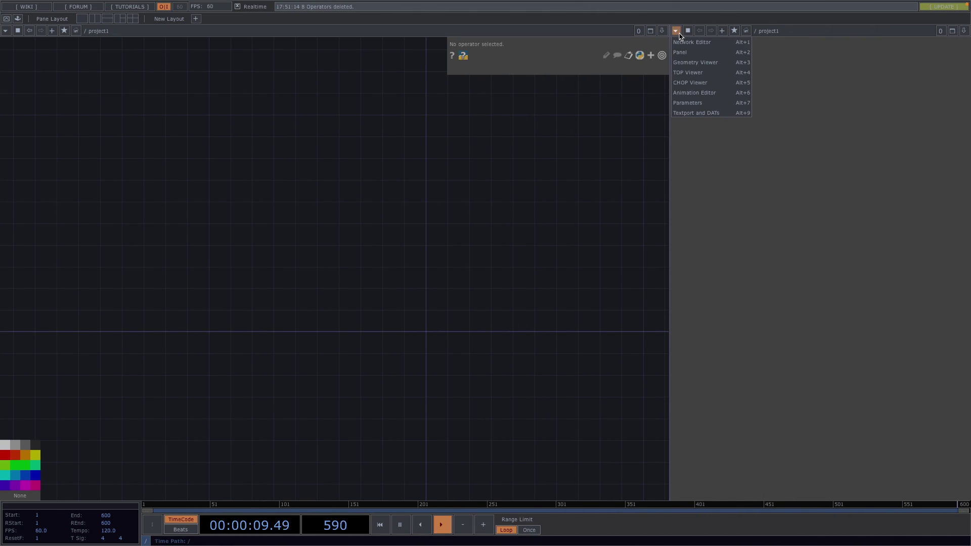
{"action": "right_click", "coordinate": [483, 261]}
{"action": "mouse_move", "coordinate": [528, 288]}
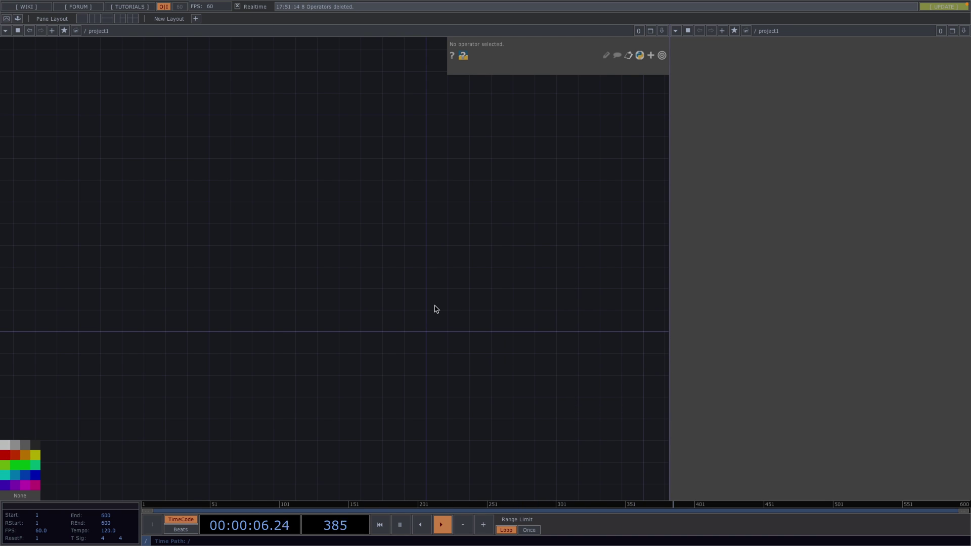
Add an Out TOP to the empty network and place it near the horizontal axis at the far end
{"action": "key", "text": "Tab"}
{"action": "type", "text": "ou"}
{"action": "key", "text": "shift+Tab"}
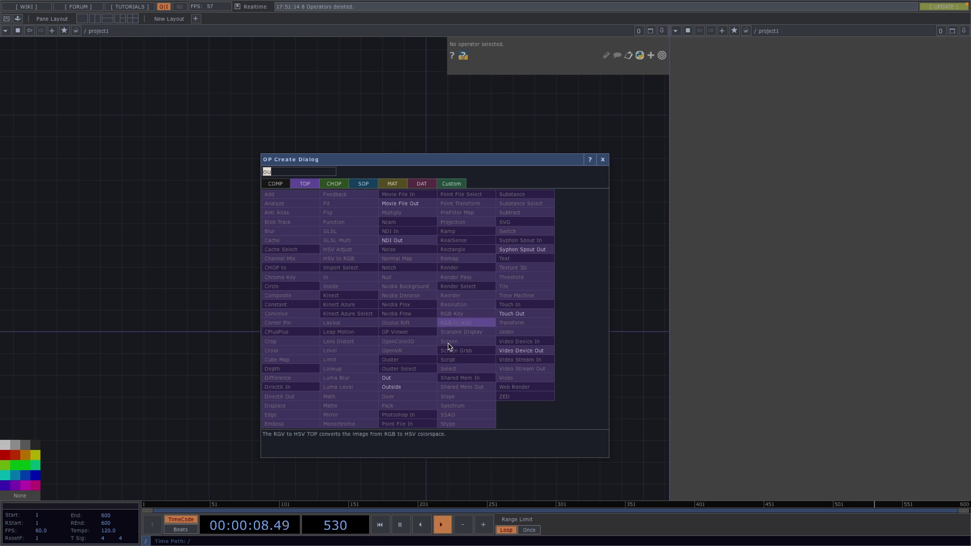
{"action": "left_click", "coordinate": [399, 377]}
{"action": "left_click", "coordinate": [586, 261]}
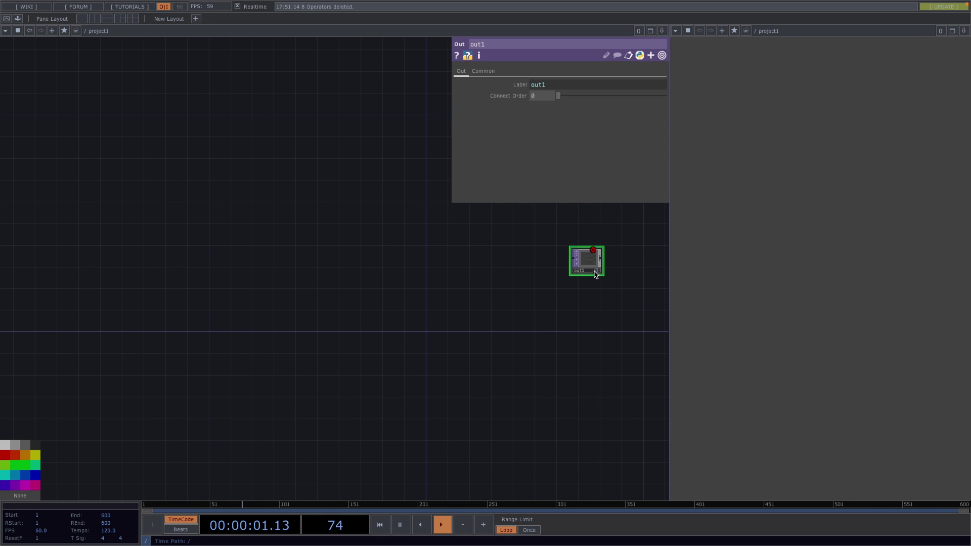
{"action": "left_click_drag", "start_coordinate": [592, 268], "coordinate": [586, 327]}
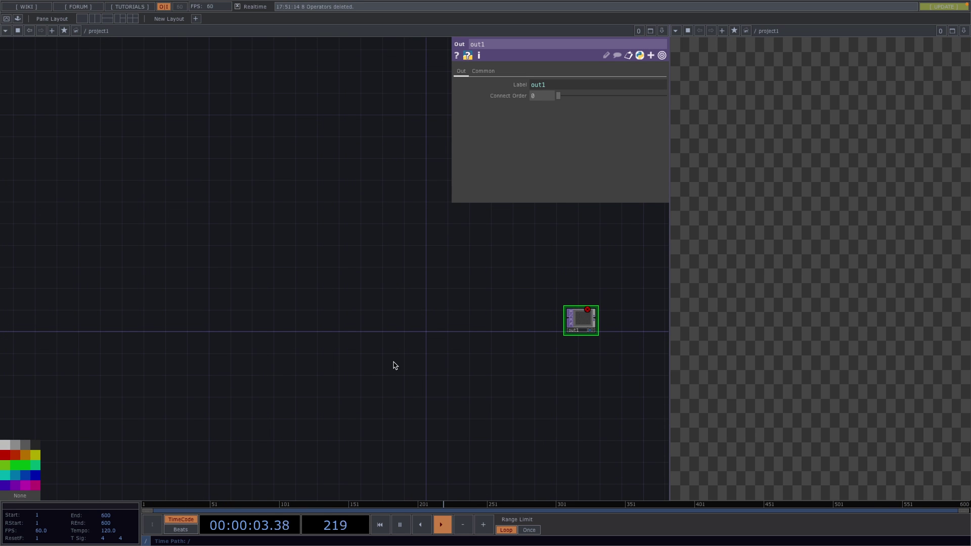
Add a Sphere SOP well ahead of the Out TOP, at the start of the network
{"action": "left_click_drag", "start_coordinate": [266, 340], "coordinate": [307, 342]}
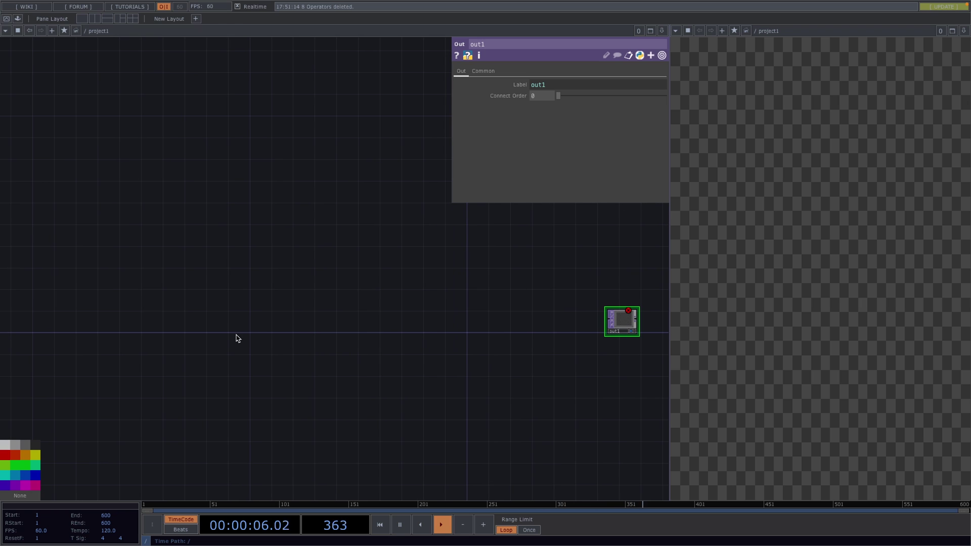
{"action": "key", "text": "Tab"}
{"action": "type", "text": "sp"}
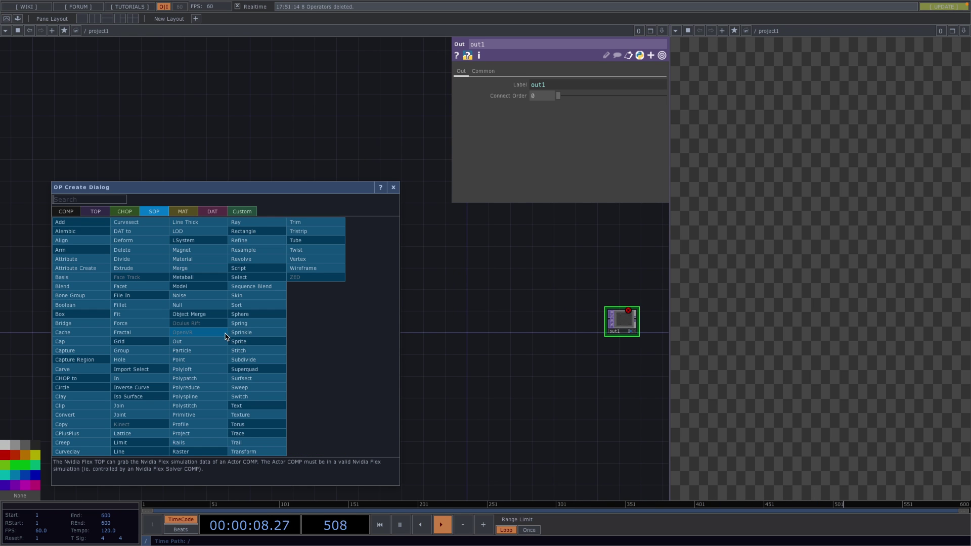
{"action": "type", "text": "h"}
{"action": "left_click", "coordinate": [240, 315]}
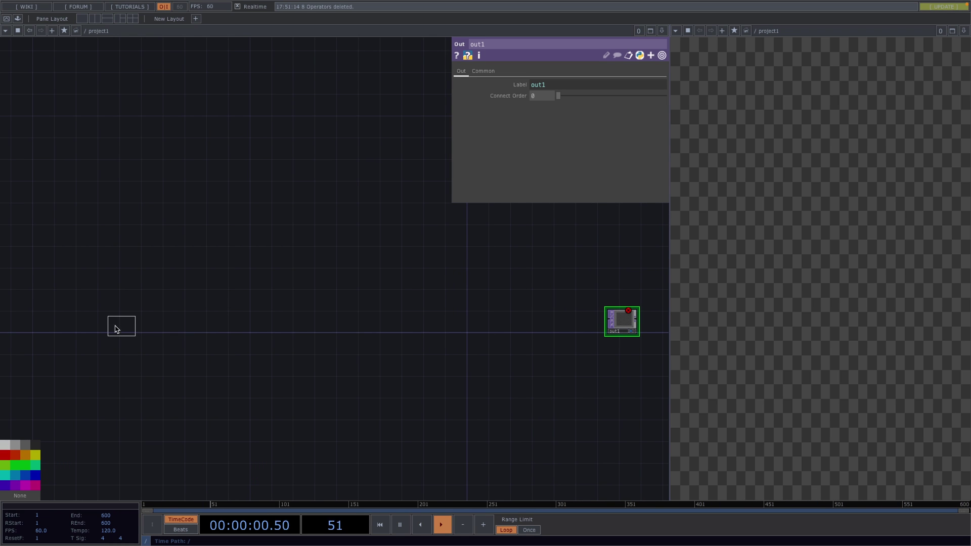
{"action": "left_click", "coordinate": [103, 330]}
Add a Geometry COMP after the sphere, fed by the sphere's output
{"action": "key", "text": "Tab"}
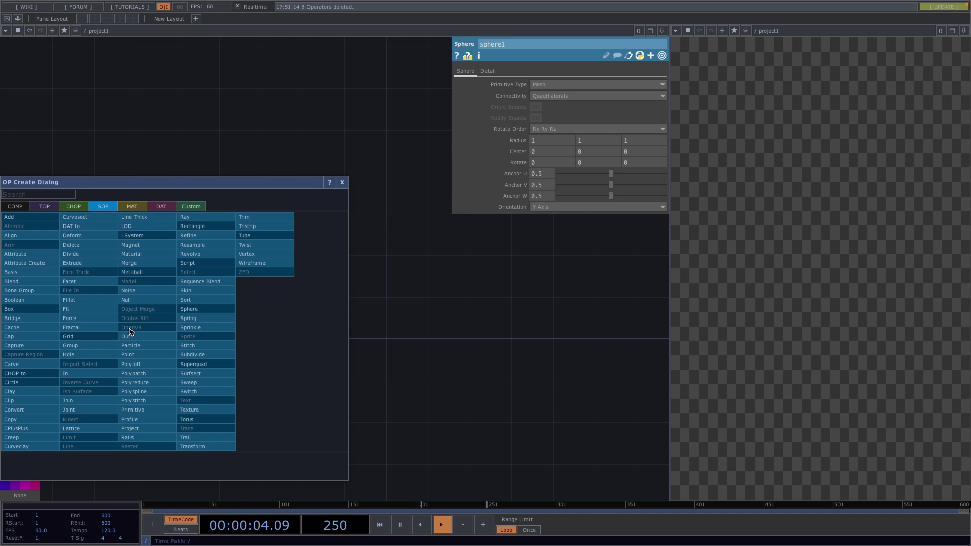
{"action": "key", "text": "shift+Tab"}
{"action": "key", "text": "shift+Tab"}
{"action": "key", "text": "shift+Tab"}
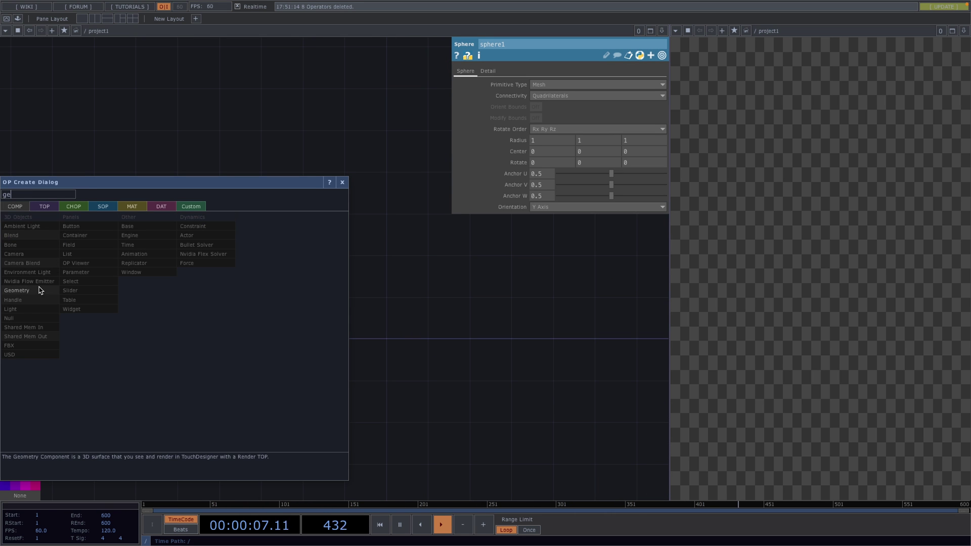
{"action": "left_click", "coordinate": [38, 290]}
{"action": "left_click", "coordinate": [284, 330]}
Create a Camera COMP and a Light COMP and place them side by side above the Geometry COMP
{"action": "key", "text": "Tab"}
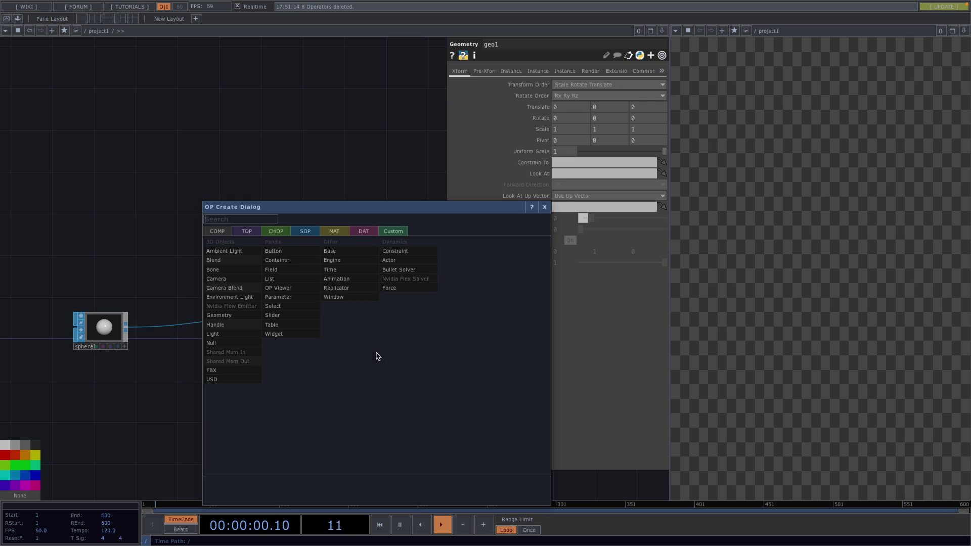
{"action": "left_click", "coordinate": [234, 279], "text": "ctrl"}
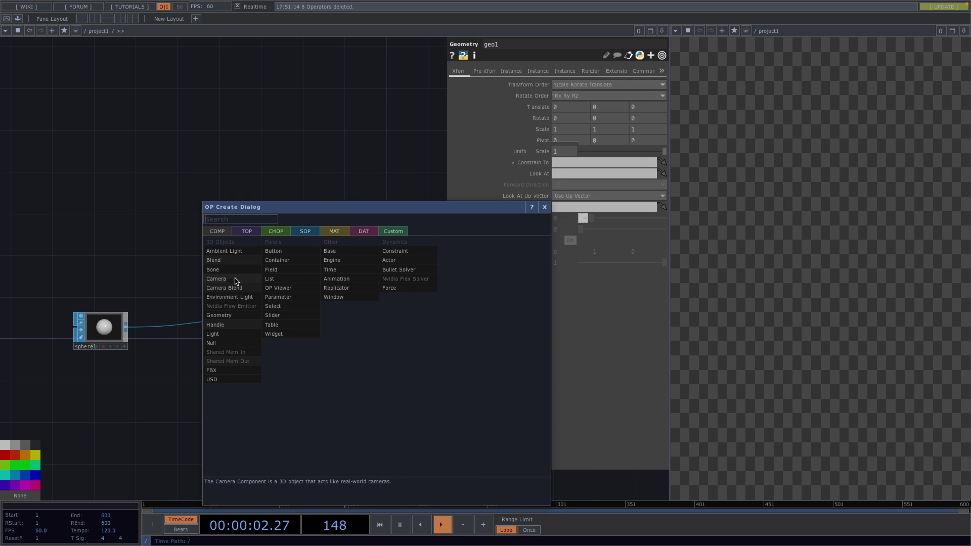
{"action": "left_click", "coordinate": [232, 334]}
{"action": "left_click", "coordinate": [409, 323]}
{"action": "left_click", "coordinate": [304, 239]}
{"action": "left_click_drag", "start_coordinate": [403, 303], "coordinate": [390, 228]}
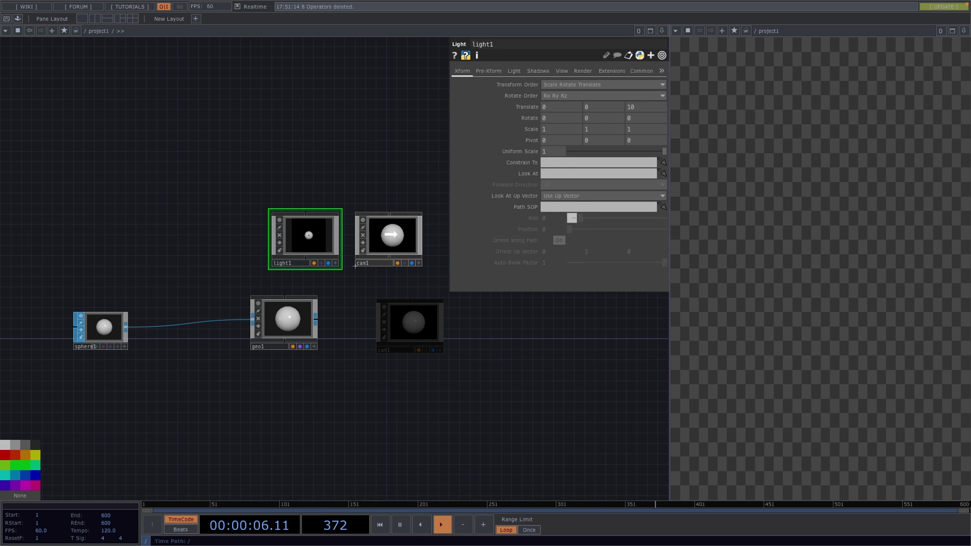
Add a Render TOP beside the Geometry COMP and connect its output to the Out TOP
{"action": "key", "text": "Tab"}
{"action": "key", "text": "Tab"}
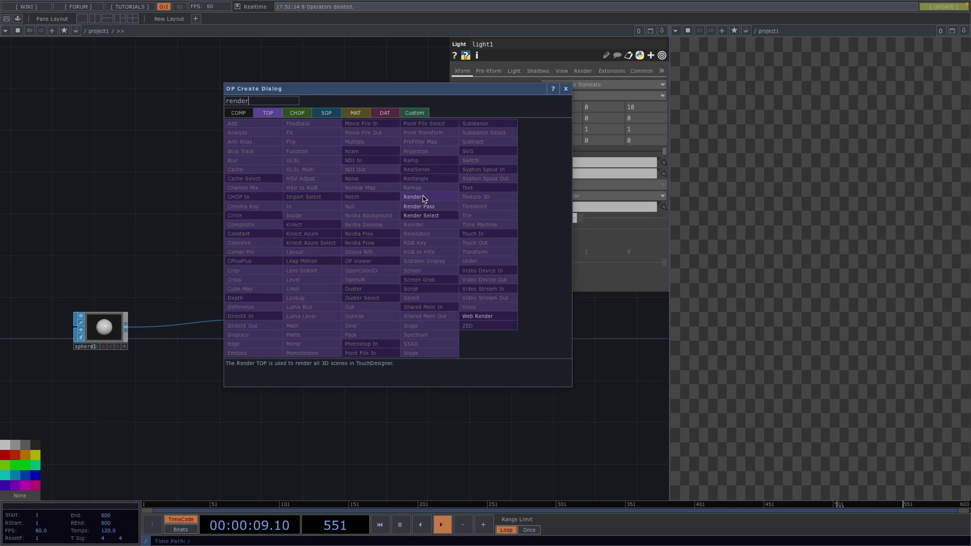
{"action": "left_click", "coordinate": [420, 197]}
{"action": "left_click", "coordinate": [385, 320]}
{"action": "scroll", "coordinate": [407, 359], "scroll_direction": "down", "scroll_amount": 2}
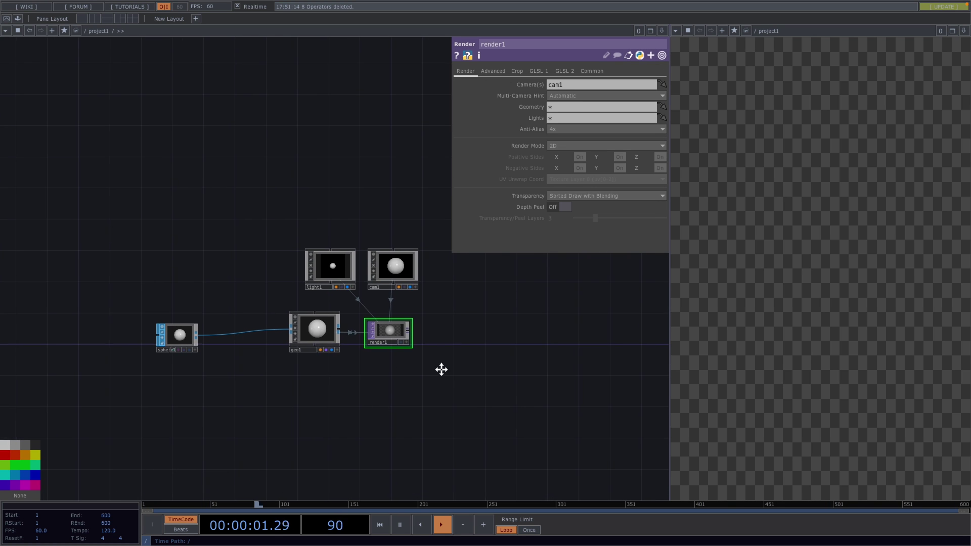
{"action": "left_click_drag", "start_coordinate": [442, 368], "coordinate": [210, 368]}
{"action": "left_click_drag", "start_coordinate": [162, 326], "coordinate": [662, 323]}
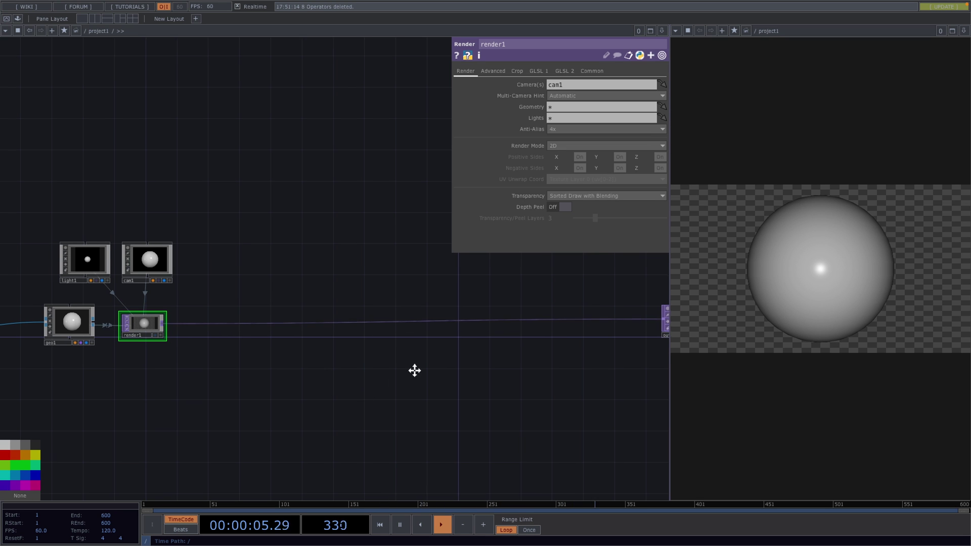
Line up the sphere node with the Geometry COMP and set the sphere's radius to 0.03 on all three axes
{"action": "left_click_drag", "start_coordinate": [414, 370], "coordinate": [544, 362]}
{"action": "left_click_drag", "start_coordinate": [396, 369], "coordinate": [501, 334]}
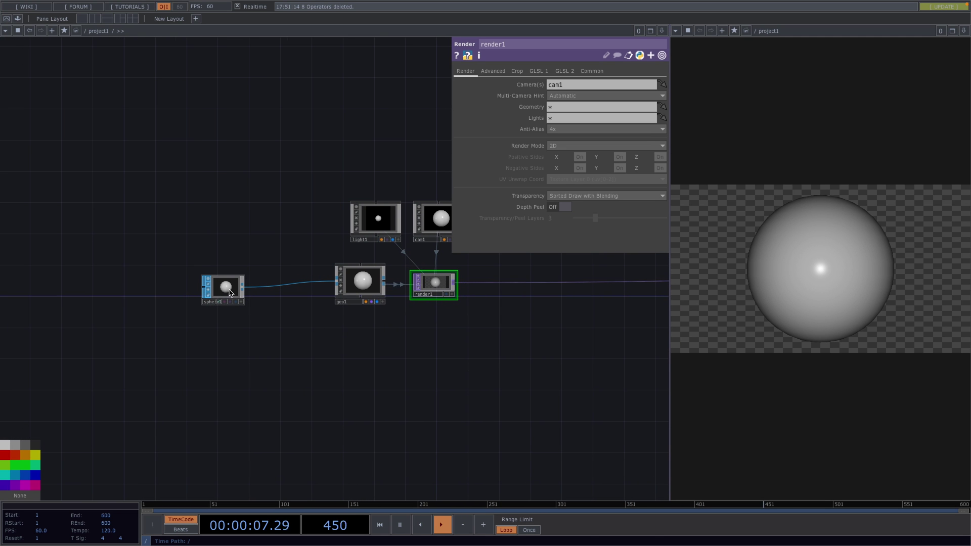
{"action": "left_click_drag", "start_coordinate": [224, 287], "coordinate": [226, 283]}
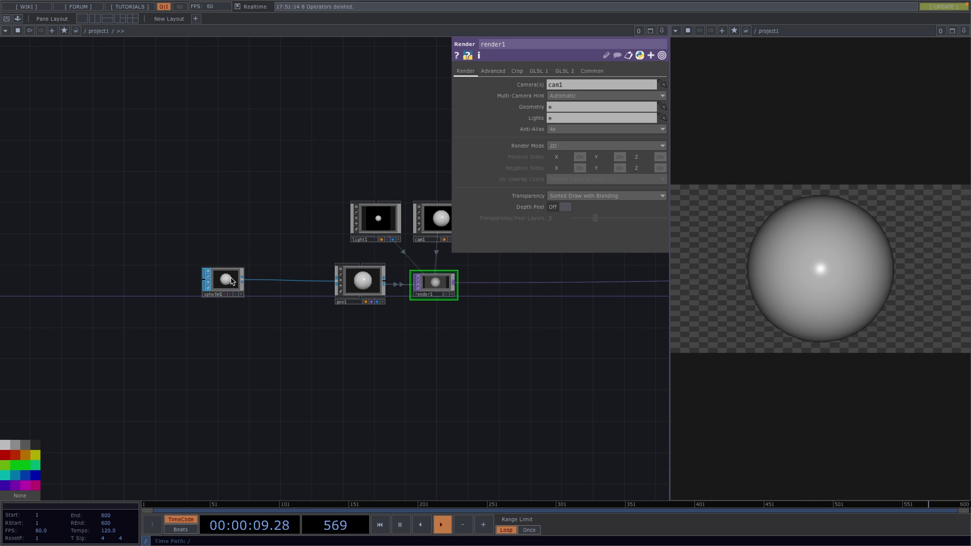
{"action": "left_click", "coordinate": [226, 282]}
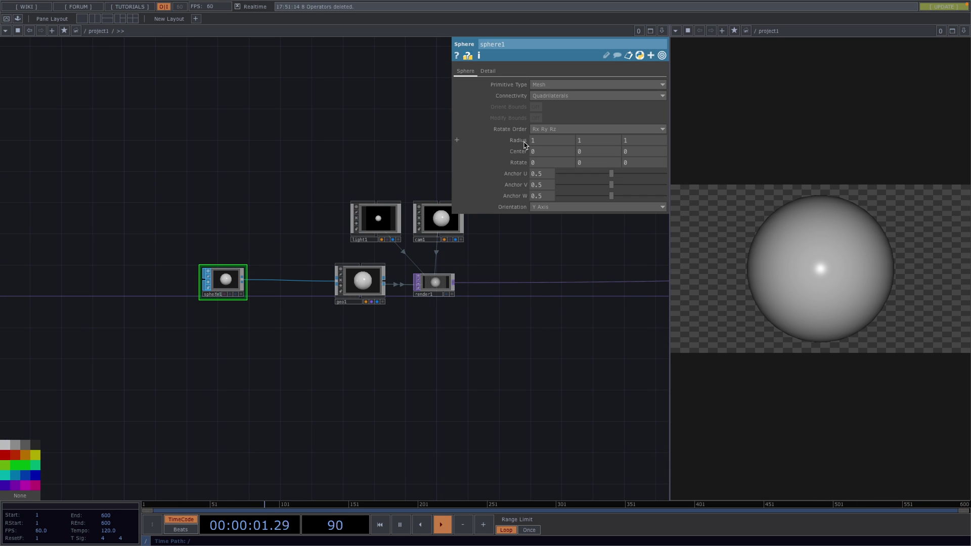
{"action": "middle_click_drag", "start_coordinate": [524, 139], "coordinate": [549, 157]}
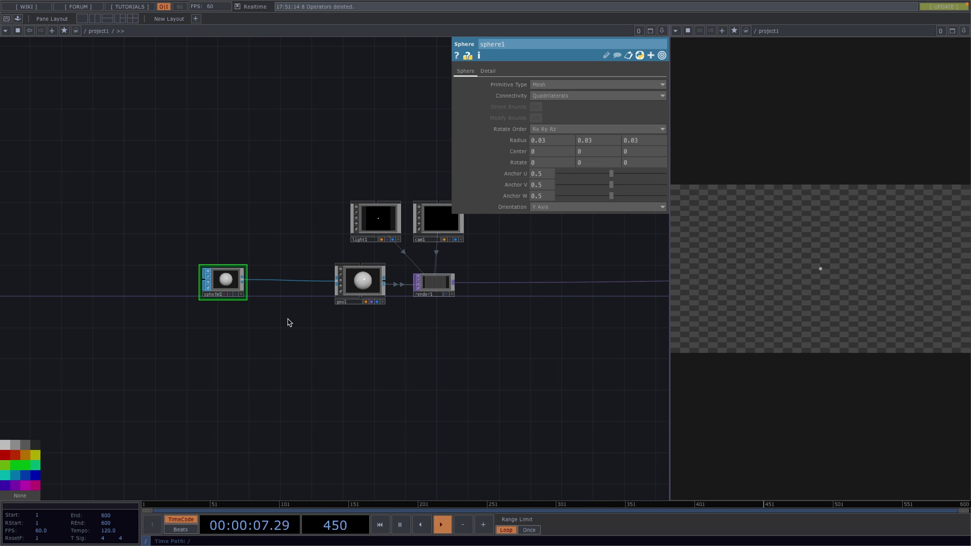
Add a Grid SOP in the empty area below and ahead of the sphere node
{"action": "scroll", "coordinate": [288, 320], "scroll_direction": "down", "scroll_amount": 3}
{"action": "left_click_drag", "start_coordinate": [277, 351], "coordinate": [444, 304]}
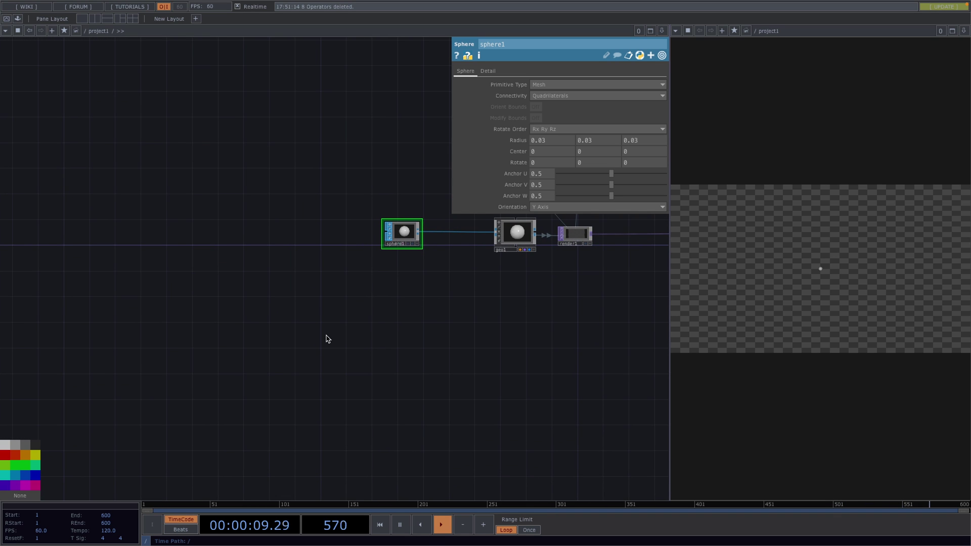
{"action": "left_click_drag", "start_coordinate": [323, 340], "coordinate": [433, 333]}
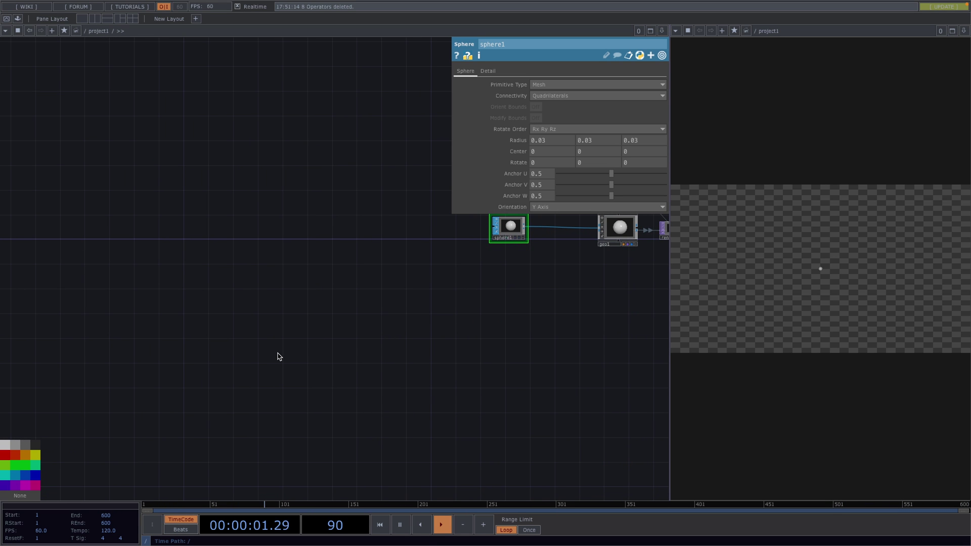
{"action": "key", "text": "Tab"}
{"action": "key", "text": "Tab"}
{"action": "key", "text": "Tab"}
{"action": "type", "text": "gri"}
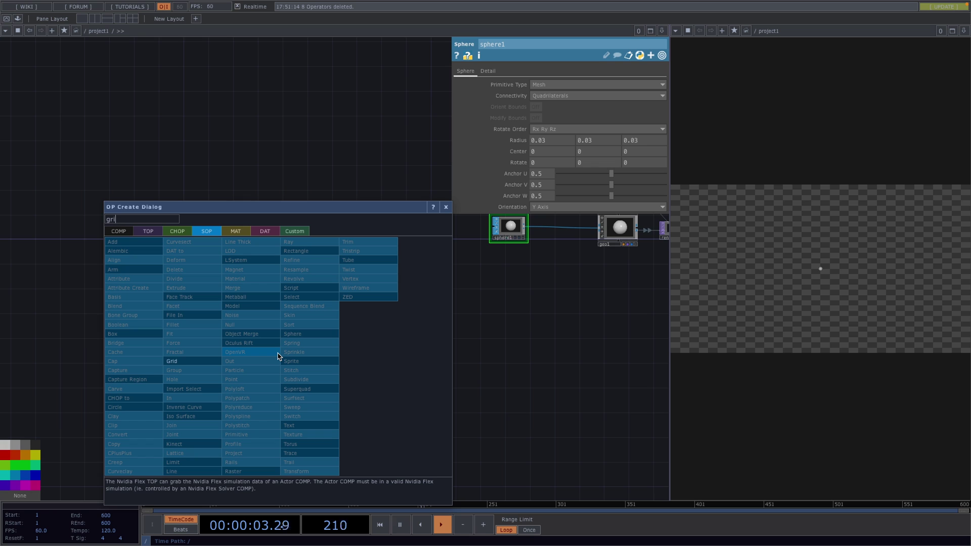
{"action": "left_click", "coordinate": [192, 361]}
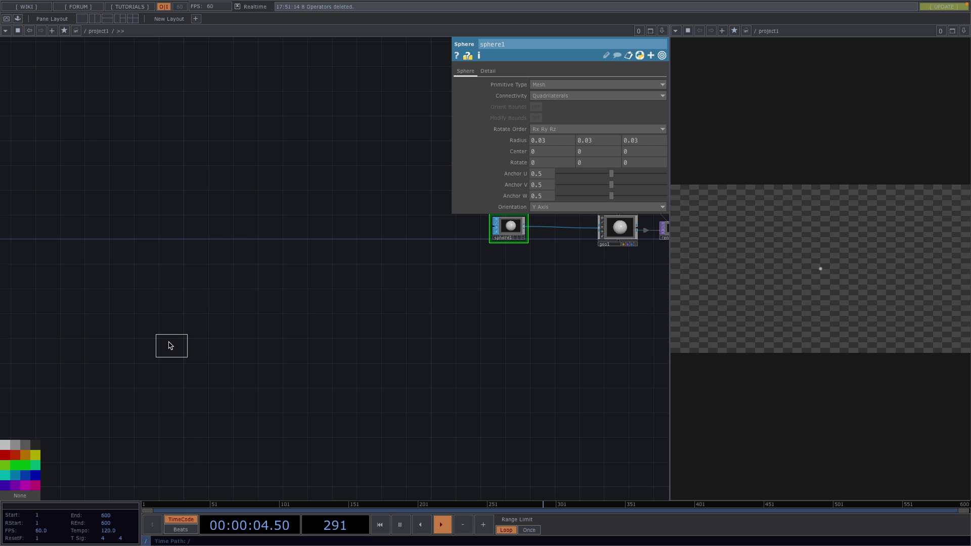
{"action": "left_click", "coordinate": [172, 316]}
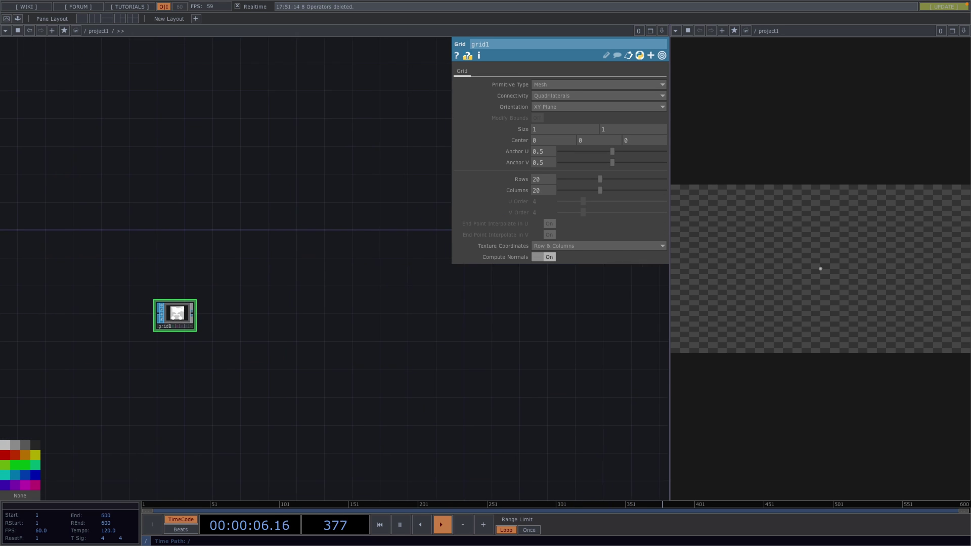
Add a Null SOP connected to the grid's output
{"action": "right_click", "coordinate": [192, 316]}
{"action": "left_click", "coordinate": [144, 289]}
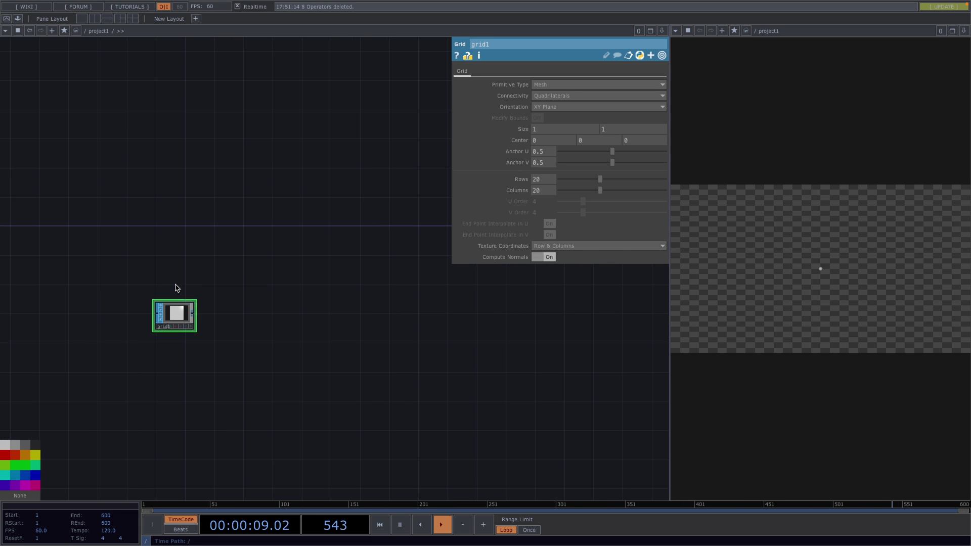
{"action": "left_click", "coordinate": [330, 317]}
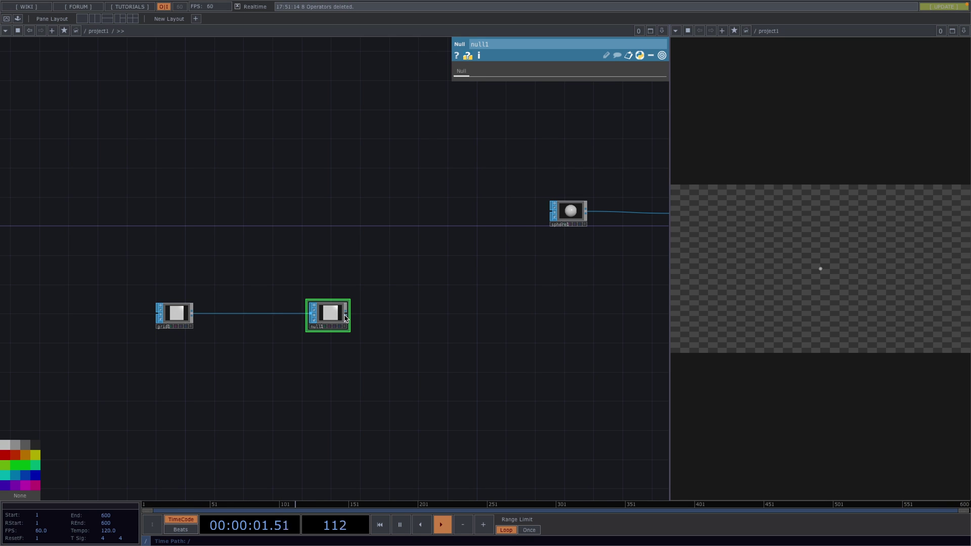
Add a SOP to CHOP that reads the Null SOP and place it beside the null
{"action": "right_click", "coordinate": [346, 318]}
{"action": "left_click", "coordinate": [247, 192]}
{"action": "left_click", "coordinate": [213, 212]}
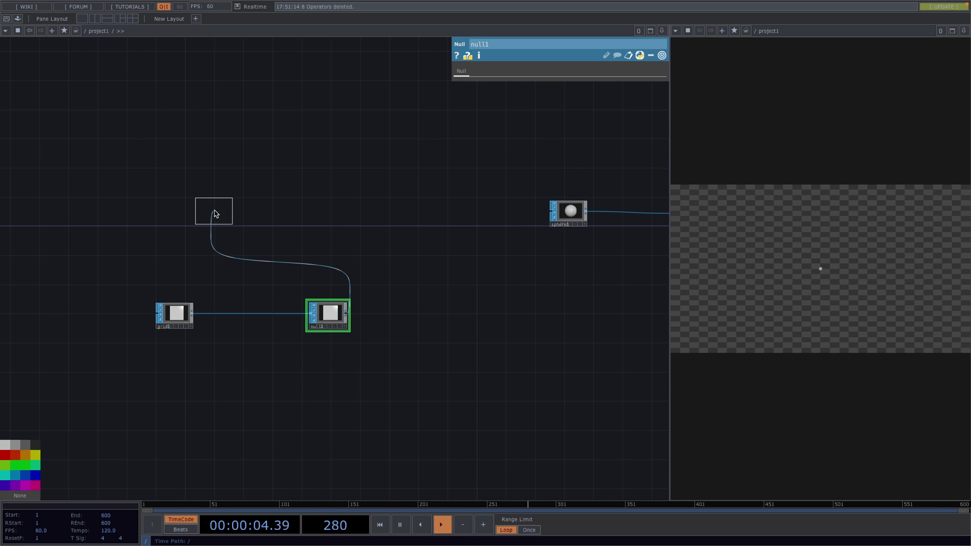
{"action": "left_click", "coordinate": [380, 316]}
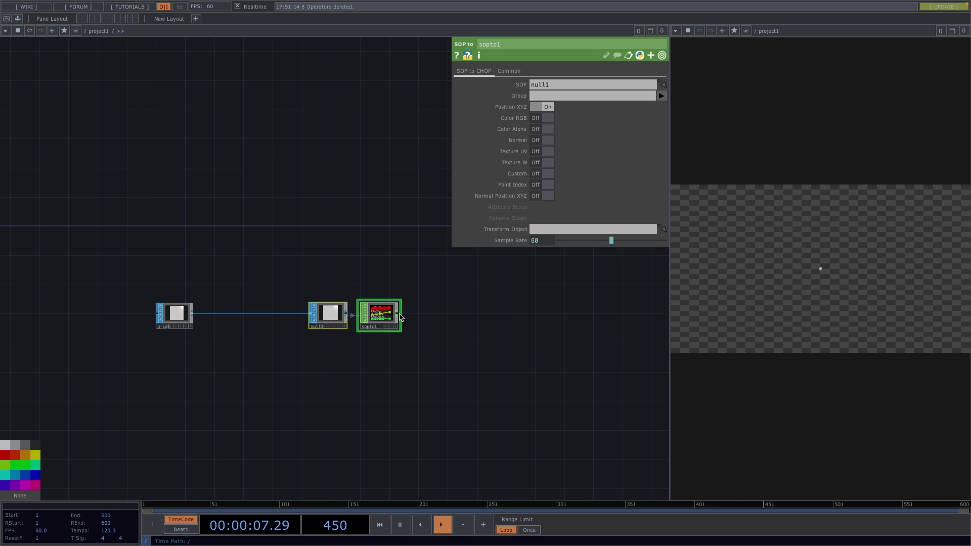
Add a CHOP to TOP that reads the SOP to CHOP and place it at the end of the grid chain
{"action": "right_click", "coordinate": [400, 317]}
{"action": "left_click", "coordinate": [270, 191]}
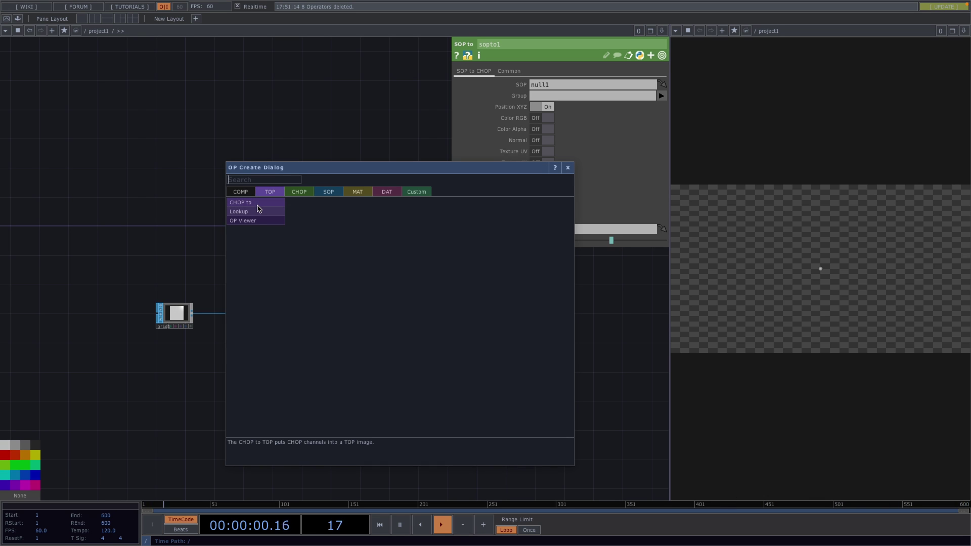
{"action": "left_click", "coordinate": [255, 203]}
{"action": "left_click", "coordinate": [437, 318]}
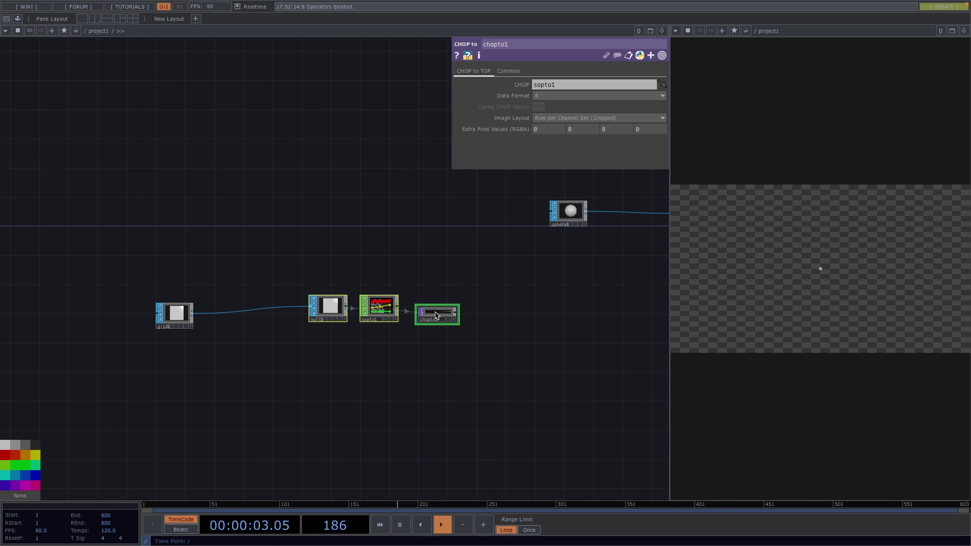
{"action": "left_click_drag", "start_coordinate": [435, 316], "coordinate": [436, 323]}
{"action": "left_click", "coordinate": [471, 257]}
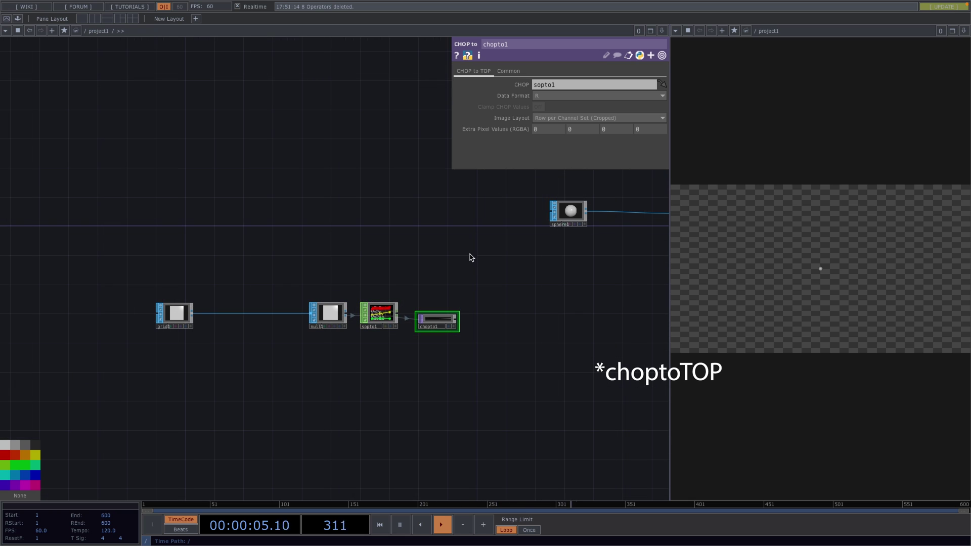
Set the CHOP to TOP's data format to RGB and its image layout to Fit to Square (Combine Sets)
{"action": "left_click", "coordinate": [558, 95]}
{"action": "left_click", "coordinate": [546, 133]}
{"action": "left_click", "coordinate": [551, 118]}
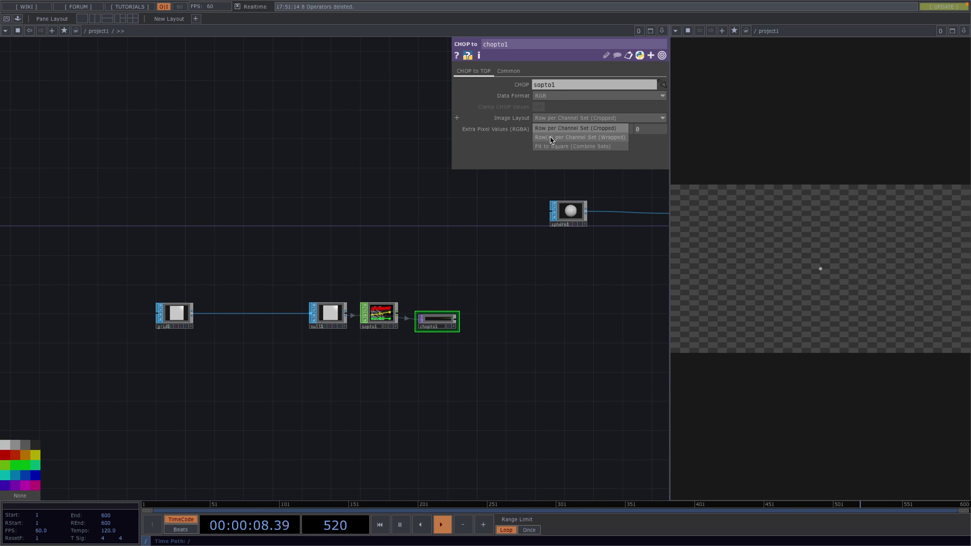
{"action": "left_click", "coordinate": [550, 145]}
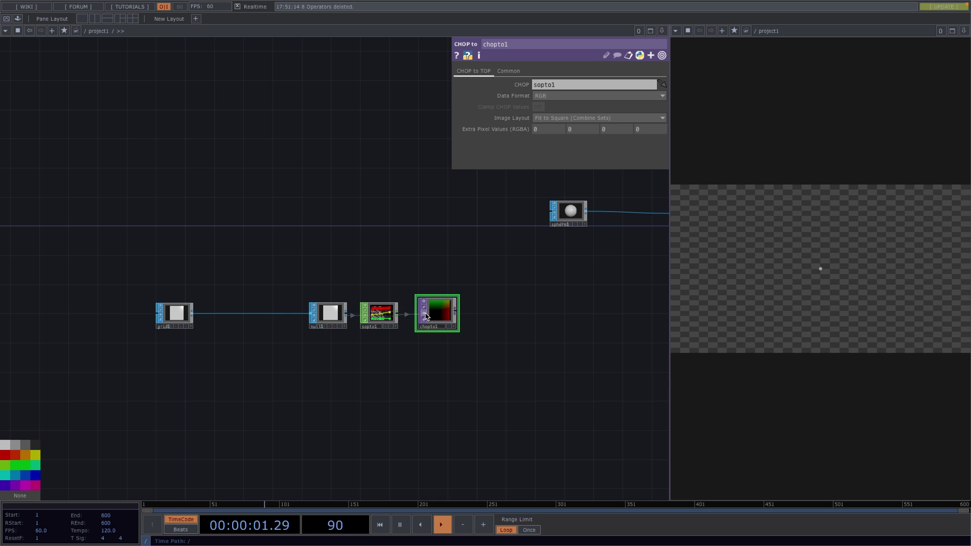
Add a Null TOP connected to the CHOP to TOP's output and rename it pos
{"action": "scroll", "coordinate": [457, 326], "scroll_direction": "up", "scroll_amount": 2}
{"action": "scroll", "coordinate": [455, 319], "scroll_direction": "down", "scroll_amount": 2}
{"action": "key", "text": "Tab"}
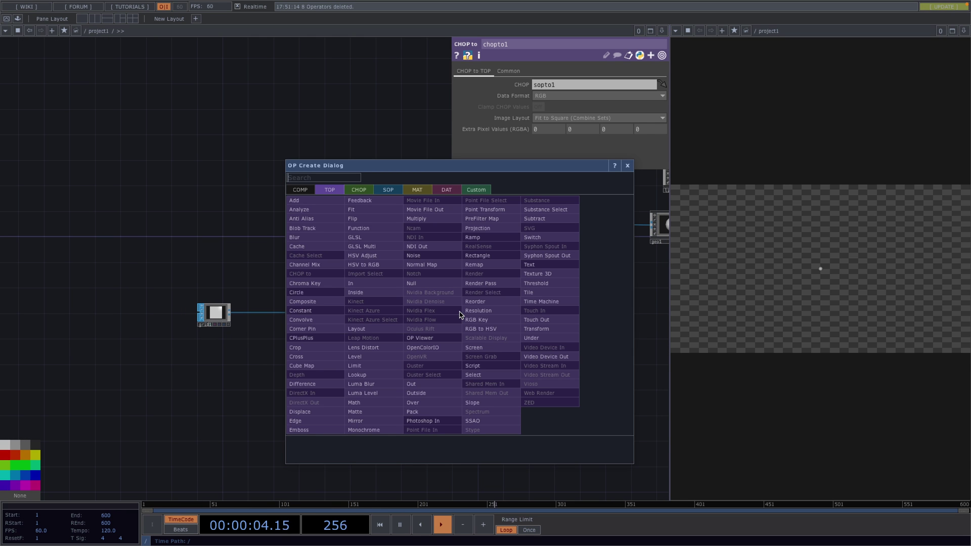
{"action": "left_click", "coordinate": [419, 283]}
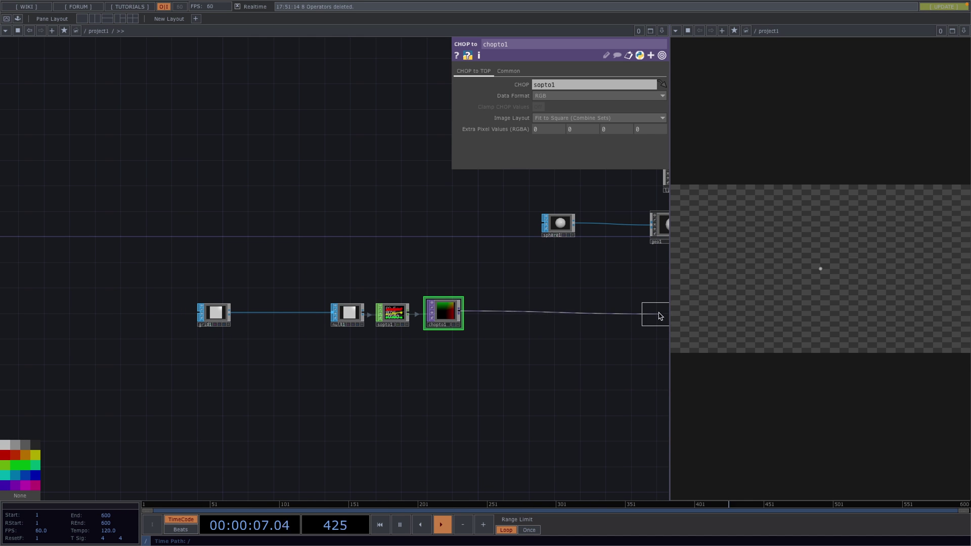
{"action": "left_click", "coordinate": [651, 309]}
{"action": "left_click_drag", "start_coordinate": [596, 350], "coordinate": [460, 346]}
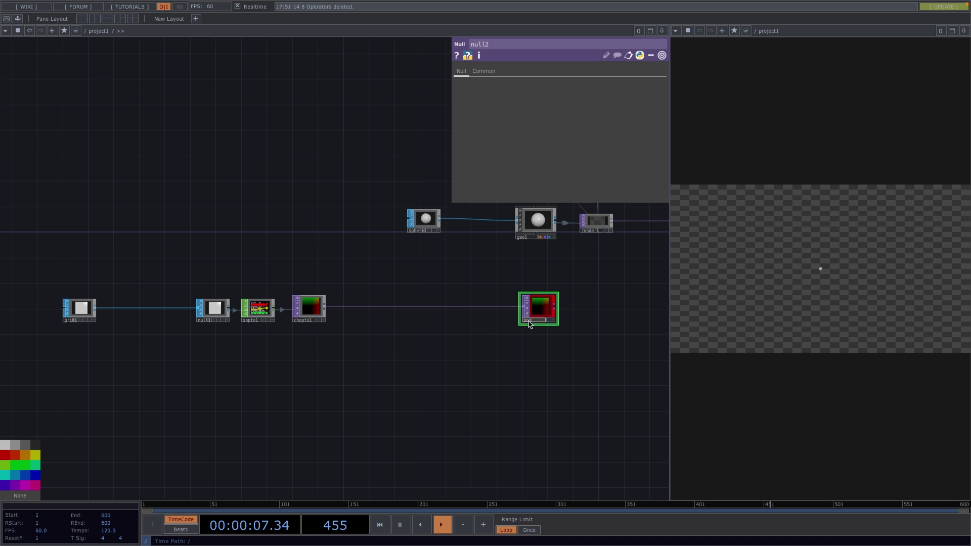
Turn on instancing for the sphere's Geometry COMP
{"action": "left_click", "coordinate": [534, 232]}
{"action": "left_click_drag", "start_coordinate": [391, 386], "coordinate": [145, 382]}
{"action": "left_click", "coordinate": [511, 72]}
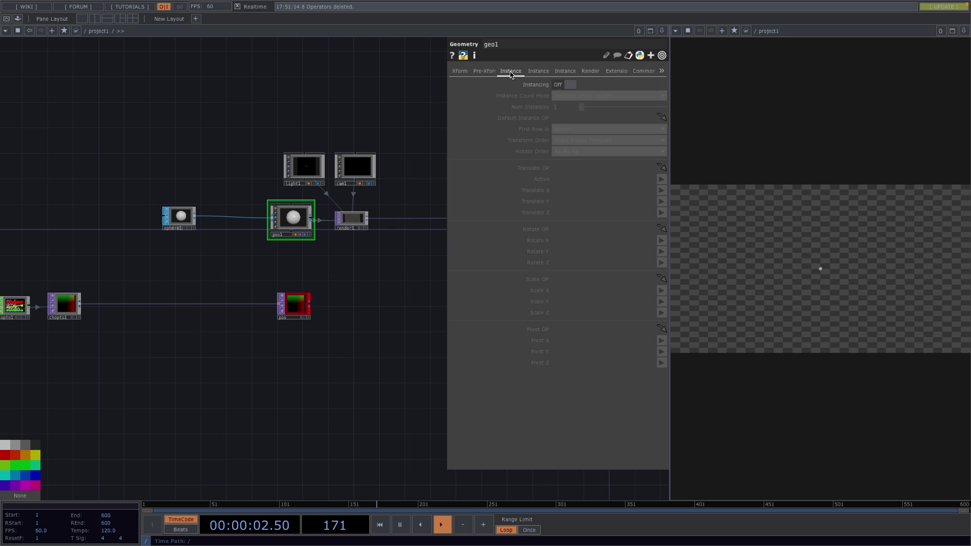
{"action": "left_click", "coordinate": [570, 84]}
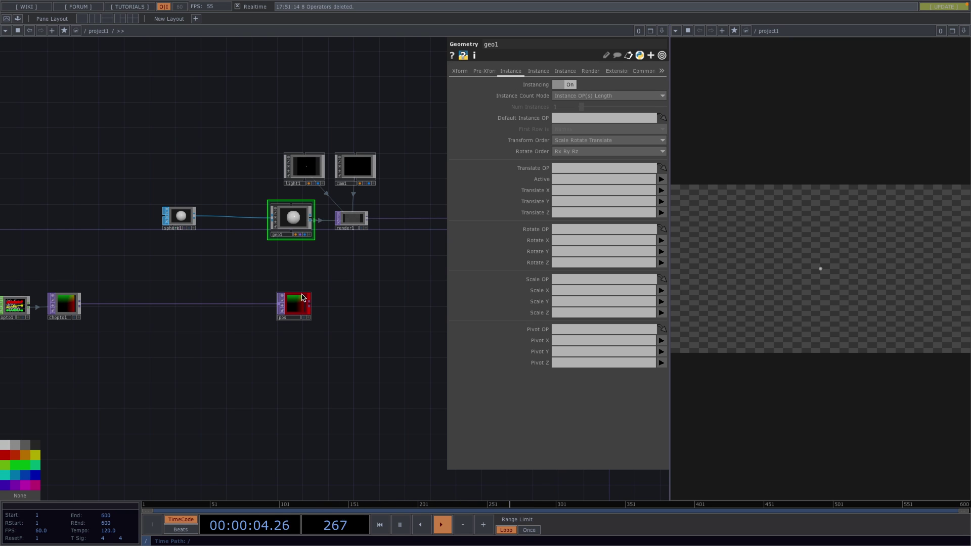
Use the pos null as the geometry's Translate OP and map Translate X, Y and Z to r, g and b
{"action": "left_click_drag", "start_coordinate": [302, 304], "coordinate": [551, 169]}
{"action": "left_click", "coordinate": [563, 191]}
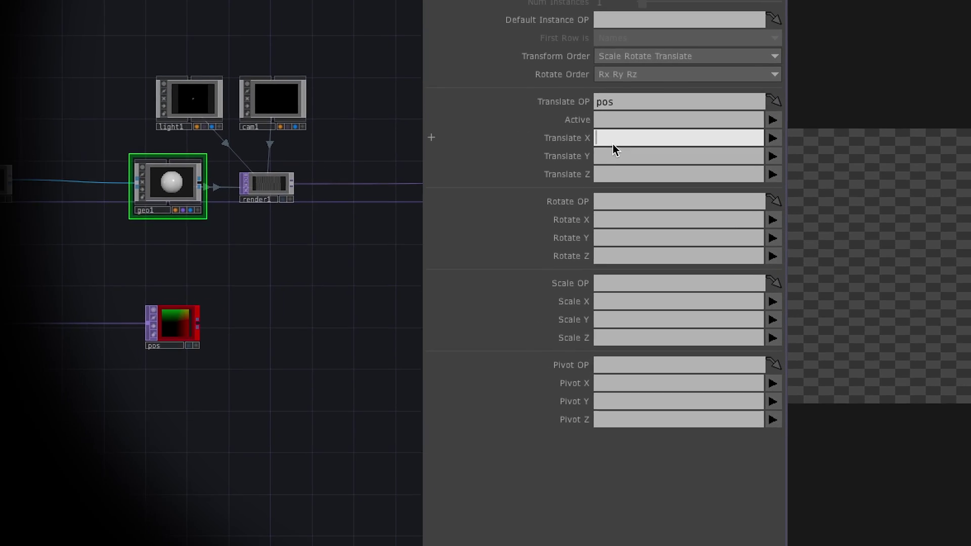
{"action": "type", "text": "r"}
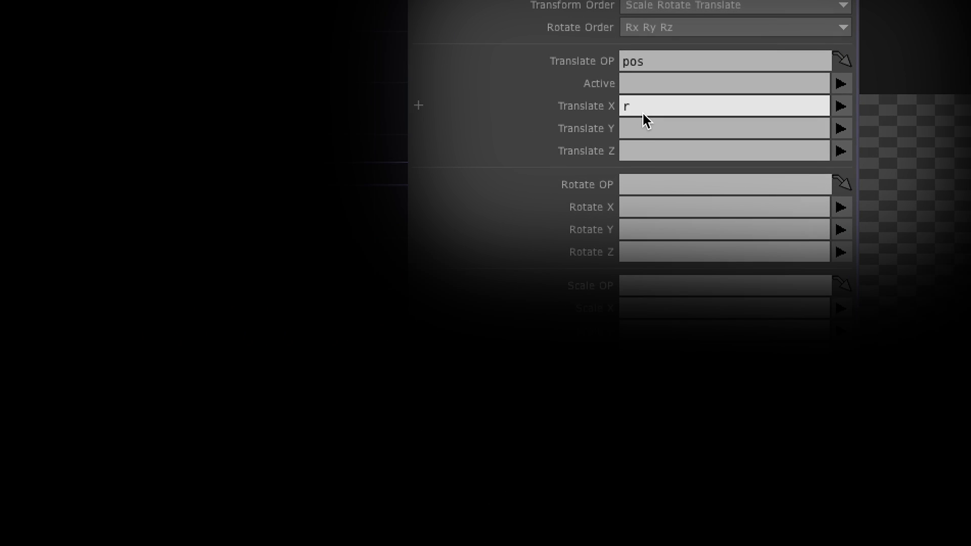
{"action": "key", "text": "Tab"}
{"action": "type", "text": "g"}
{"action": "key", "text": "Tab"}
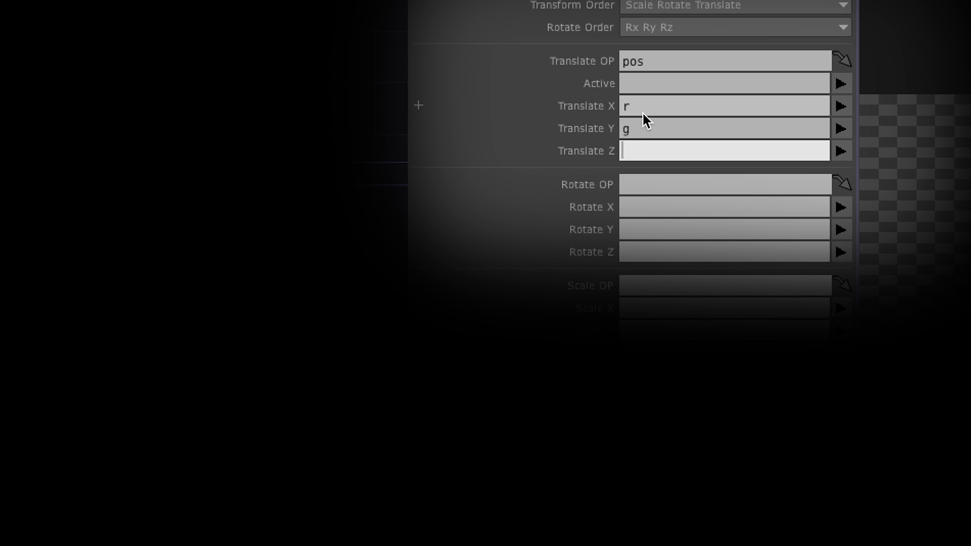
{"action": "type", "text": "b"}
{"action": "key", "text": "Return"}
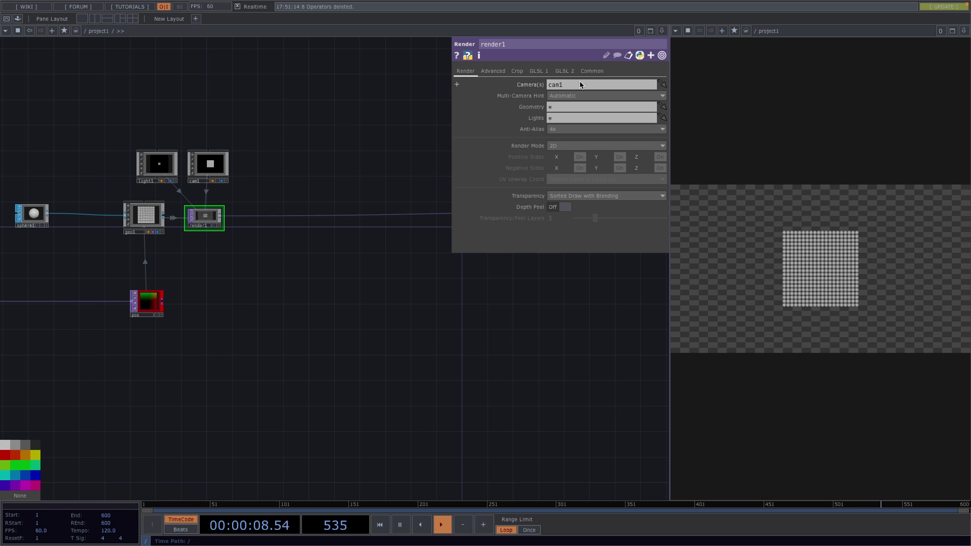
Set the Render TOP's resolution height to 1280 for a square 1280 by 1280 output
{"action": "left_click", "coordinate": [592, 71]}
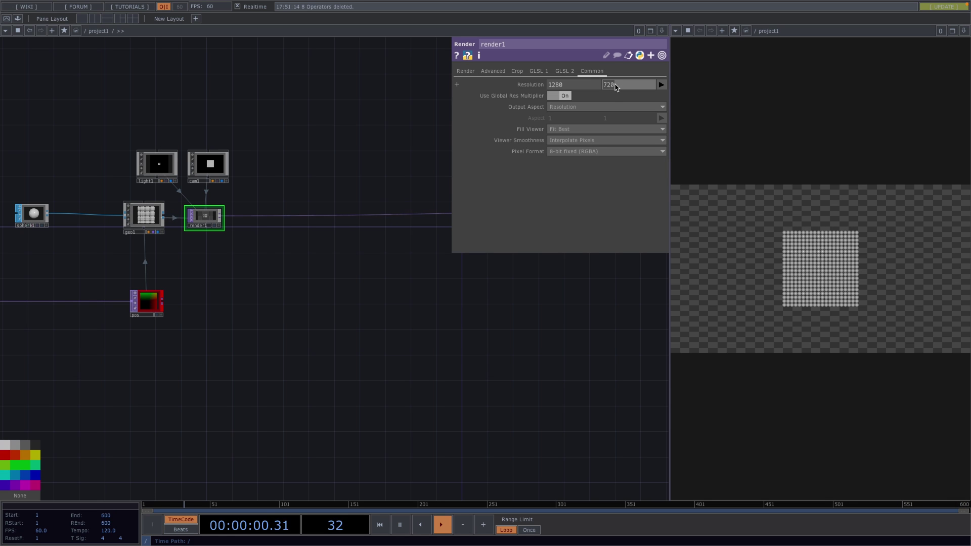
{"action": "left_click", "coordinate": [615, 87]}
{"action": "type", "text": "1280"}
{"action": "key", "text": "Return"}
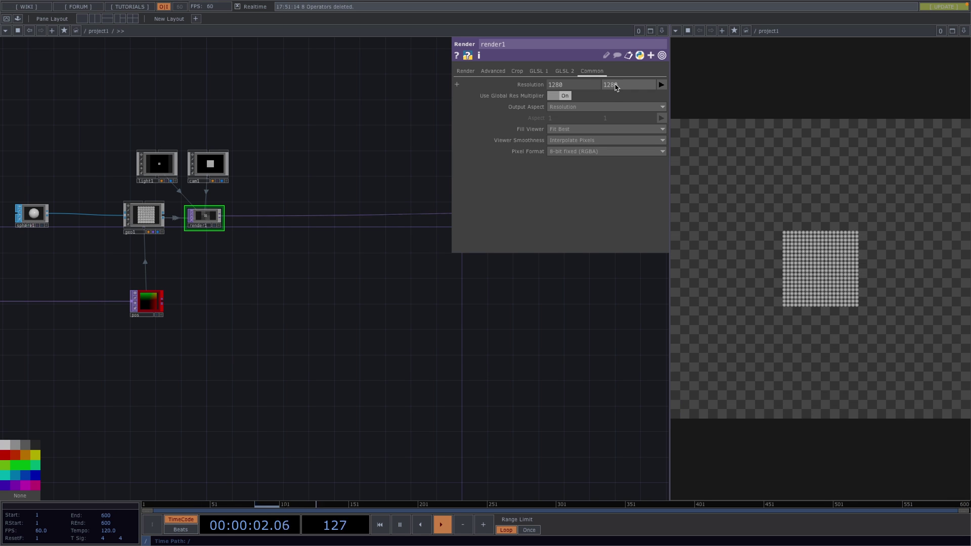
Set the camera's Z translation to 2
{"action": "left_click", "coordinate": [208, 165]}
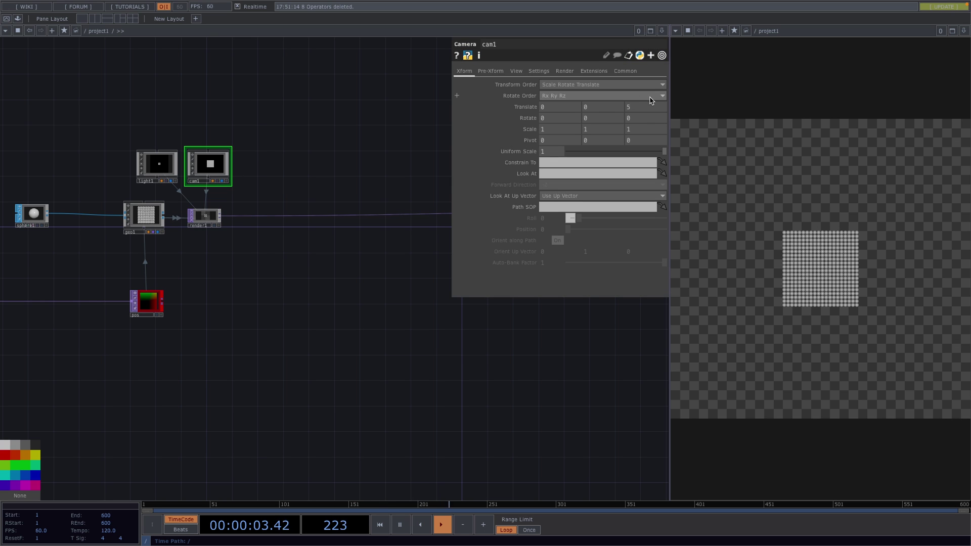
{"action": "left_click", "coordinate": [647, 108]}
{"action": "mouse_move", "coordinate": [647, 108]}
{"action": "middle_mouse_down"}
{"action": "mouse_move", "coordinate": [641, 88]}
{"action": "mouse_move", "coordinate": [643, 104]}
{"action": "middle_mouse_up"}
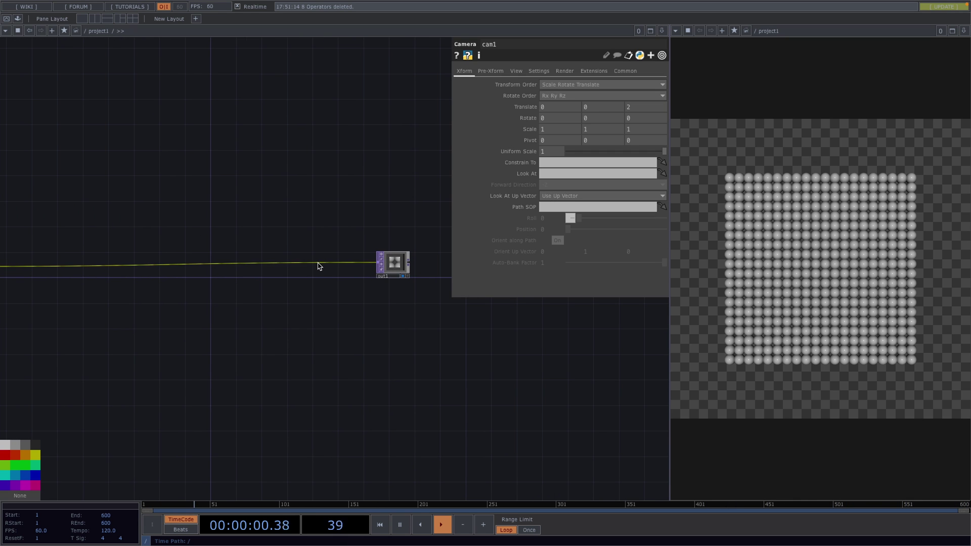
Insert a Transform TOP just before the output and turn on Comp Over Background Color for a black background
{"action": "right_click", "coordinate": [320, 264]}
{"action": "left_click", "coordinate": [331, 254]}
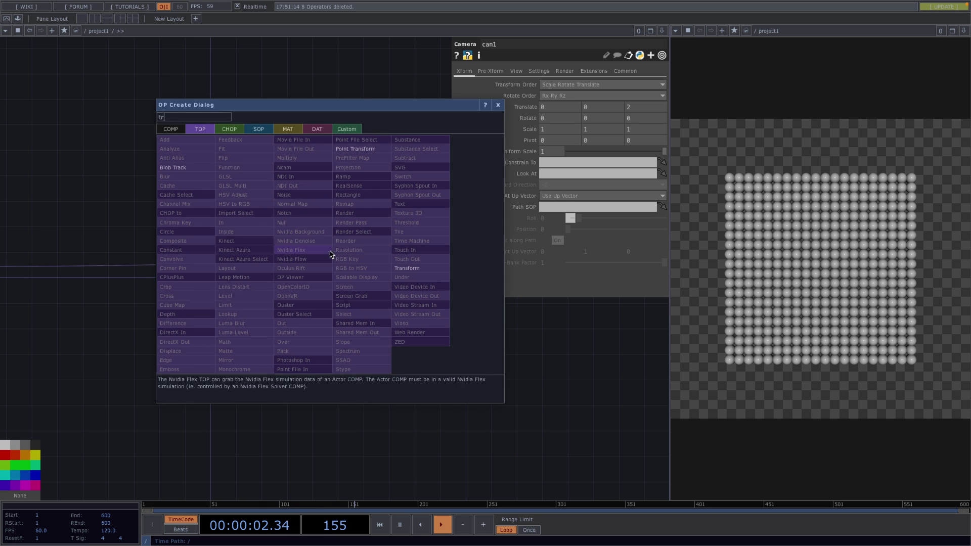
{"action": "left_click", "coordinate": [398, 266]}
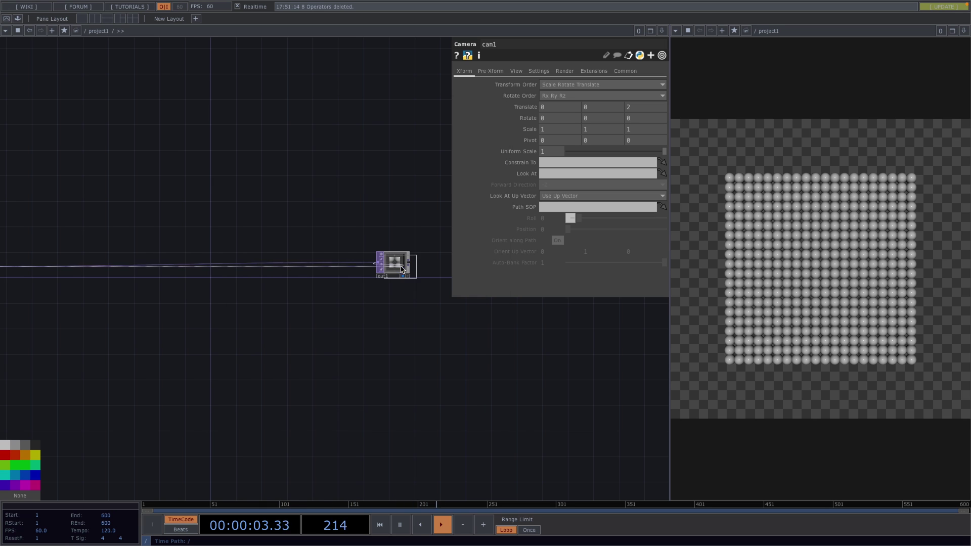
{"action": "left_click", "coordinate": [322, 267]}
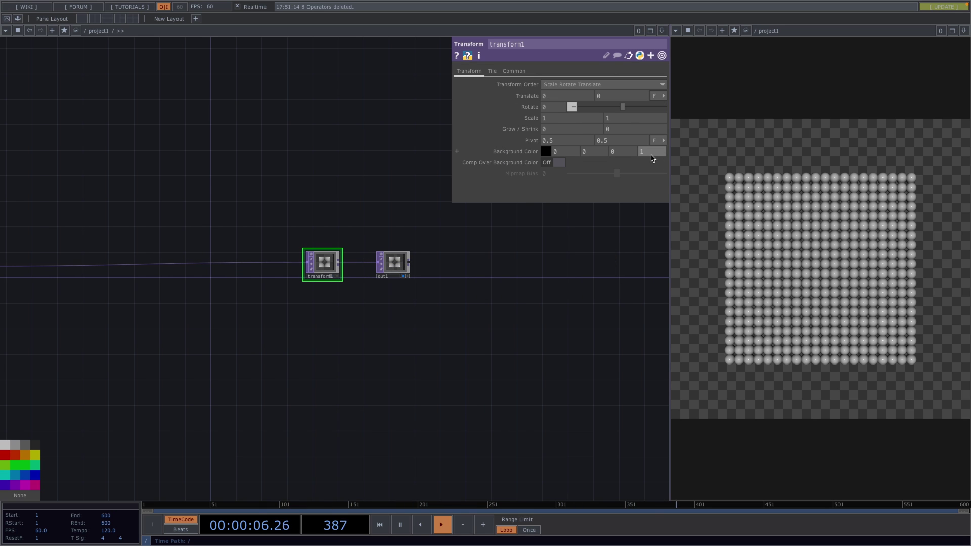
{"action": "left_click", "coordinate": [547, 163]}
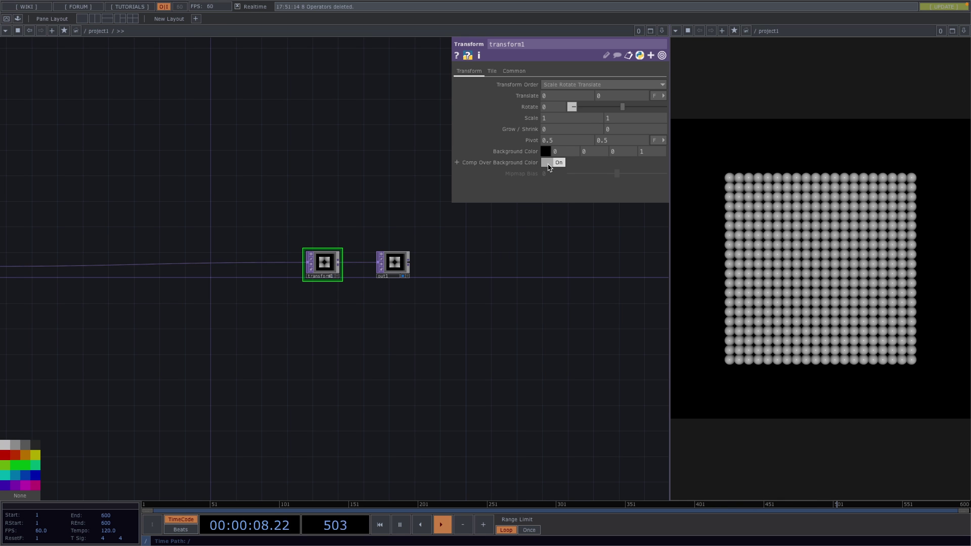
Add a Sprinkle SOP fed by the grid and place it between the grid and the Null SOP
{"action": "scroll", "coordinate": [347, 373], "scroll_direction": "down", "scroll_amount": 1}
{"action": "scroll", "coordinate": [347, 373], "scroll_direction": "down", "scroll_amount": 1}
{"action": "left_click_drag", "start_coordinate": [242, 331], "coordinate": [451, 356]}
{"action": "left_click_drag", "start_coordinate": [280, 374], "coordinate": [466, 354]}
{"action": "scroll", "coordinate": [249, 310], "scroll_direction": "up", "scroll_amount": 3}
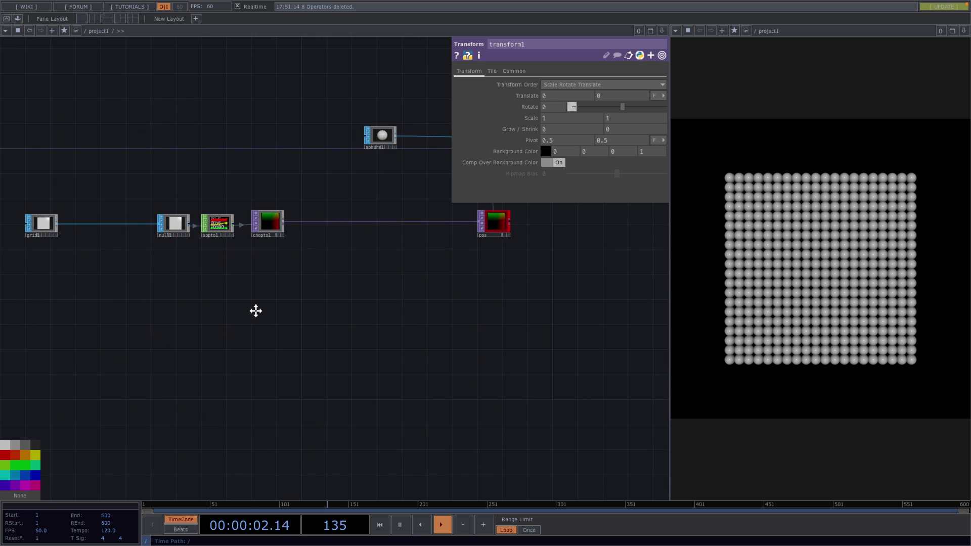
{"action": "left_click_drag", "start_coordinate": [256, 310], "coordinate": [416, 317]}
{"action": "scroll", "coordinate": [253, 263], "scroll_direction": "up", "scroll_amount": 2}
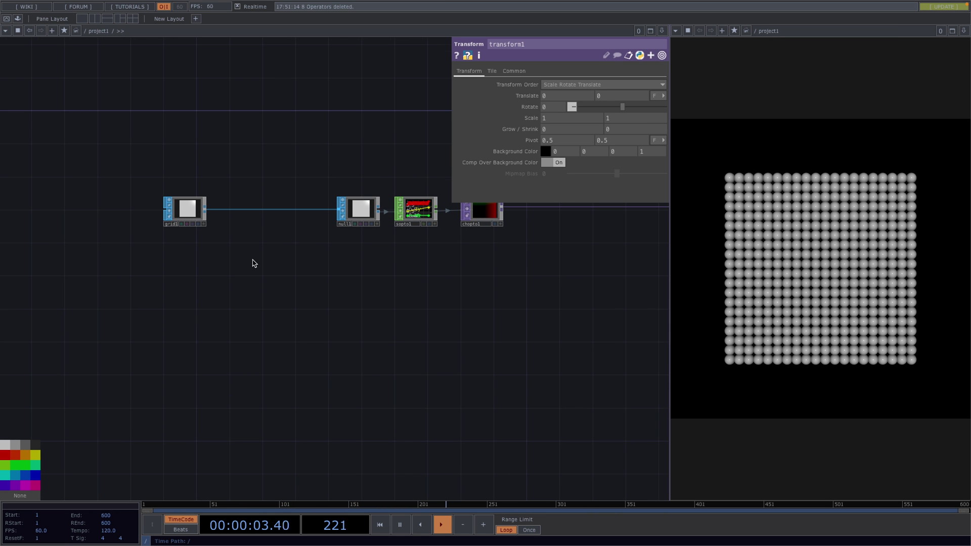
{"action": "right_click", "coordinate": [238, 209]}
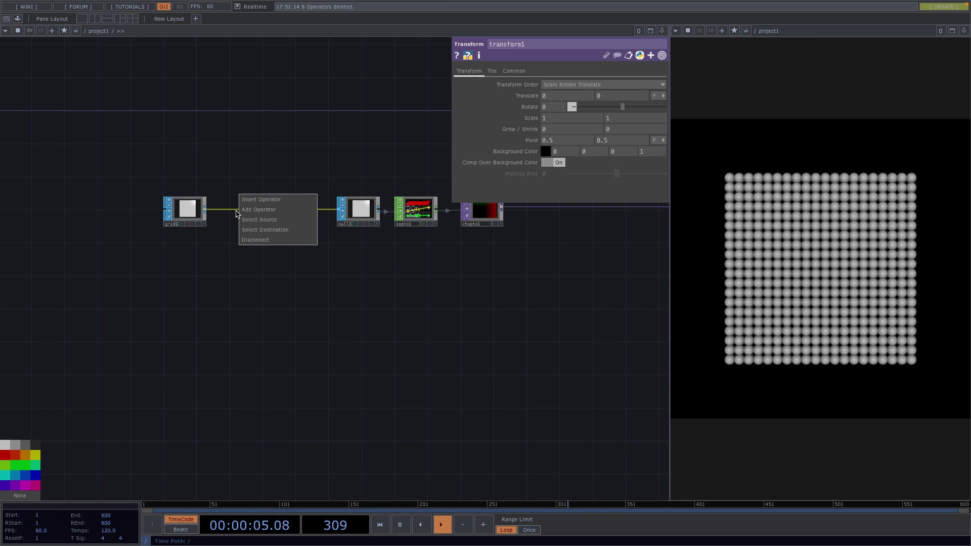
{"action": "left_click", "coordinate": [262, 210]}
{"action": "type", "text": "sp"}
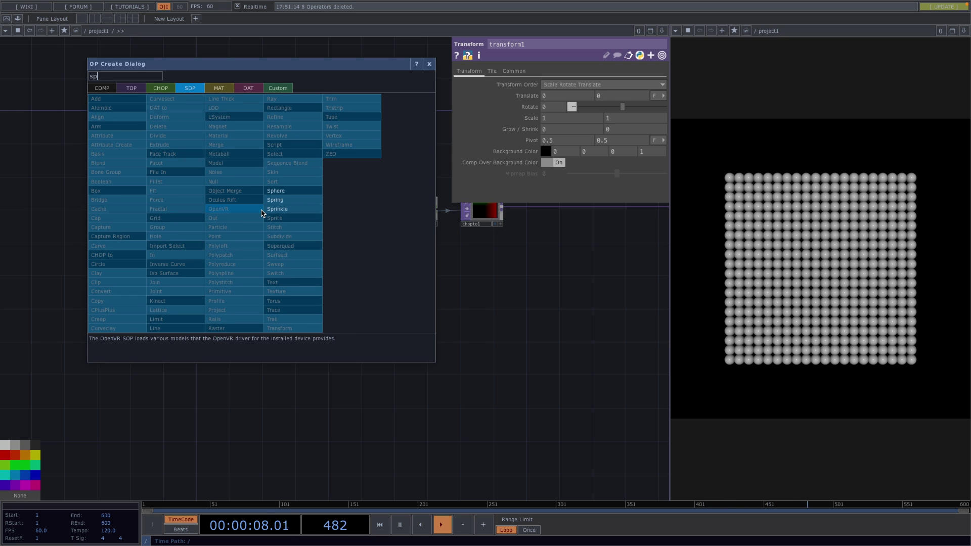
{"action": "left_click", "coordinate": [275, 209]}
{"action": "left_click", "coordinate": [273, 213]}
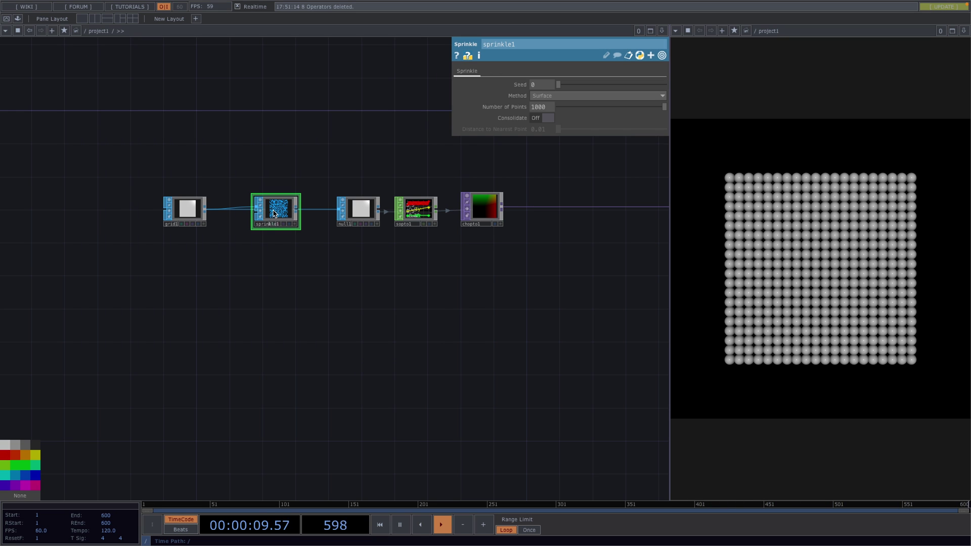
Connect the Sprinkle SOP's output to the Null SOP and line the Sprinkle up in the chain close to the grid
{"action": "left_click_drag", "start_coordinate": [274, 223], "coordinate": [338, 208]}
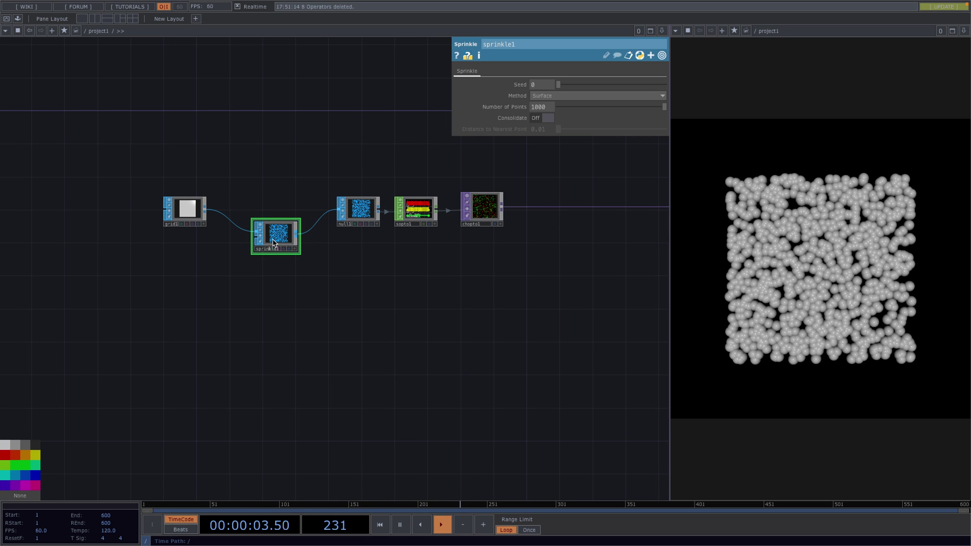
{"action": "left_click_drag", "start_coordinate": [280, 238], "coordinate": [280, 221]}
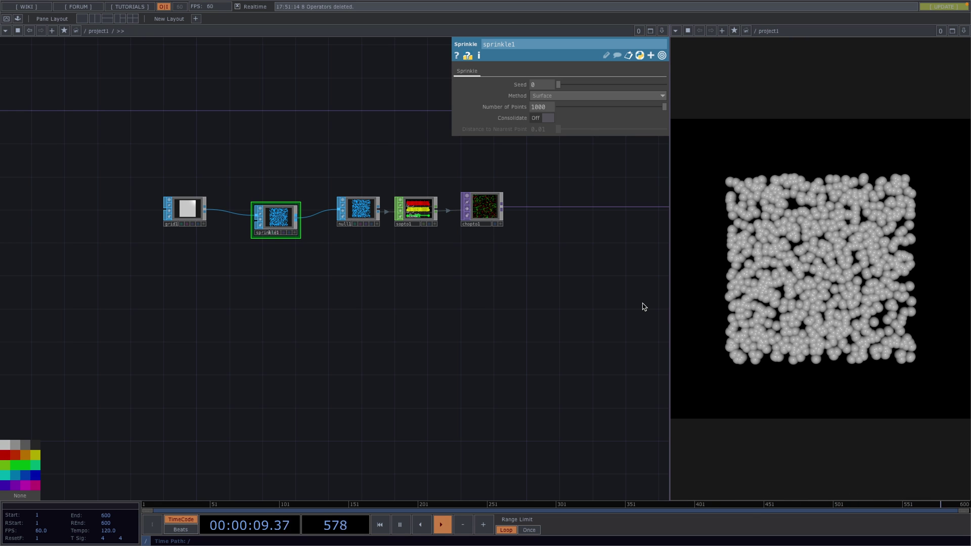
{"action": "scroll", "coordinate": [260, 249], "scroll_direction": "up", "scroll_amount": 1}
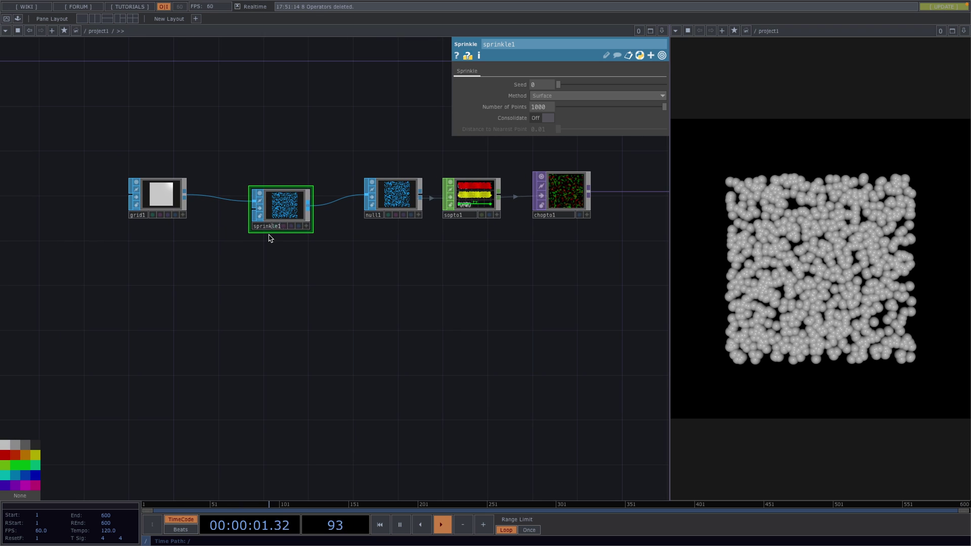
{"action": "left_click_drag", "start_coordinate": [291, 200], "coordinate": [291, 188]}
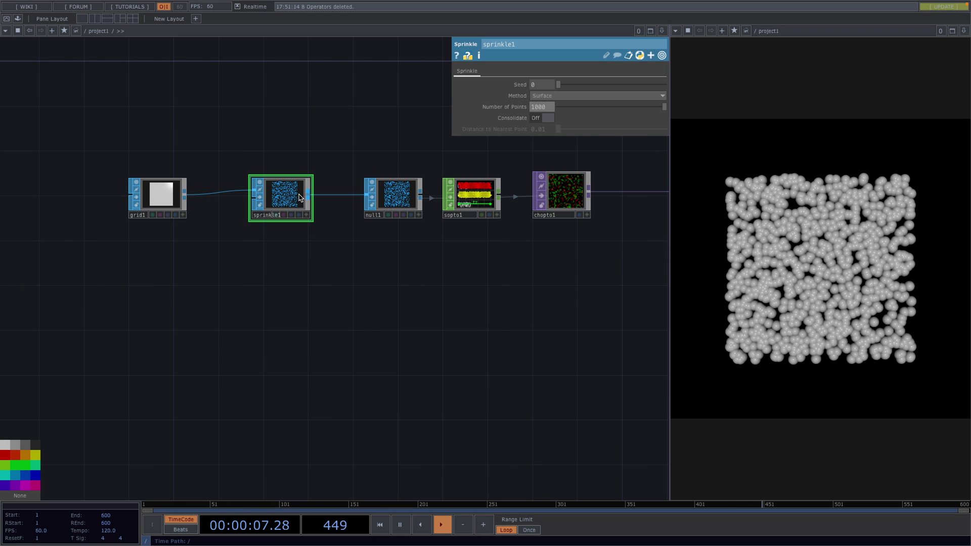
{"action": "left_click_drag", "start_coordinate": [299, 197], "coordinate": [267, 197]}
Reduce the sphere's radius equally on all three axes
{"action": "scroll", "coordinate": [334, 158], "scroll_direction": "down", "scroll_amount": 2}
{"action": "middle_click_drag", "start_coordinate": [333, 158], "coordinate": [188, 356]}
{"action": "left_click", "coordinate": [523, 235]}
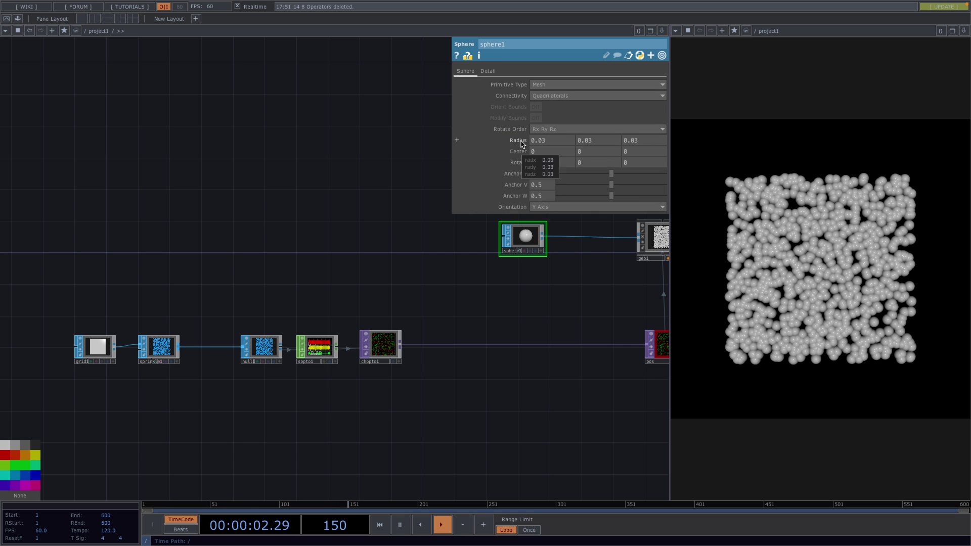
{"action": "left_click", "coordinate": [521, 142]}
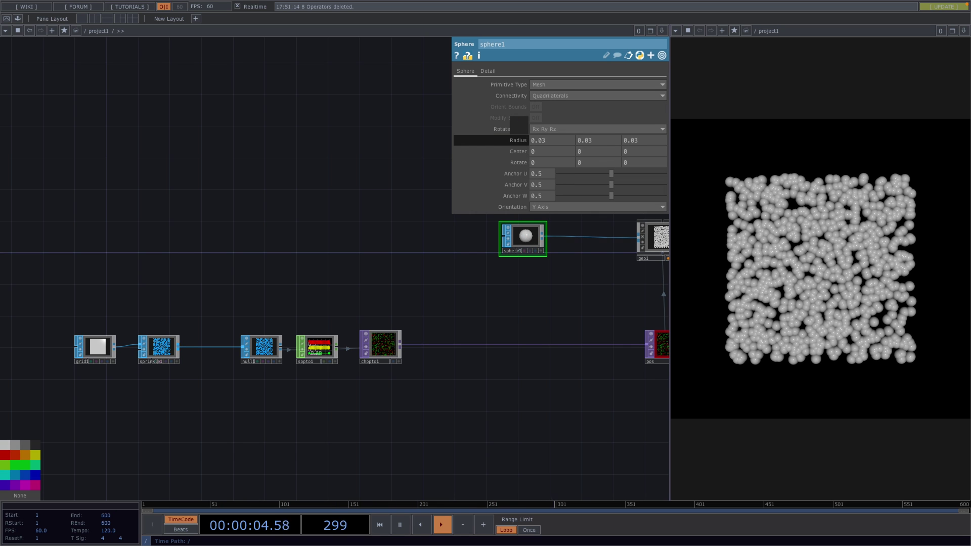
{"action": "middle_click_drag", "start_coordinate": [521, 142], "coordinate": [500, 141]}
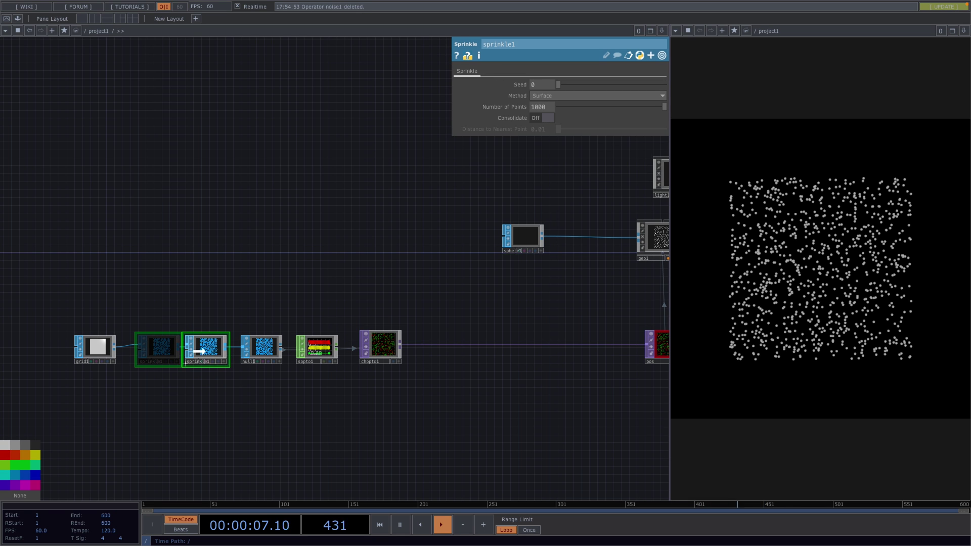
Insert a Noise SOP between the grid and the Sprinkle SOP
{"action": "key", "text": "Delete"}
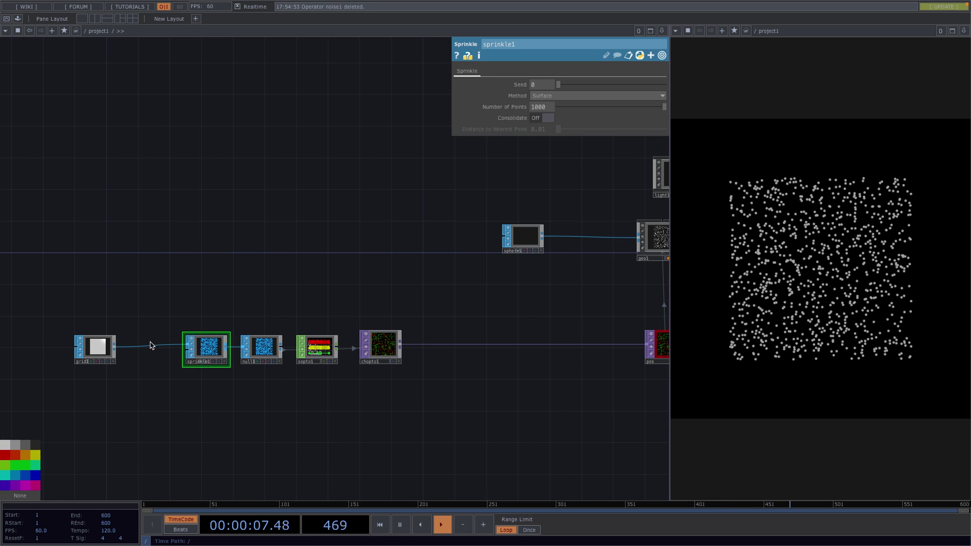
{"action": "right_click", "coordinate": [150, 345]}
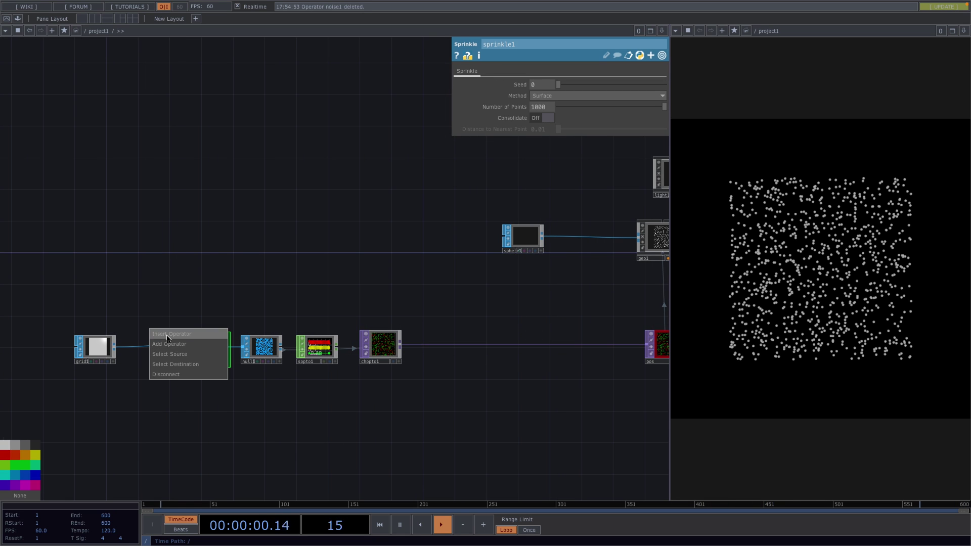
{"action": "left_click", "coordinate": [167, 334]}
{"action": "type", "text": "noise"}
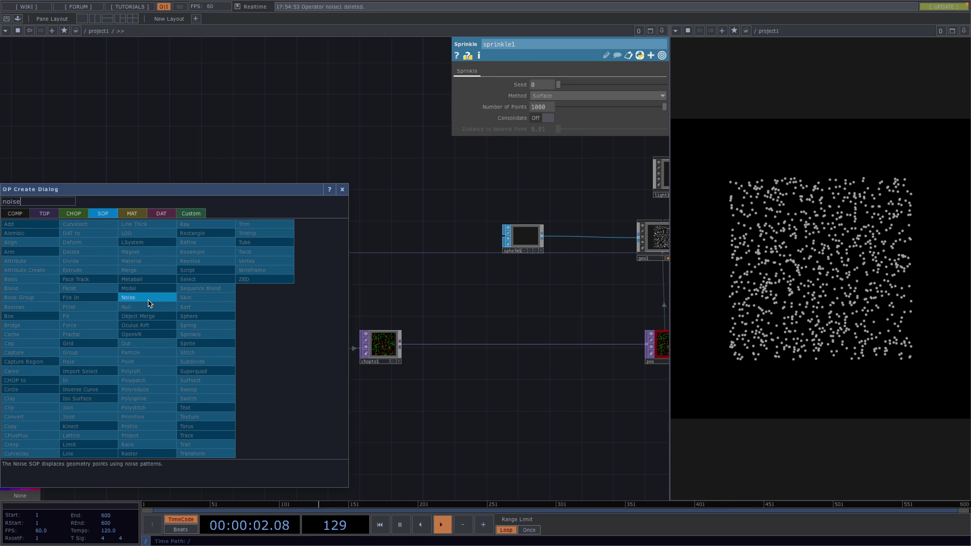
{"action": "left_click", "coordinate": [150, 303]}
{"action": "left_click", "coordinate": [150, 346]}
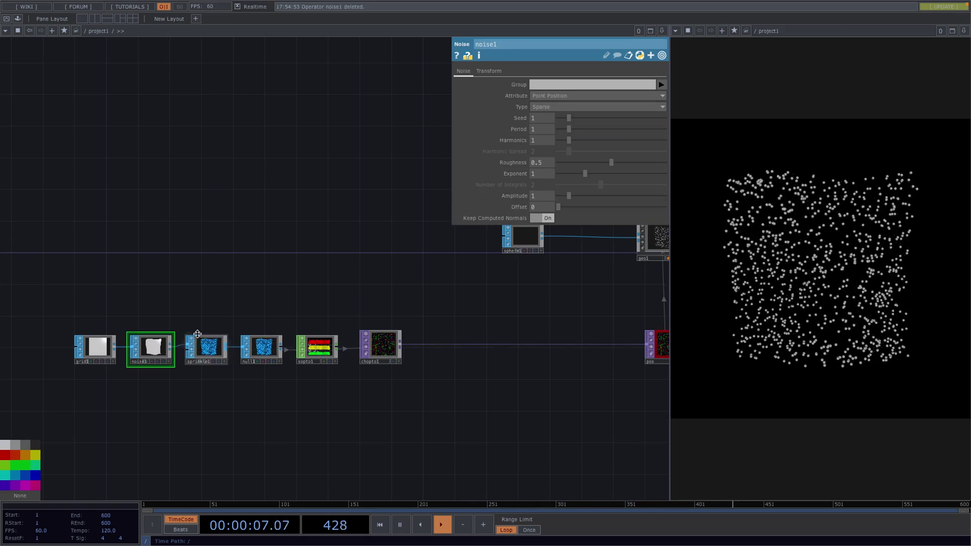
Set the Sprinkle SOP's number of points to 50000
{"action": "left_click", "coordinate": [210, 349]}
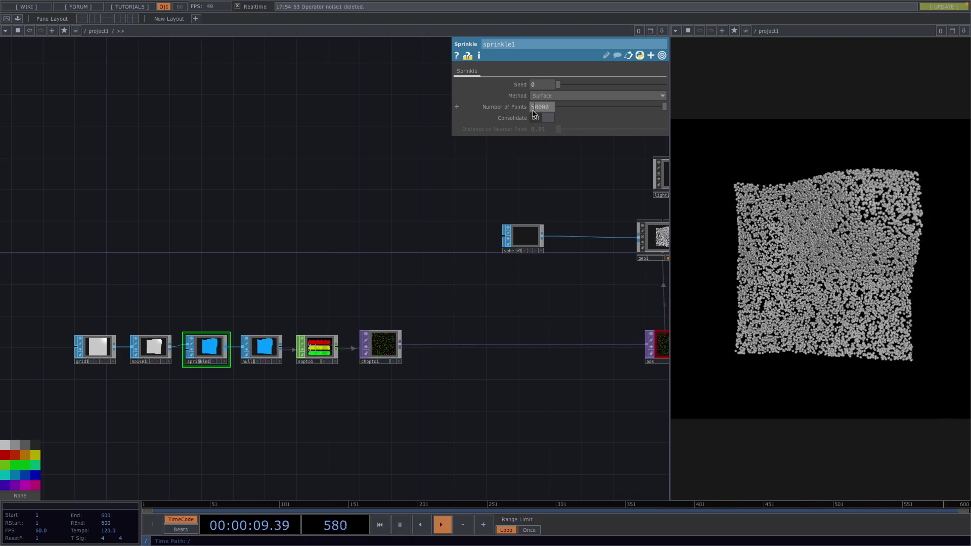
{"action": "key", "text": "Return"}
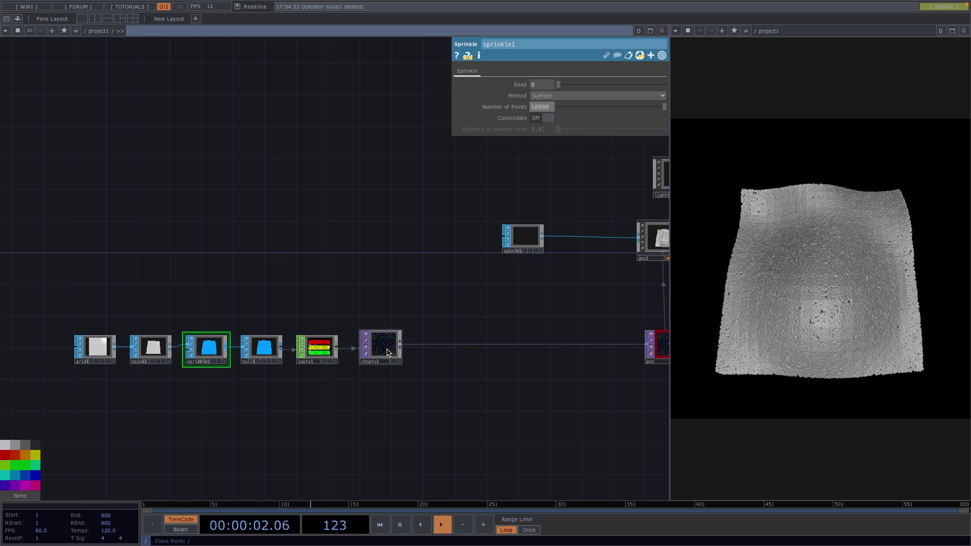
Delete the Noise SOP between the grid and the Sprinkle SOP
{"action": "left_click", "coordinate": [152, 348]}
{"action": "key", "text": "Delete"}
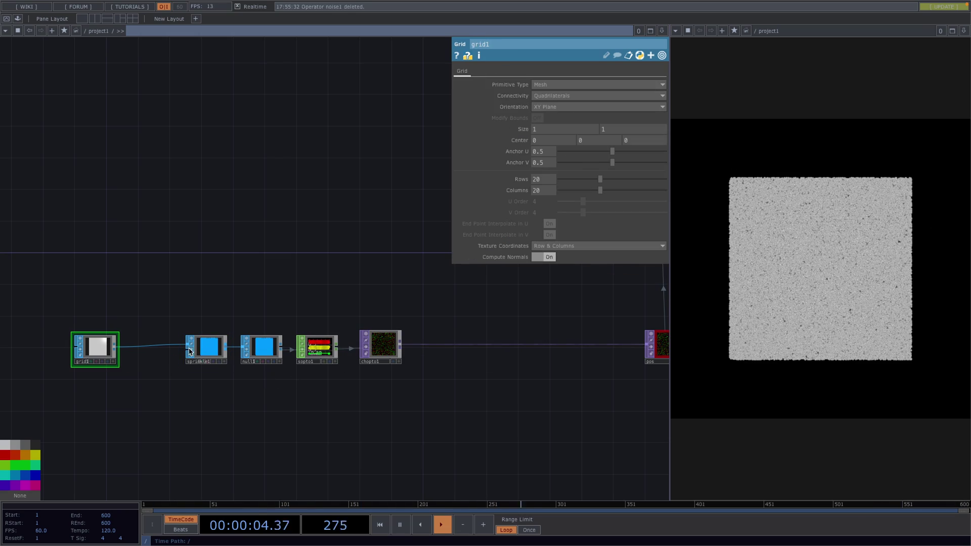
Move the Sprinkle SOP closer to the grid and set its number of points to 10000
{"action": "left_click_drag", "start_coordinate": [213, 351], "coordinate": [181, 351]}
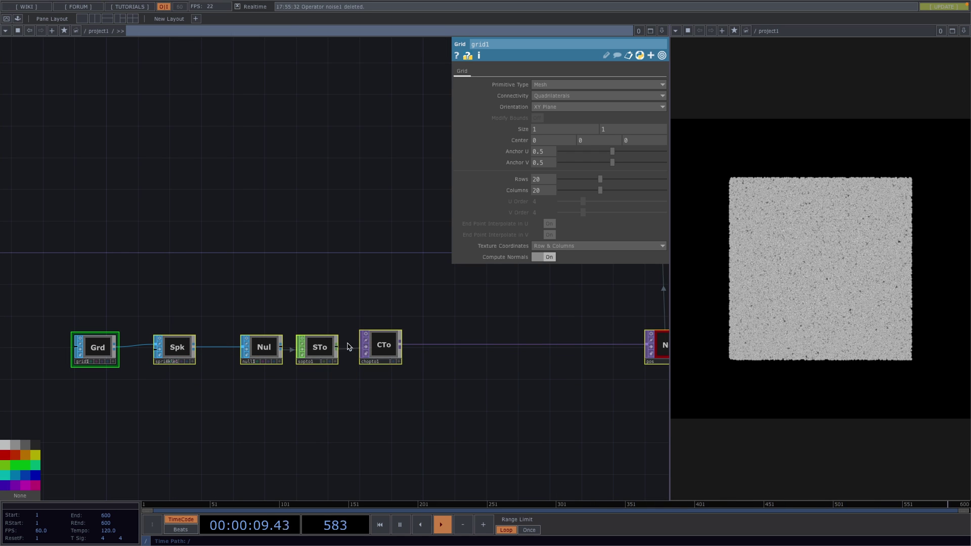
{"action": "left_click", "coordinate": [183, 338]}
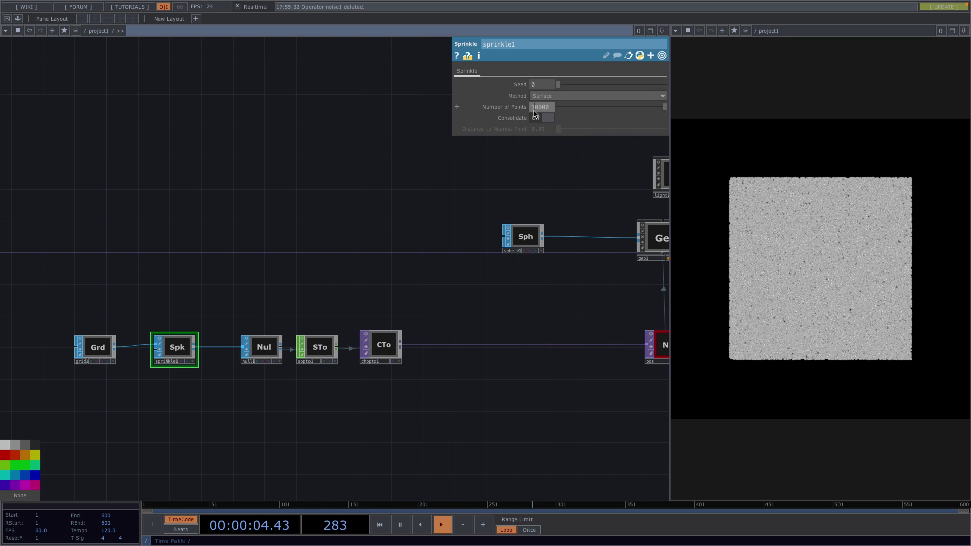
Insert a Displace TOP between the CHOP to TOP and the Null TOP named pos
{"action": "left_click_drag", "start_coordinate": [550, 374], "coordinate": [364, 360]}
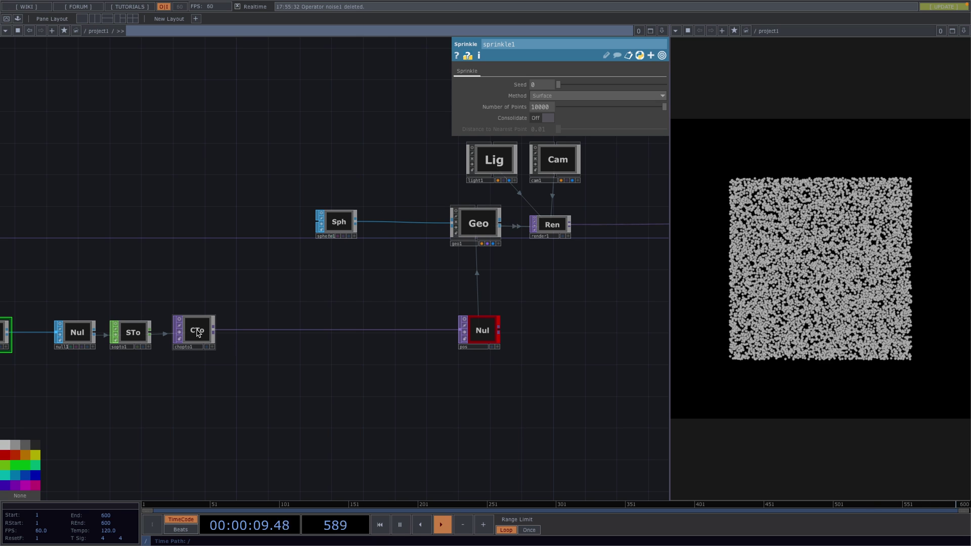
{"action": "right_click", "coordinate": [277, 331]}
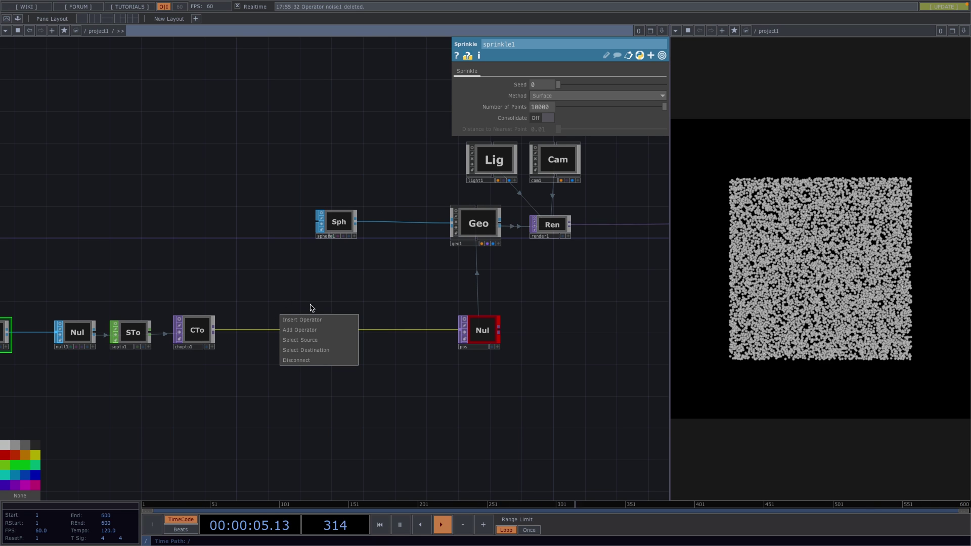
{"action": "left_click", "coordinate": [310, 320]}
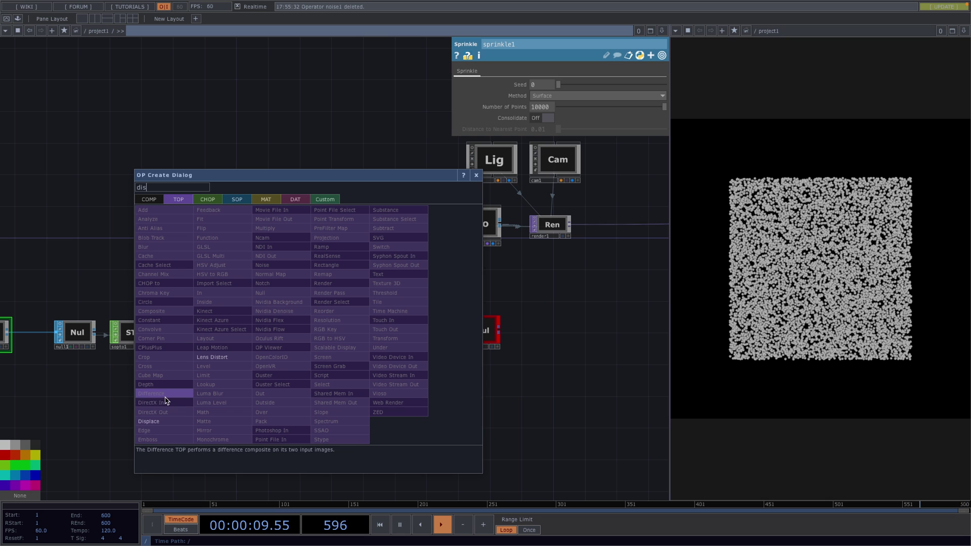
{"action": "left_click", "coordinate": [160, 422]}
{"action": "left_click", "coordinate": [303, 334]}
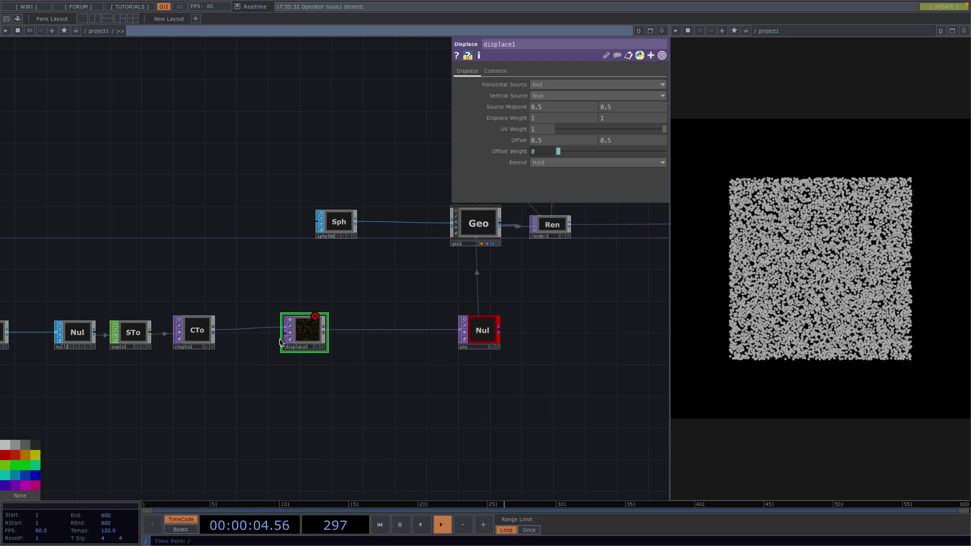
Add a Noise TOP below the chain, feeding the second input of the Displace TOP
{"action": "right_click", "coordinate": [283, 338]}
{"action": "type", "text": "noise"}
{"action": "left_click", "coordinate": [260, 282]}
{"action": "left_click", "coordinate": [242, 390]}
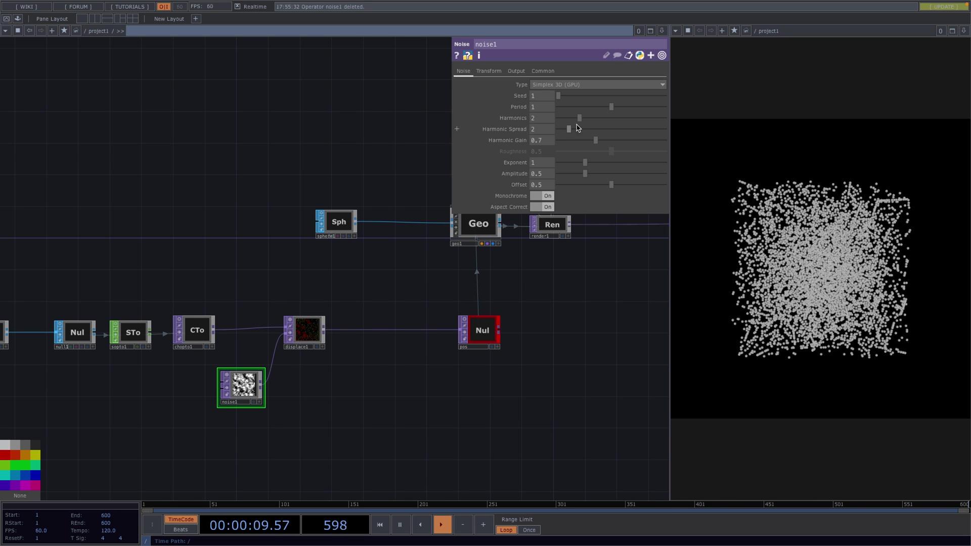
Set the Noise TOP's period to 1.99, harmonics to 0, harmonic spread to 0.86 and exponent to 3.41
{"action": "left_click_drag", "start_coordinate": [617, 106], "coordinate": [658, 108]}
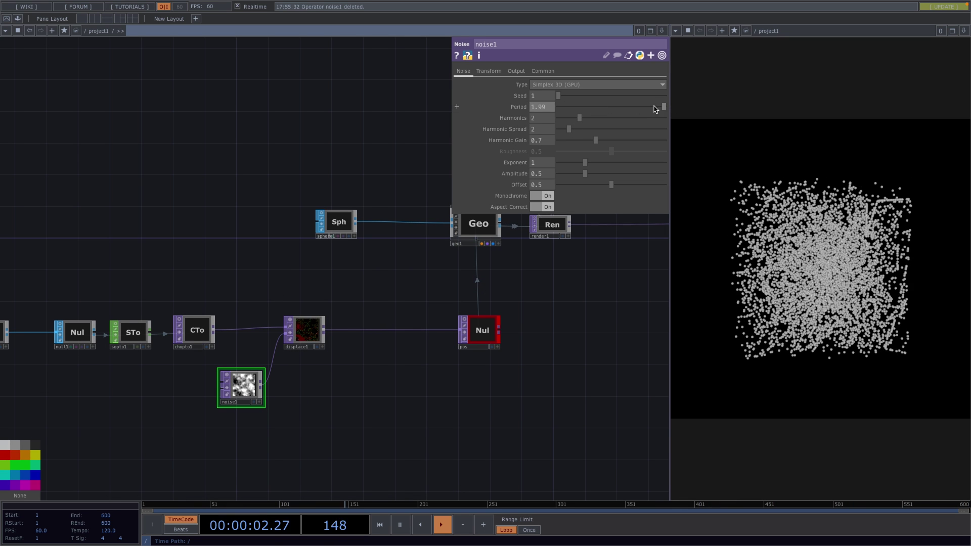
{"action": "left_click", "coordinate": [574, 118]}
{"action": "left_click_drag", "start_coordinate": [576, 121], "coordinate": [557, 118]}
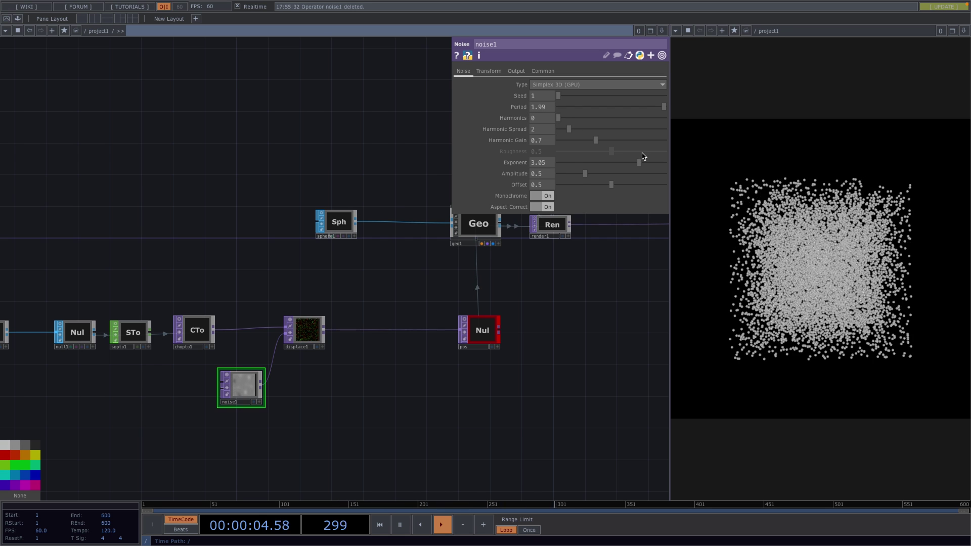
{"action": "left_click_drag", "start_coordinate": [585, 162], "coordinate": [563, 129]}
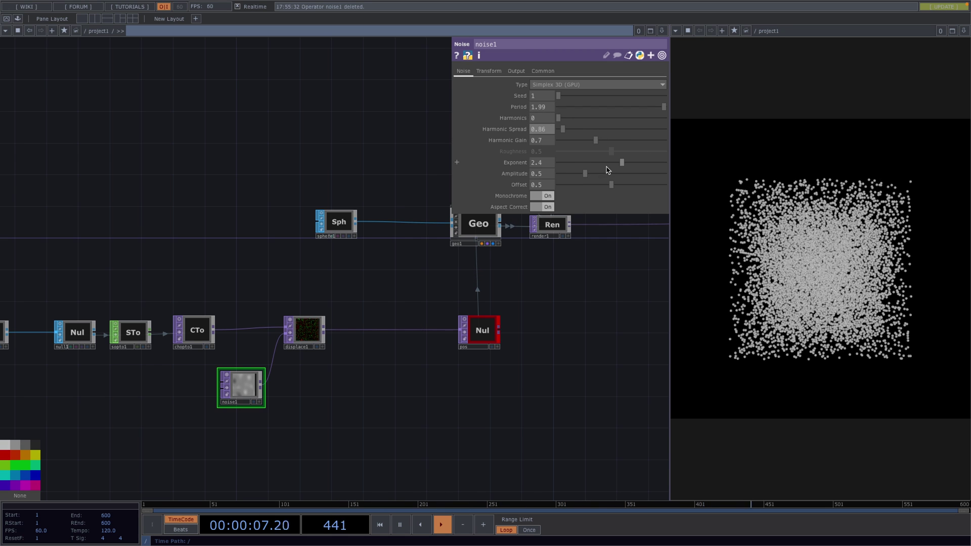
{"action": "left_click_drag", "start_coordinate": [608, 170], "coordinate": [649, 166]}
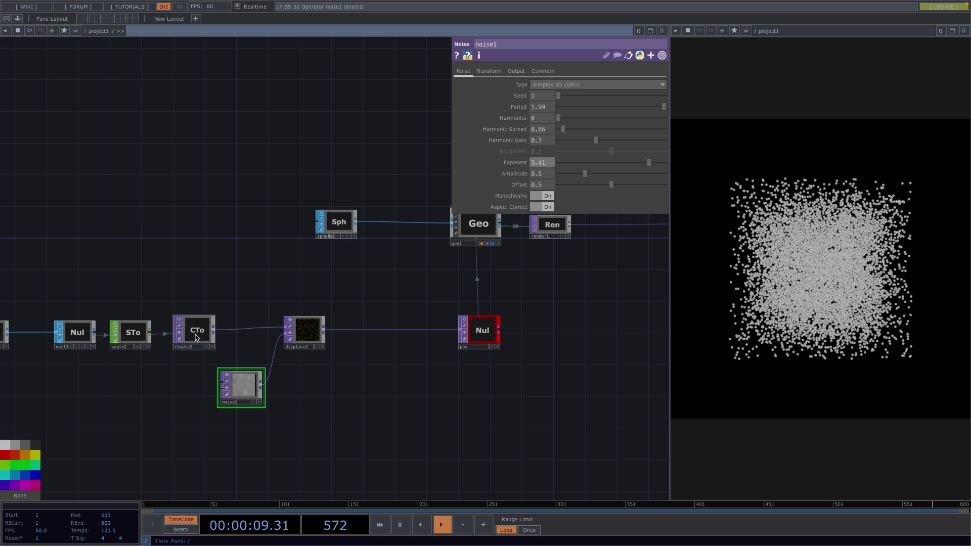
Set the Noise TOP's pixel format to 32-bit float (RGBA)
{"action": "right_click_drag", "start_coordinate": [185, 284], "coordinate": [508, 393]}
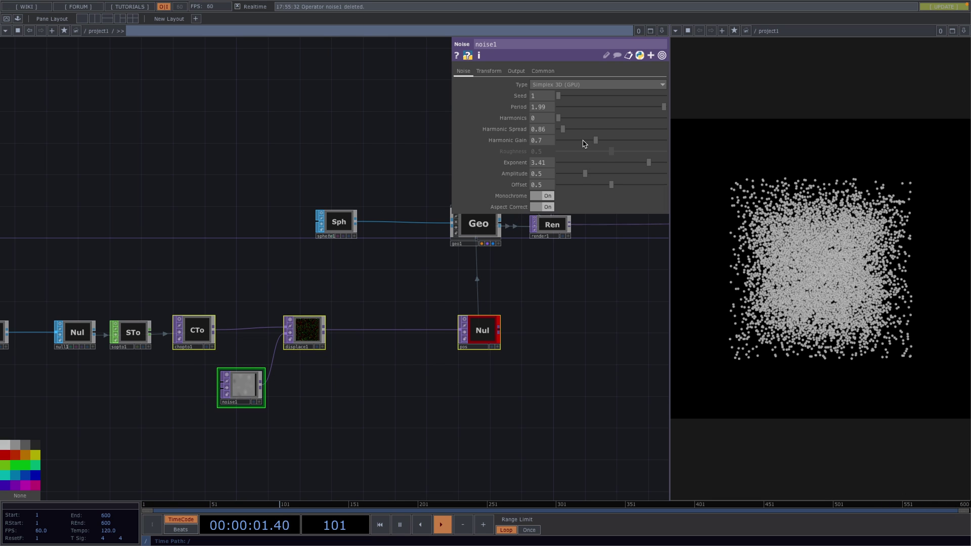
{"action": "left_click", "coordinate": [541, 71]}
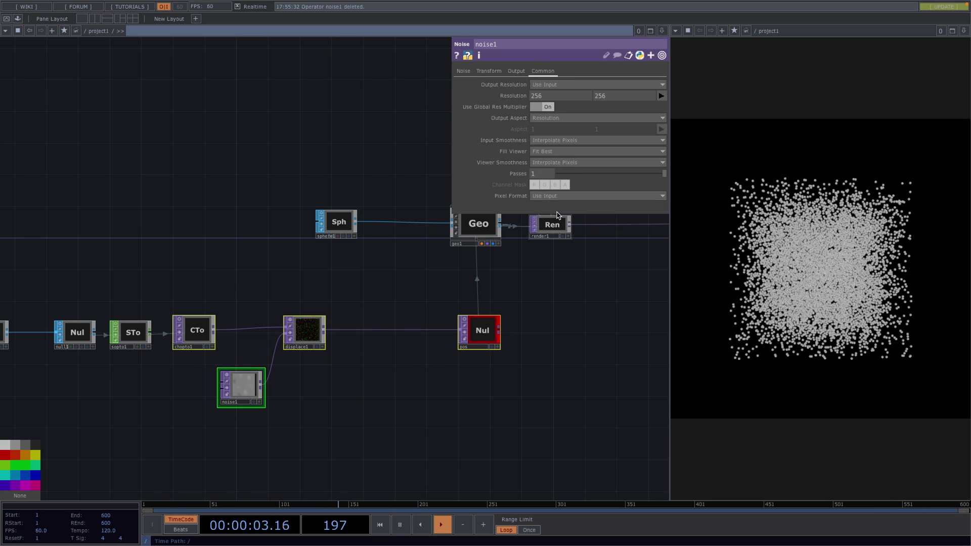
{"action": "left_click", "coordinate": [547, 197]}
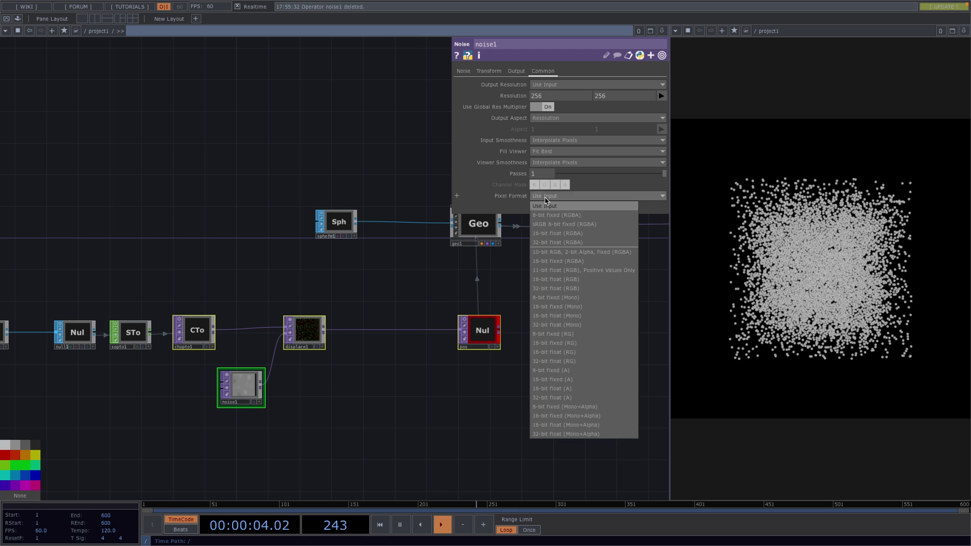
{"action": "left_click", "coordinate": [555, 243]}
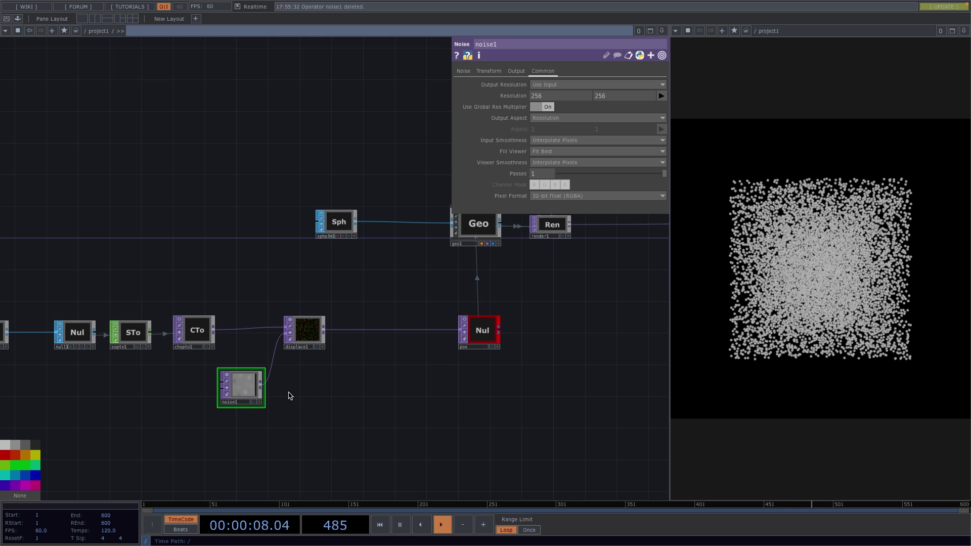
Set the Noise TOP's period to 0.295, harmonics to 7 and exponent to 4, and turn off Monochrome
{"action": "scroll", "coordinate": [290, 396], "scroll_direction": "up", "scroll_amount": 2}
{"action": "scroll", "coordinate": [297, 383], "scroll_direction": "up", "scroll_amount": 2}
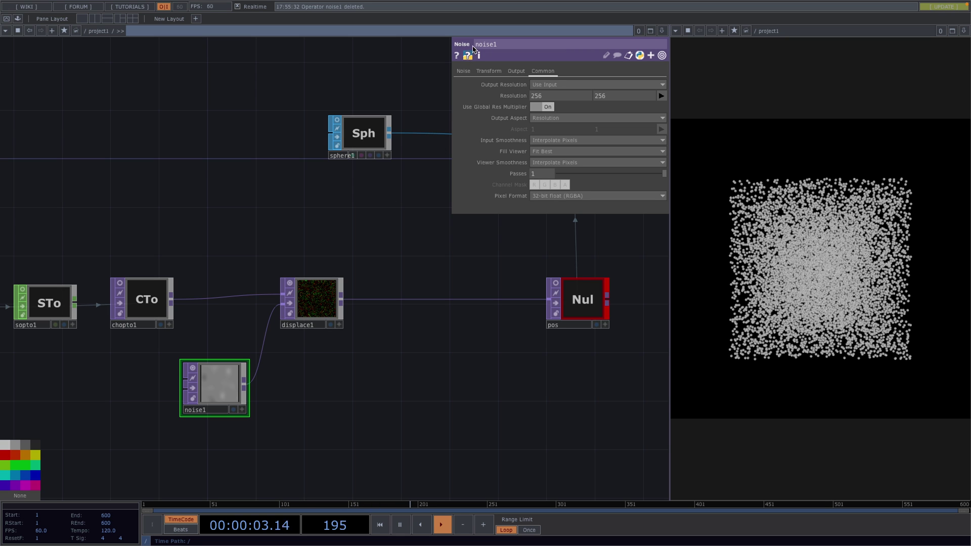
{"action": "left_click", "coordinate": [468, 74]}
{"action": "left_click_drag", "start_coordinate": [605, 107], "coordinate": [577, 108]}
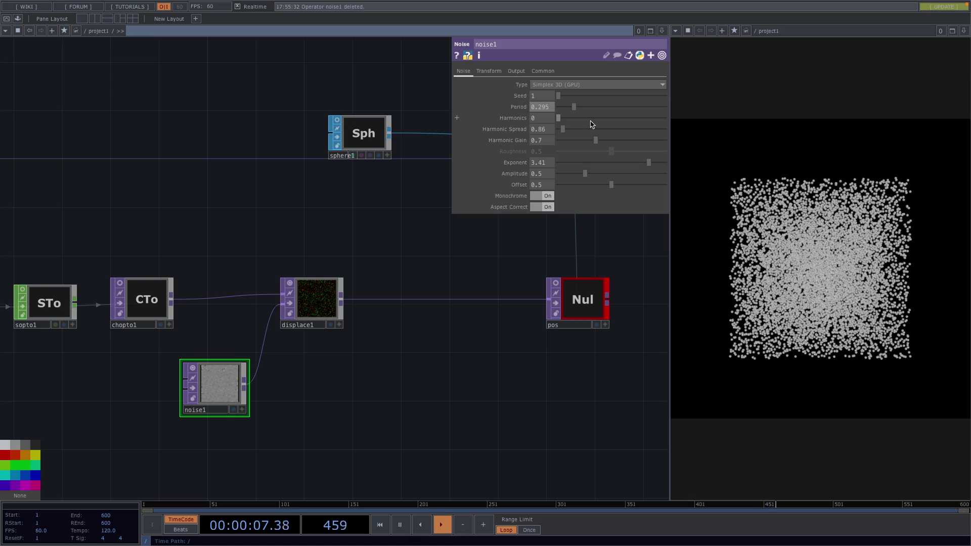
{"action": "left_click_drag", "start_coordinate": [651, 118], "coordinate": [633, 118]}
{"action": "left_click_drag", "start_coordinate": [601, 163], "coordinate": [674, 162]}
{"action": "left_click", "coordinate": [545, 196]}
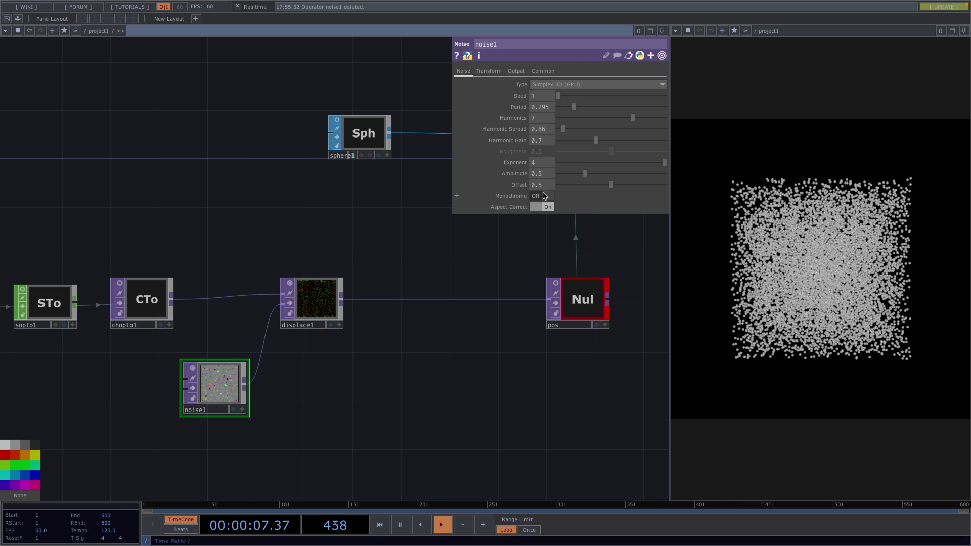
Animate the Noise TOP's Z translation with the expression absTime.seconds * 0.001
{"action": "left_click", "coordinate": [489, 71]}
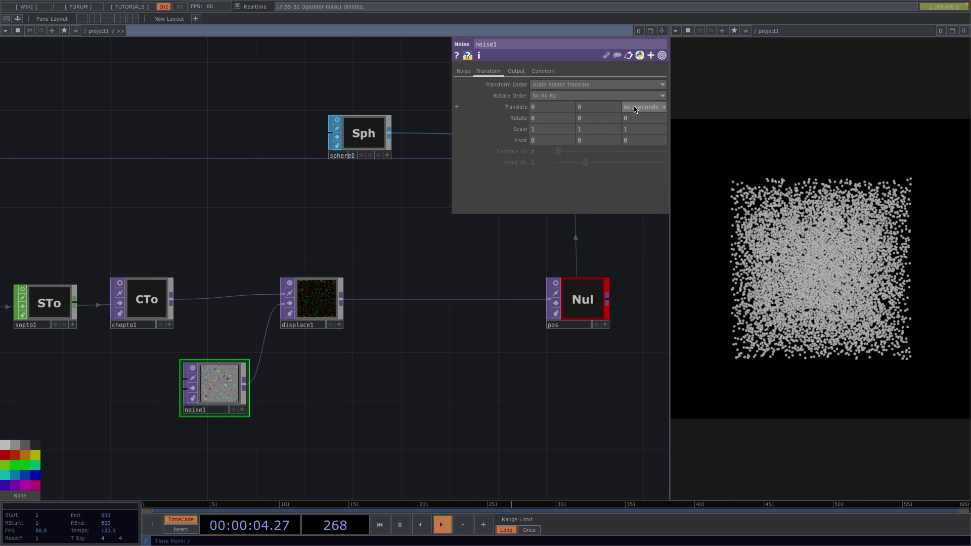
{"action": "left_click", "coordinate": [635, 108]}
{"action": "left_click", "coordinate": [635, 109]}
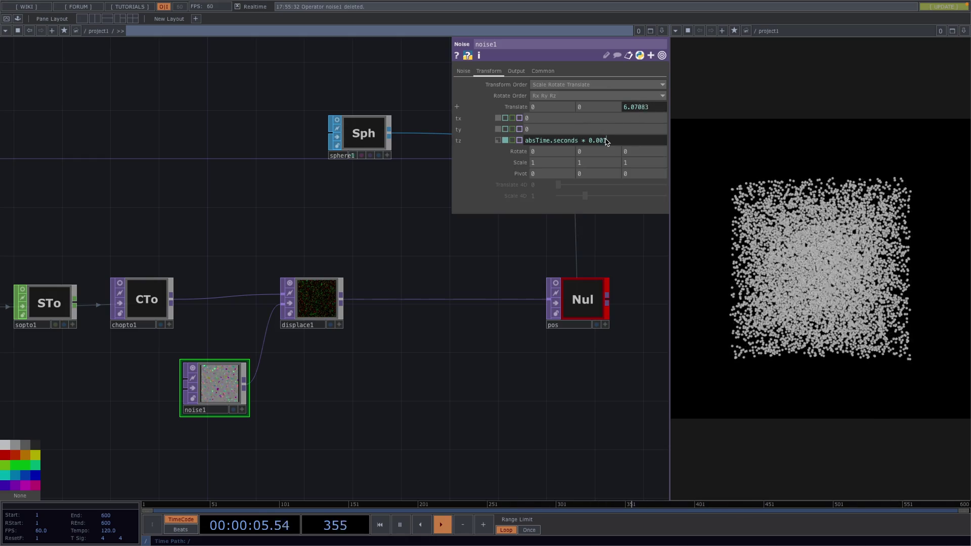
{"action": "type", "text": "0"}
{"action": "left_click", "coordinate": [447, 353]}
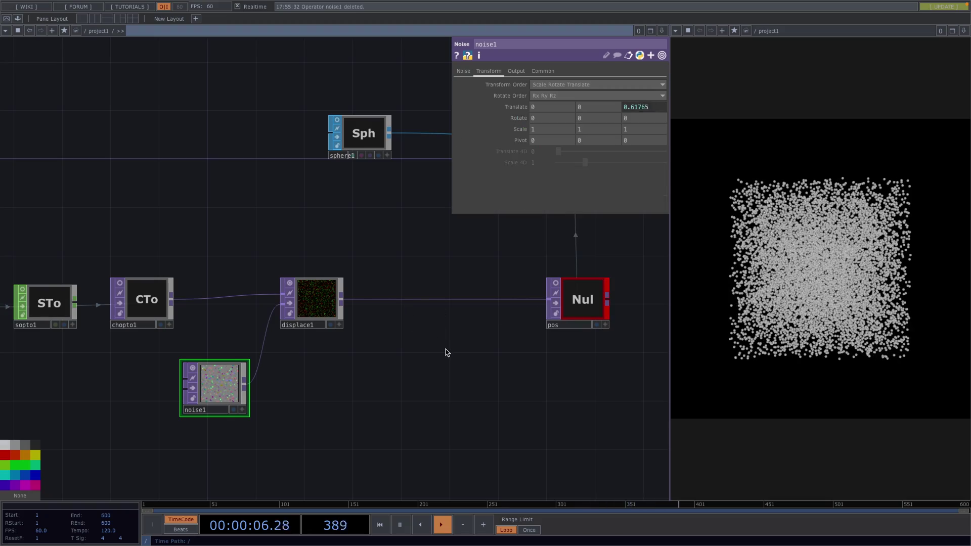
Set the camera's Z translation to 1.2 so the particle cloud fills the frame
{"action": "left_click_drag", "start_coordinate": [446, 353], "coordinate": [268, 401]}
{"action": "left_click_drag", "start_coordinate": [472, 325], "coordinate": [295, 373]}
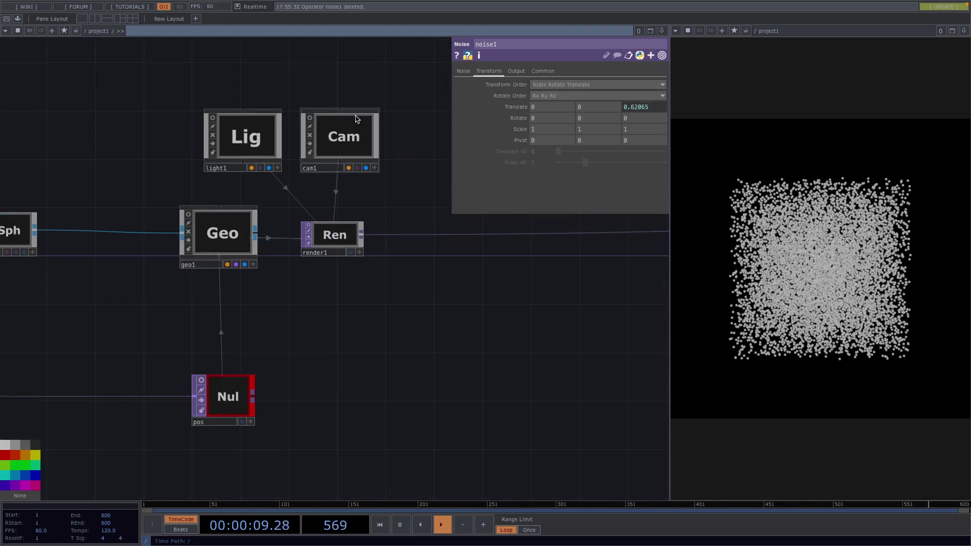
{"action": "left_click", "coordinate": [357, 119]}
{"action": "left_click", "coordinate": [645, 108]}
{"action": "type", "text": "2"}
{"action": "middle_click_drag", "start_coordinate": [644, 112], "coordinate": [640, 88]}
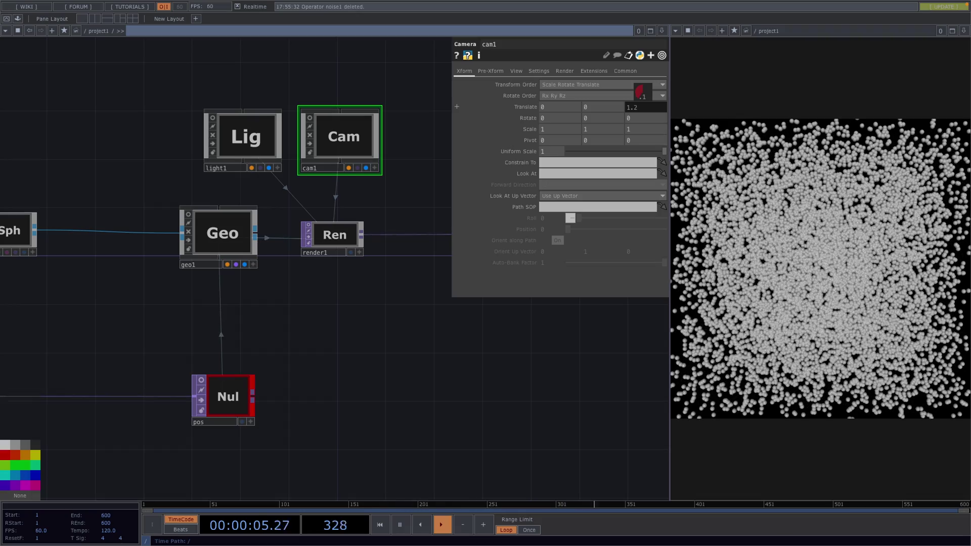
{"action": "middle_click_drag", "start_coordinate": [640, 93], "coordinate": [639, 93]}
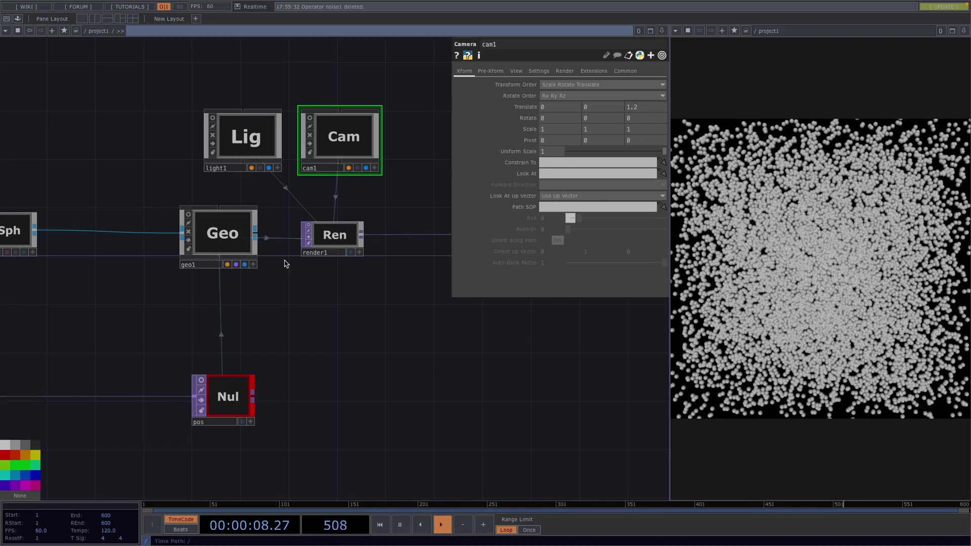
Shift the Light node slightly away from the camera and reposition the light interactively in its own viewer
{"action": "left_click_drag", "start_coordinate": [250, 150], "coordinate": [237, 150]}
{"action": "left_click", "coordinate": [263, 169]}
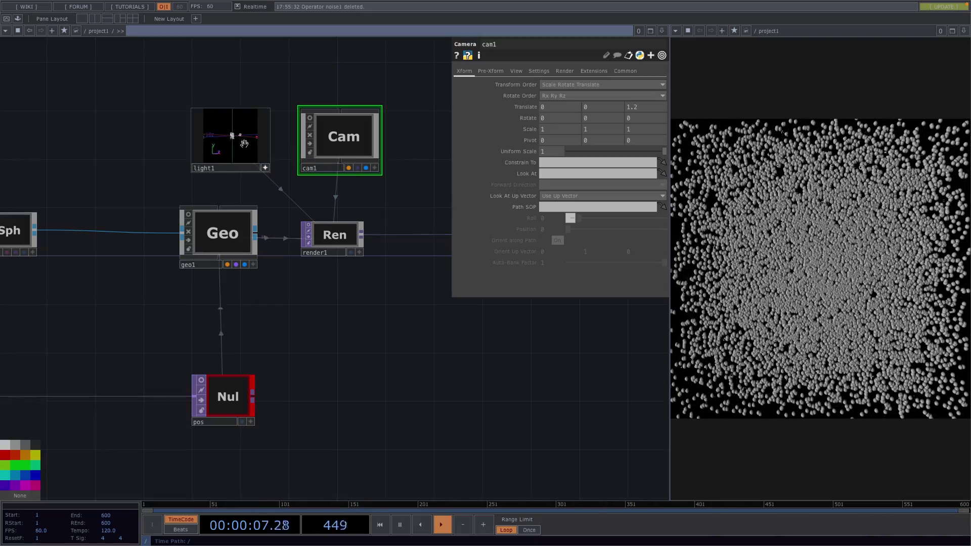
{"action": "middle_click_drag", "start_coordinate": [245, 143], "coordinate": [242, 147]}
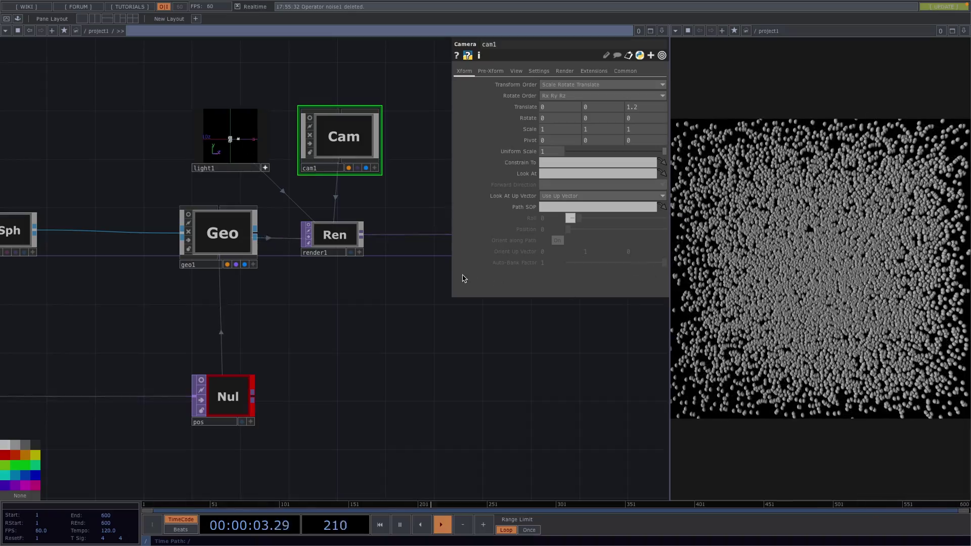
{"action": "left_click", "coordinate": [264, 168]}
Add a Movie File In TOP in the empty network area below the Render TOP's output
{"action": "scroll", "coordinate": [422, 351], "scroll_direction": "down", "scroll_amount": 2}
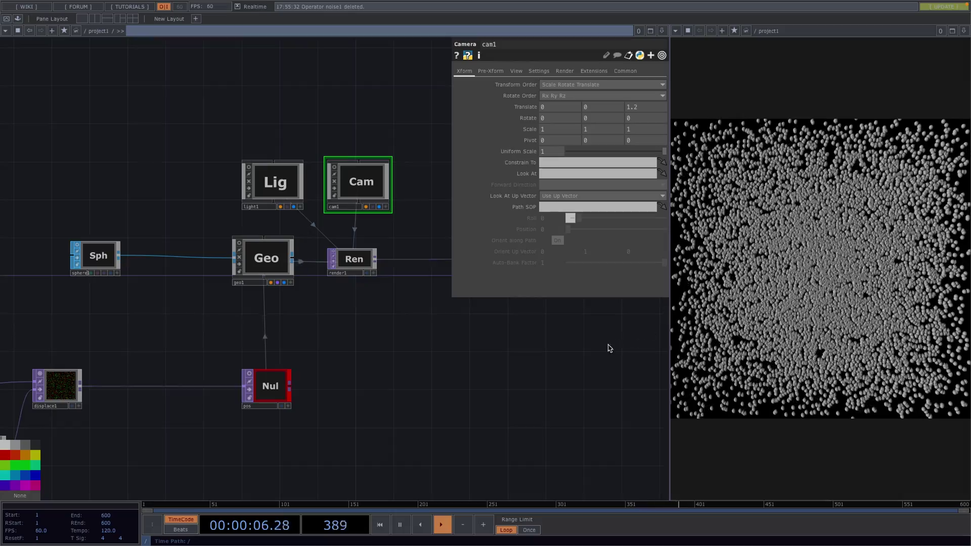
{"action": "middle_click_drag", "start_coordinate": [554, 374], "coordinate": [321, 308]}
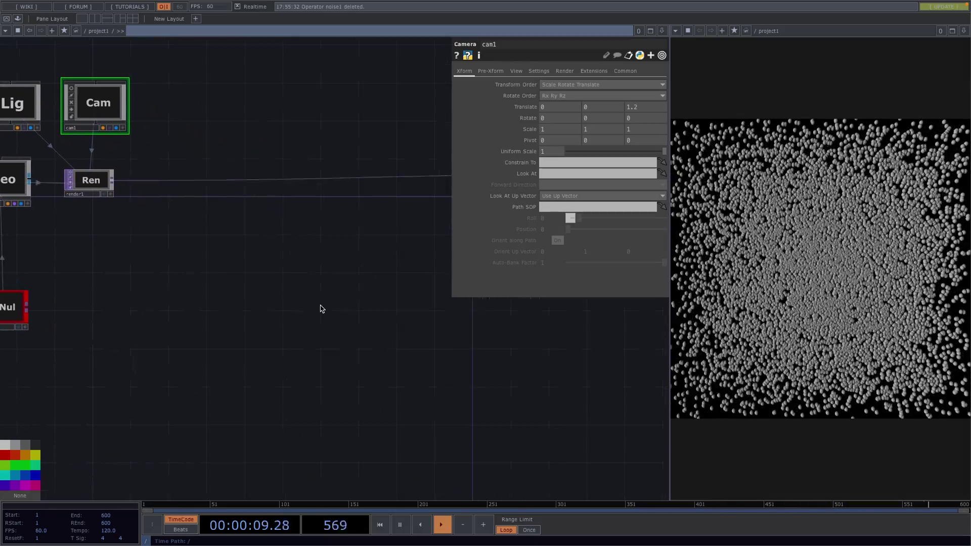
{"action": "key", "text": "Tab"}
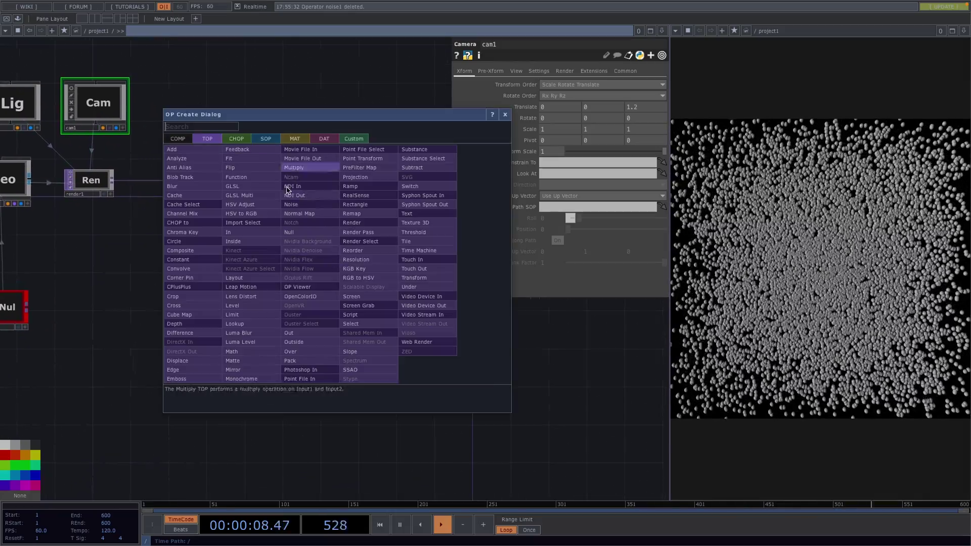
{"action": "type", "text": "mo"}
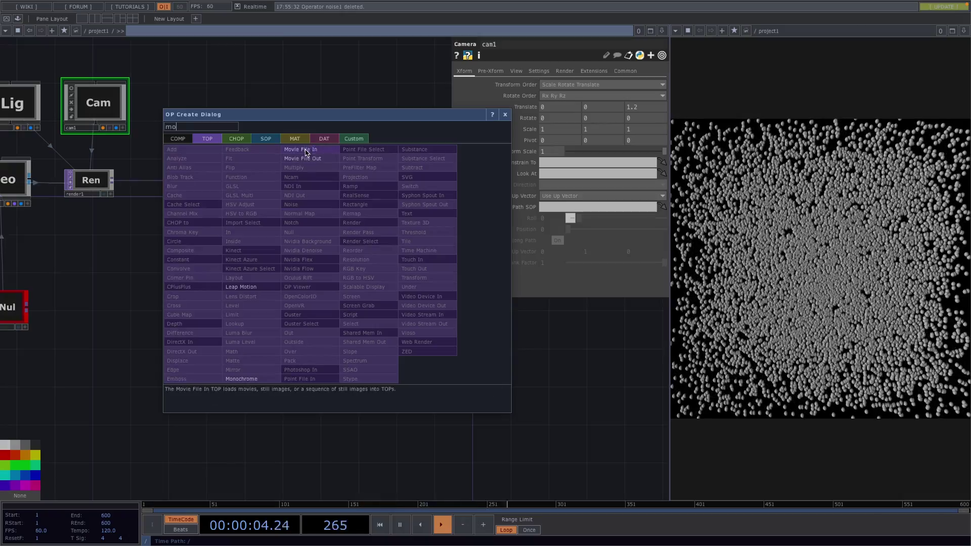
{"action": "left_click", "coordinate": [302, 149]}
{"action": "left_click", "coordinate": [210, 266]}
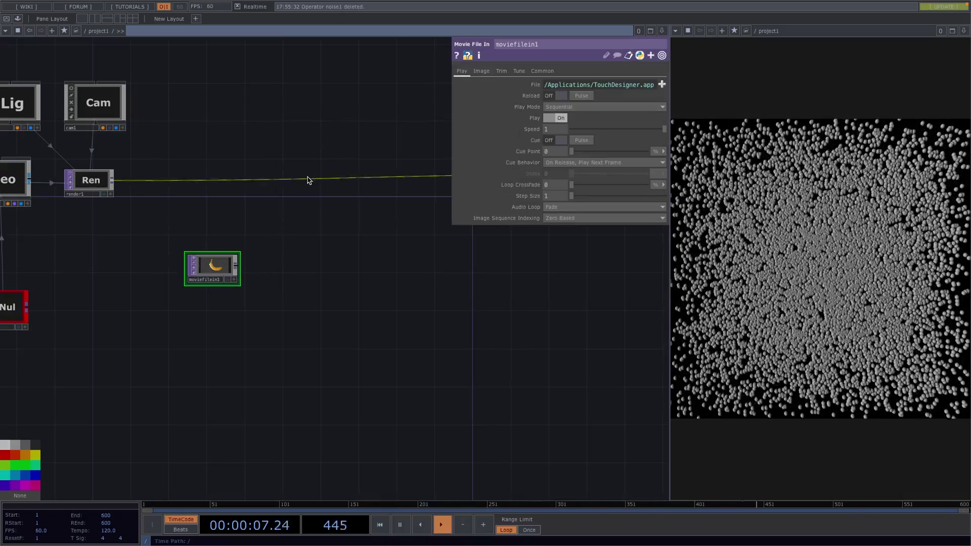
Insert a Multiply TOP after the Render TOP and connect the Movie File In TOP to its second input
{"action": "right_click", "coordinate": [303, 178]}
{"action": "left_click", "coordinate": [322, 167]}
{"action": "type", "text": "mu"}
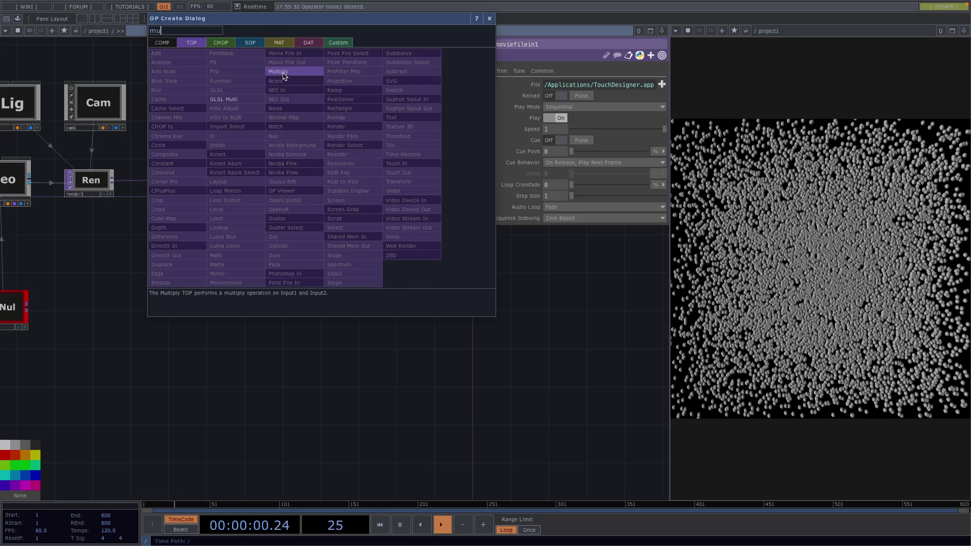
{"action": "left_click", "coordinate": [279, 71]}
{"action": "left_click", "coordinate": [293, 175]}
{"action": "left_click_drag", "start_coordinate": [239, 268], "coordinate": [264, 178]}
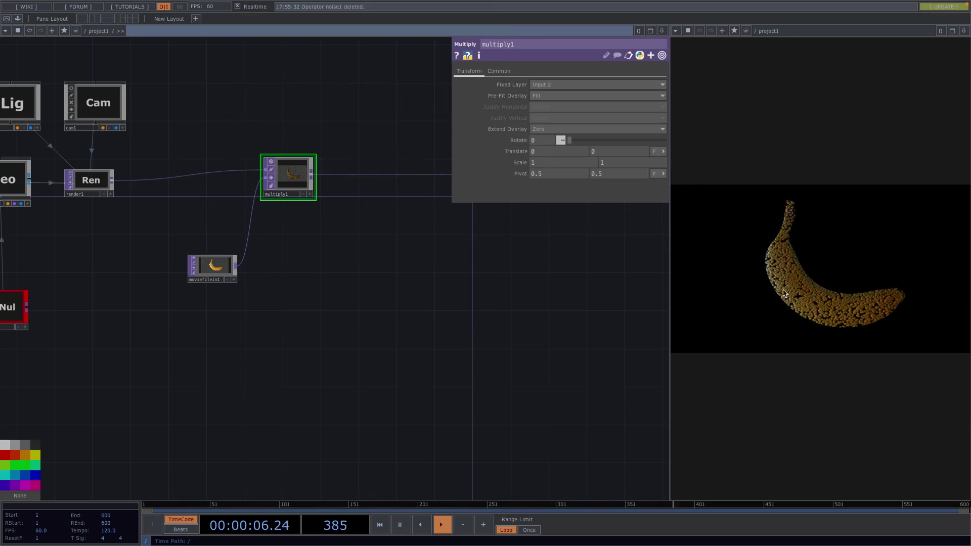
Delete the Movie File In TOP
{"action": "left_click", "coordinate": [212, 265]}
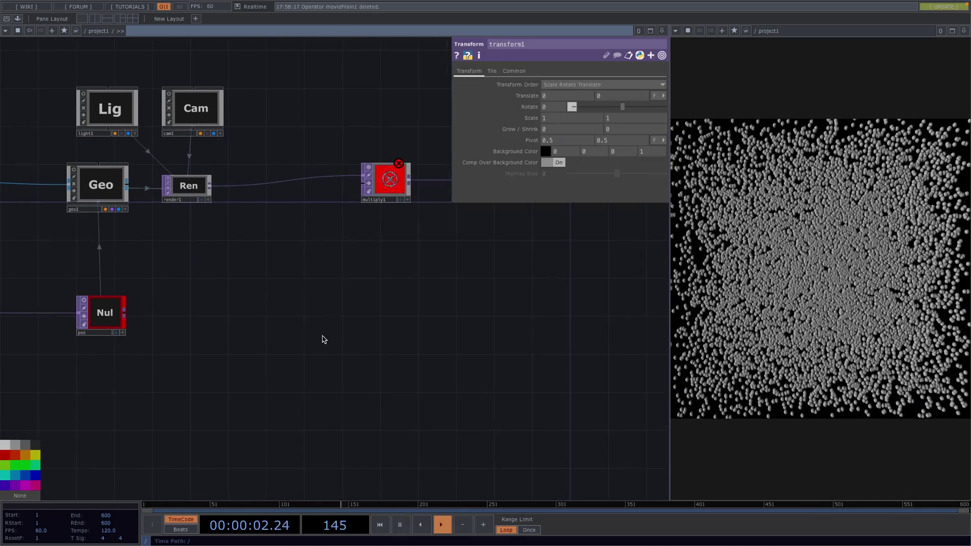
Add a Base COMP in the empty area below the Render TOP's output and name it audioReactive
{"action": "key", "text": "Tab"}
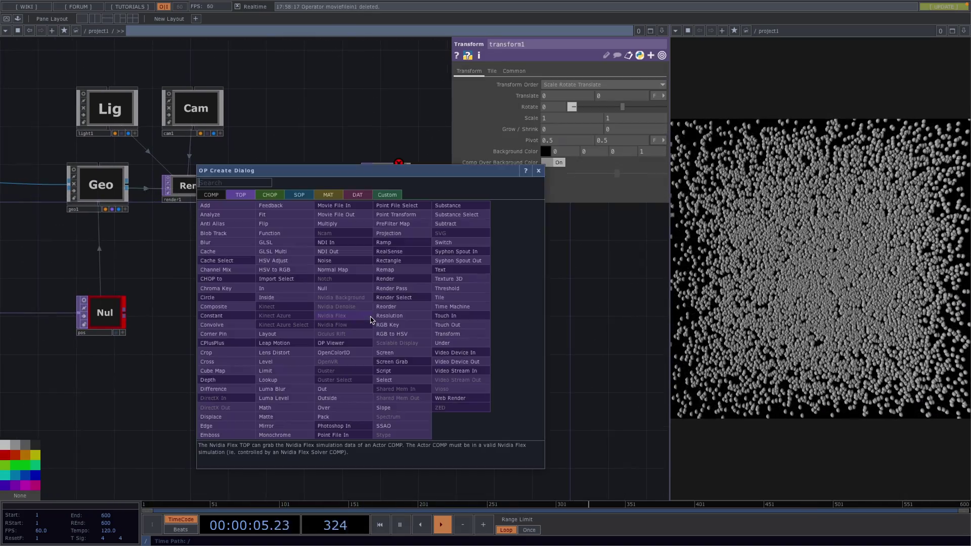
{"action": "key", "text": "shift+Tab"}
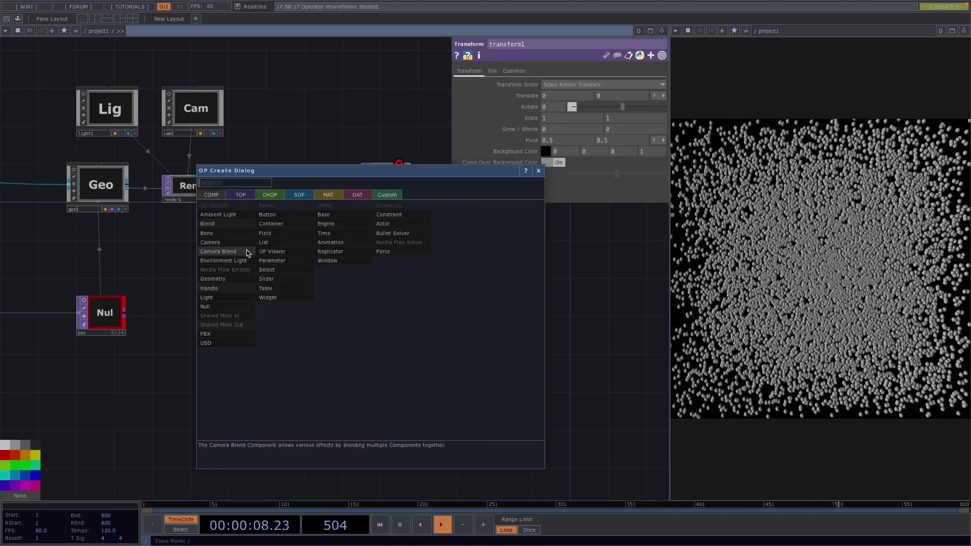
{"action": "left_click", "coordinate": [322, 215]}
{"action": "left_click", "coordinate": [269, 292]}
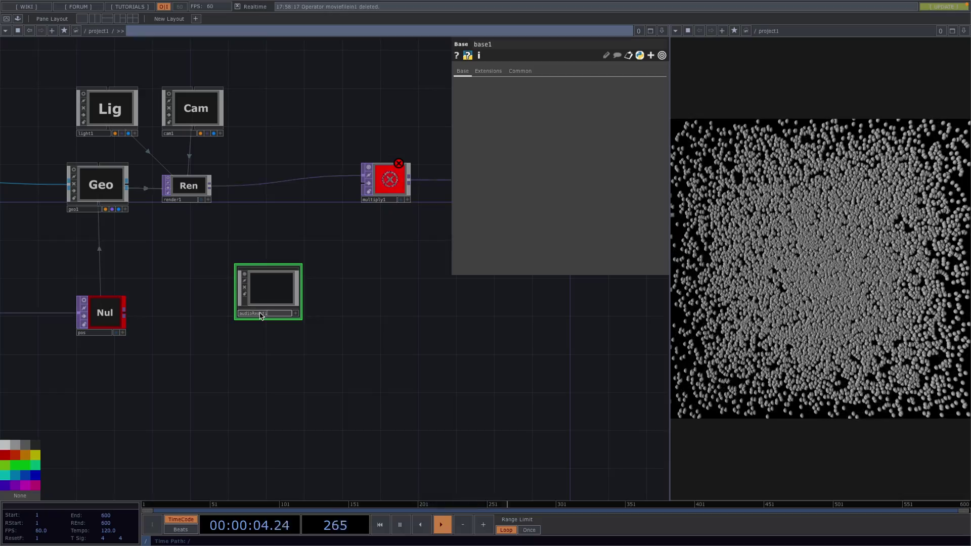
{"action": "type", "text": "ve"}
{"action": "key", "text": "Return"}
Enter the audioReactive component and add an Out TOP inside it
{"action": "double_click", "coordinate": [277, 284]}
{"action": "key", "text": "Tab"}
{"action": "type", "text": "out"}
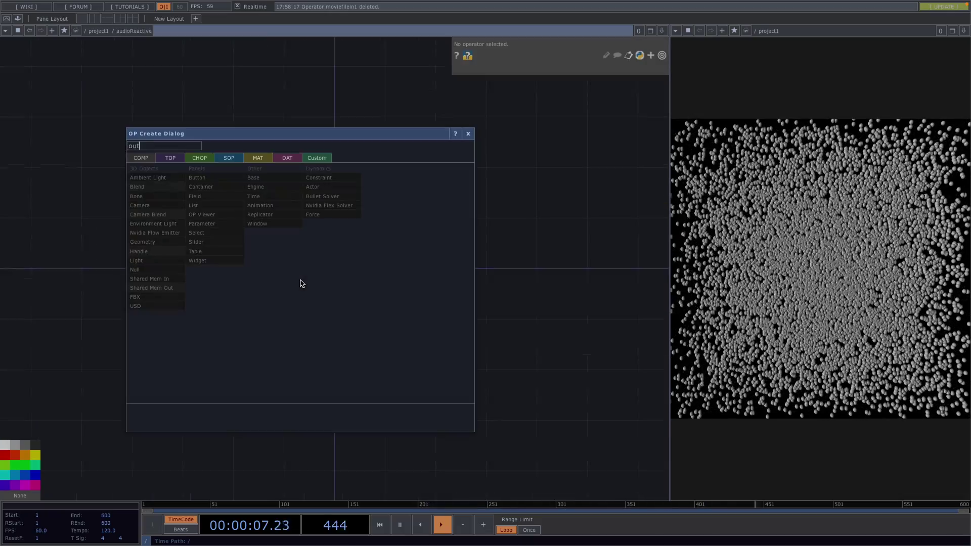
{"action": "left_click", "coordinate": [170, 157]}
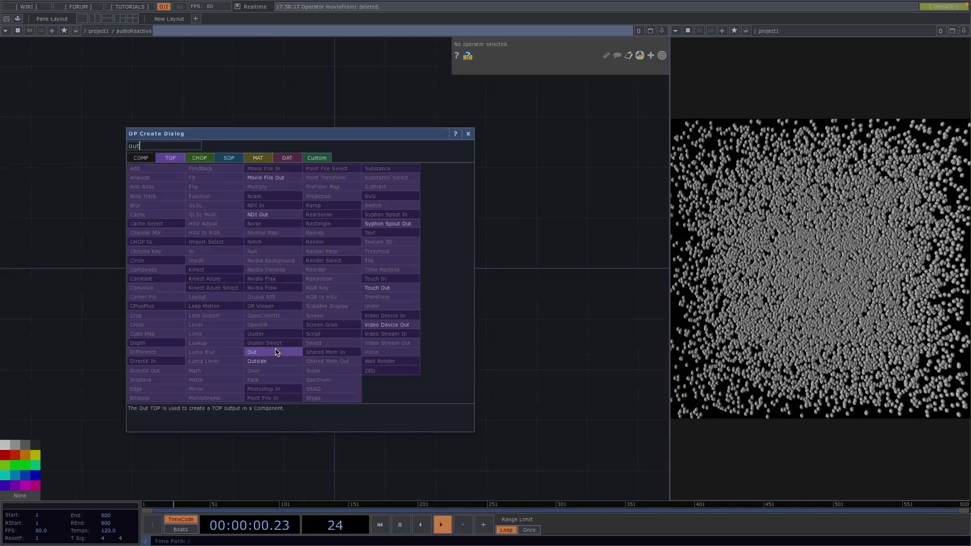
{"action": "left_click", "coordinate": [258, 352]}
{"action": "left_click", "coordinate": [476, 254]}
{"action": "mouse_move", "coordinate": [391, 332]}
{"action": "left_mouse_down"}
{"action": "mouse_move", "coordinate": [353, 359]}
{"action": "mouse_move", "coordinate": [414, 354]}
{"action": "mouse_move", "coordinate": [391, 330]}
{"action": "left_mouse_up"}
Add a Circle TOP ahead of the Out TOP and connect it to the Out TOP's input
{"action": "key", "text": "Tab"}
{"action": "type", "text": "ci"}
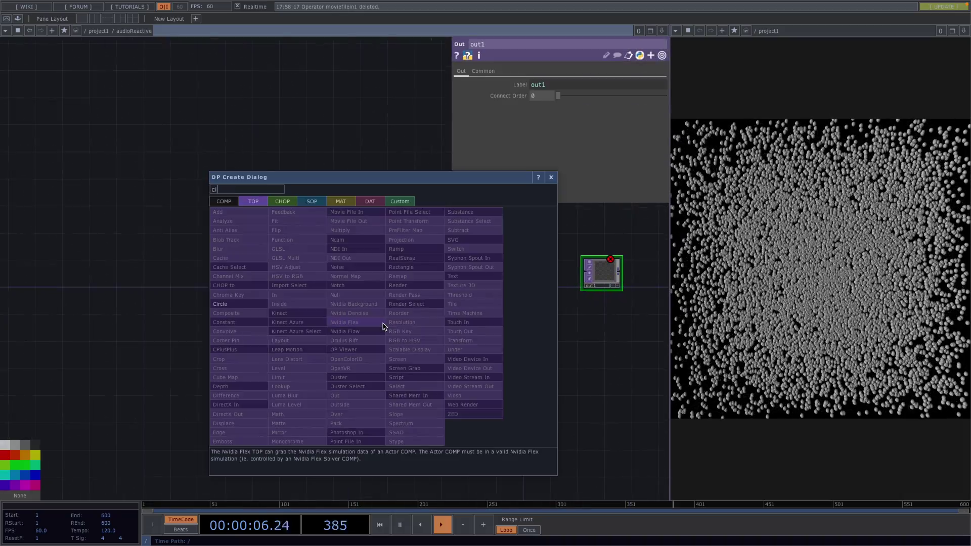
{"action": "left_click", "coordinate": [225, 305]}
{"action": "left_click", "coordinate": [324, 272]}
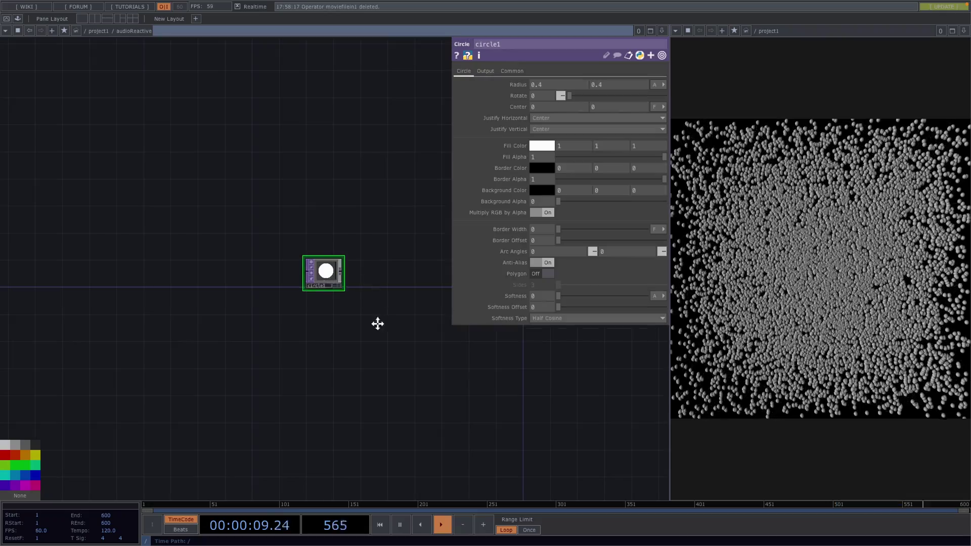
{"action": "left_click_drag", "start_coordinate": [362, 292], "coordinate": [385, 311]}
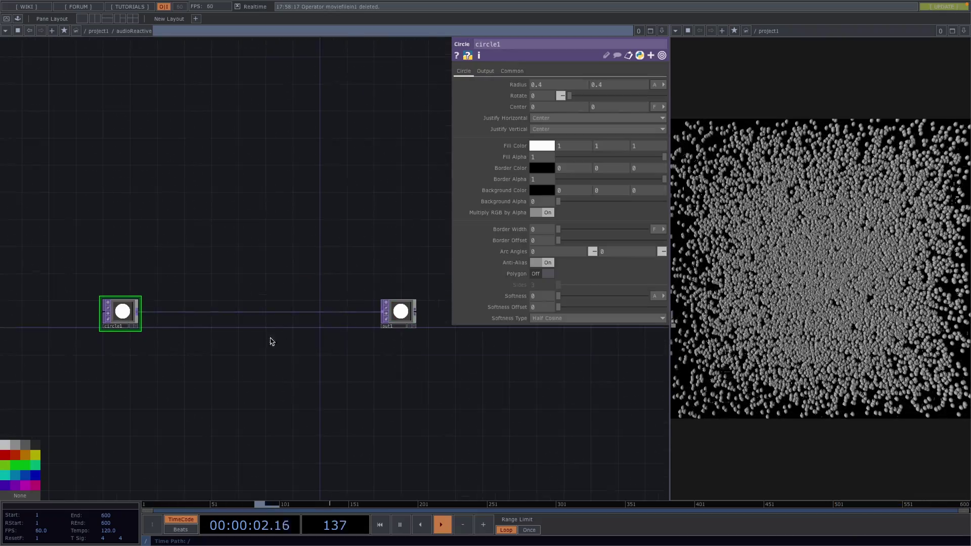
Set the Circle TOP's resolution to 1280 by 1280
{"action": "left_click", "coordinate": [511, 71]}
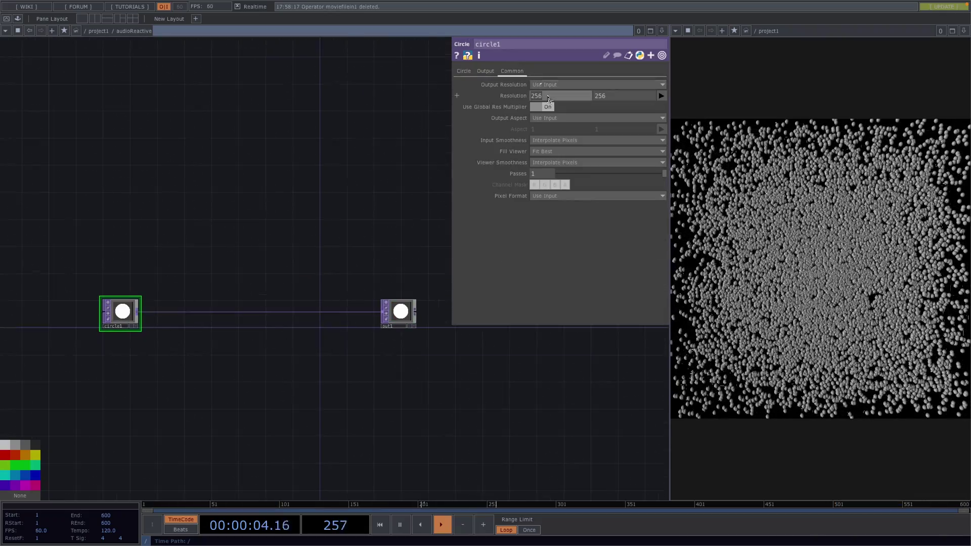
{"action": "left_click", "coordinate": [549, 96]}
{"action": "type", "text": "1280"}
{"action": "key", "text": "Tab"}
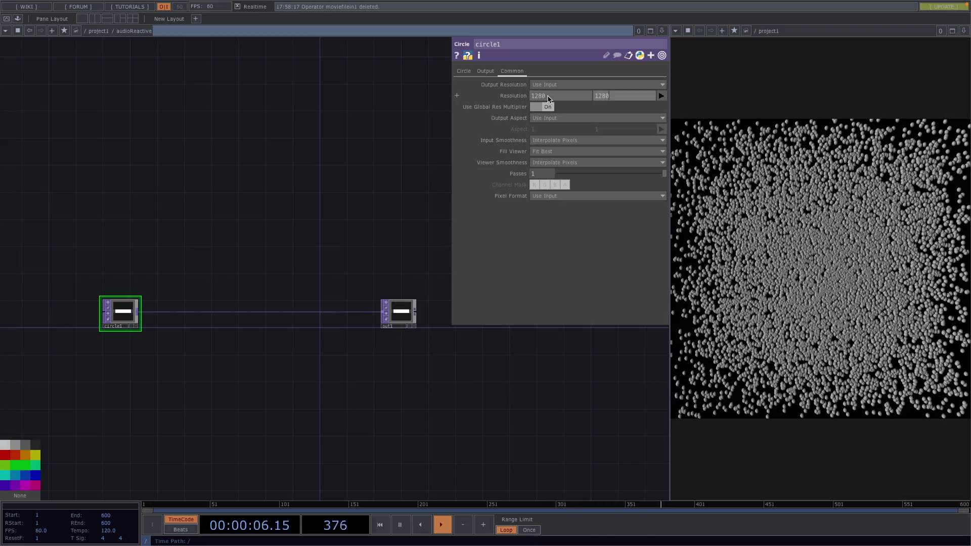
{"action": "key", "text": "Return"}
Return to the parent network and connect audioReactive's output to the Multiply TOP's second input
{"action": "scroll", "coordinate": [271, 343], "scroll_direction": "down", "scroll_amount": 6}
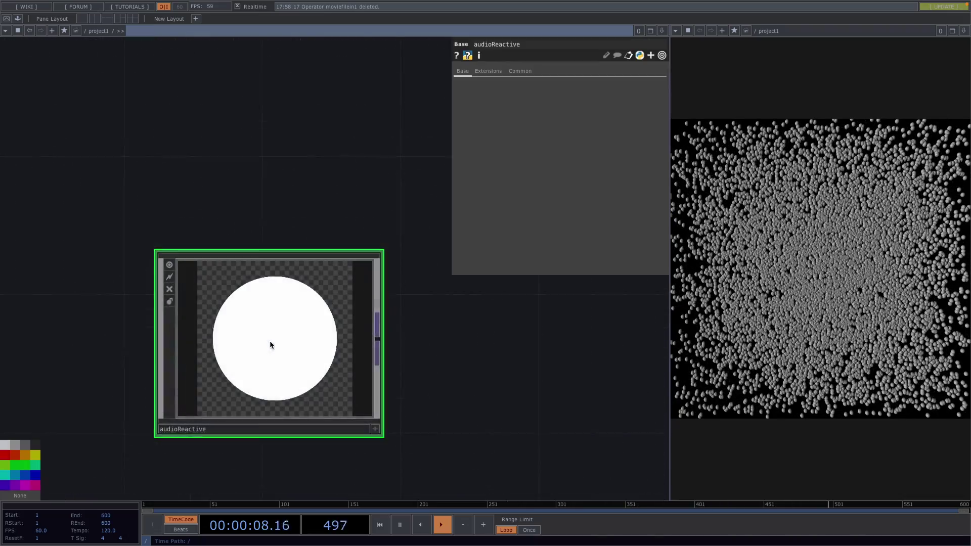
{"action": "scroll", "coordinate": [271, 344], "scroll_direction": "down", "scroll_amount": 4}
{"action": "left_click_drag", "start_coordinate": [309, 342], "coordinate": [396, 196]}
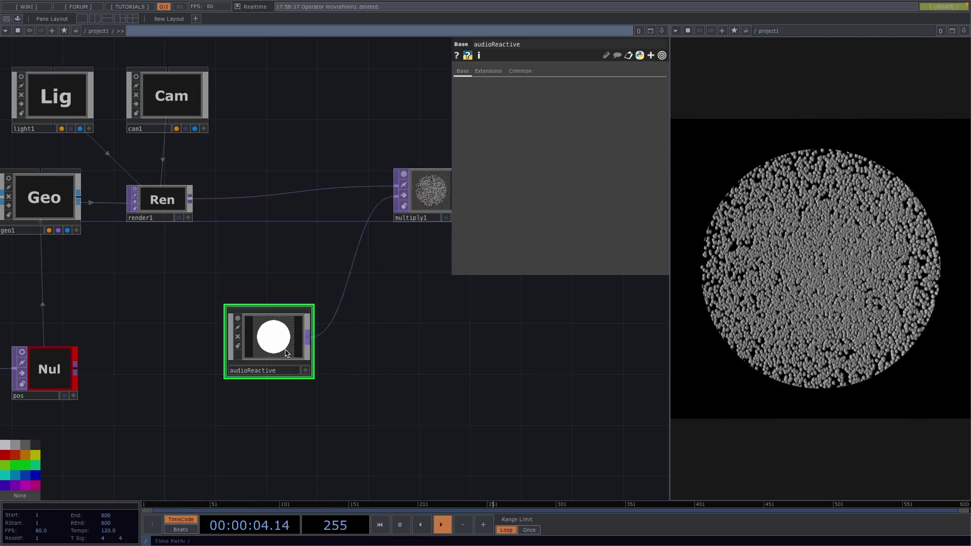
Inside audioReactive, move the Circle TOP farther from the Out TOP and set its fill alpha to 0
{"action": "scroll", "coordinate": [287, 353], "scroll_direction": "up", "scroll_amount": 5}
{"action": "scroll", "coordinate": [239, 261], "scroll_direction": "up", "scroll_amount": 3}
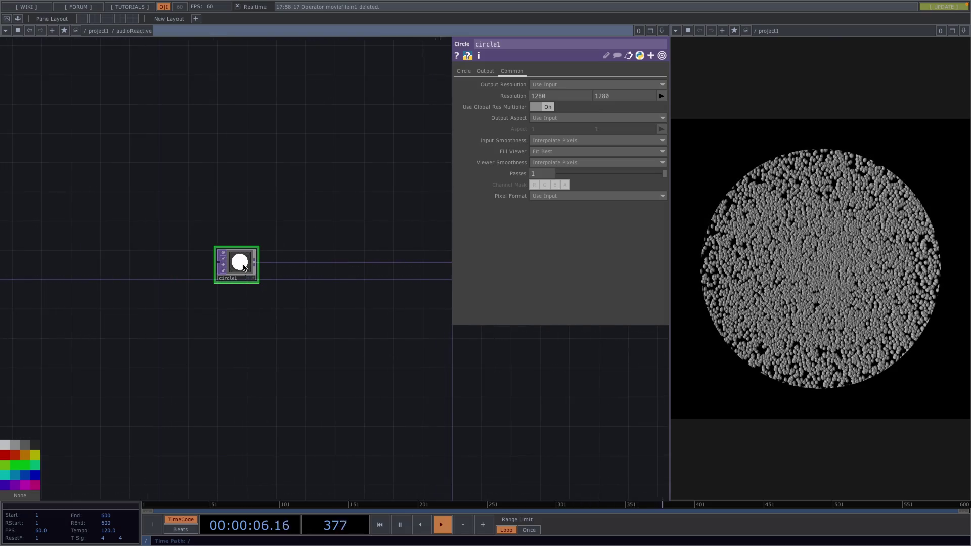
{"action": "left_click_drag", "start_coordinate": [244, 268], "coordinate": [192, 267]}
{"action": "left_click_drag", "start_coordinate": [265, 295], "coordinate": [241, 299]}
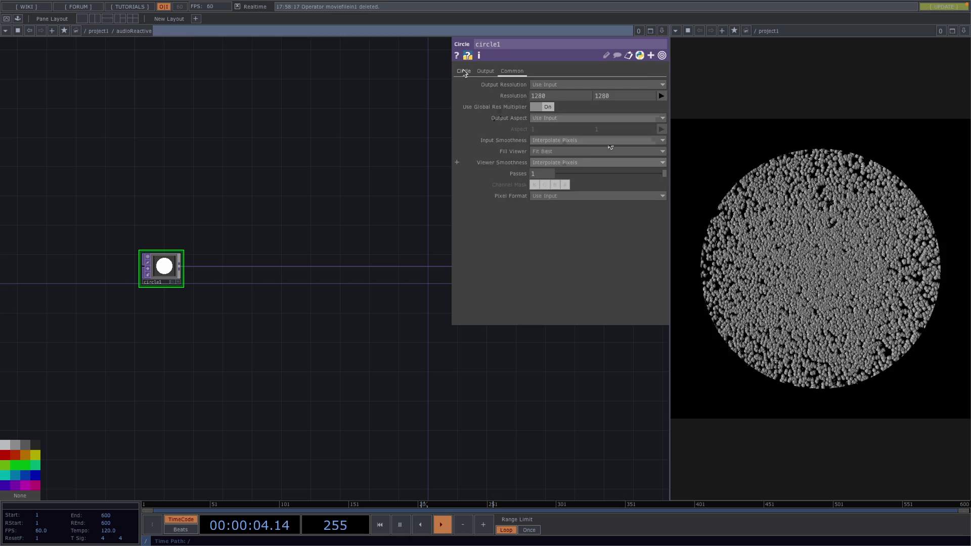
{"action": "left_click", "coordinate": [464, 72]}
{"action": "left_click_drag", "start_coordinate": [589, 158], "coordinate": [556, 157]}
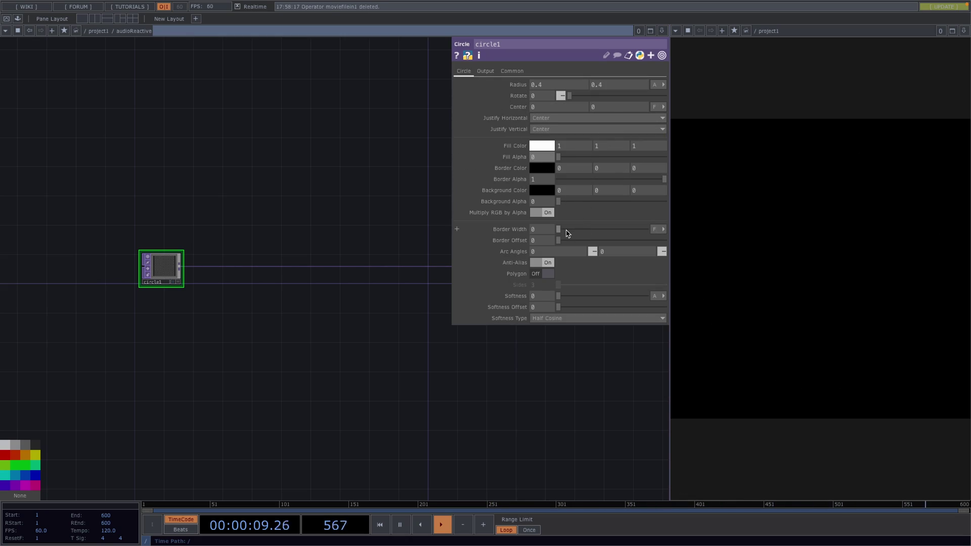
Give the circle a white border about 0.016 wide with a softness of 0.006
{"action": "left_click_drag", "start_coordinate": [565, 229], "coordinate": [571, 229]}
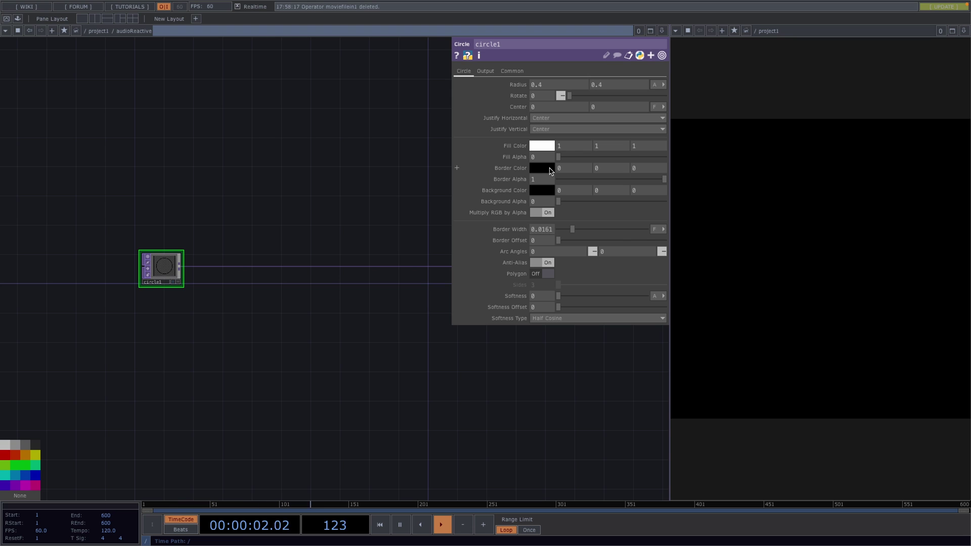
{"action": "left_click", "coordinate": [549, 168]}
{"action": "left_click", "coordinate": [616, 143]}
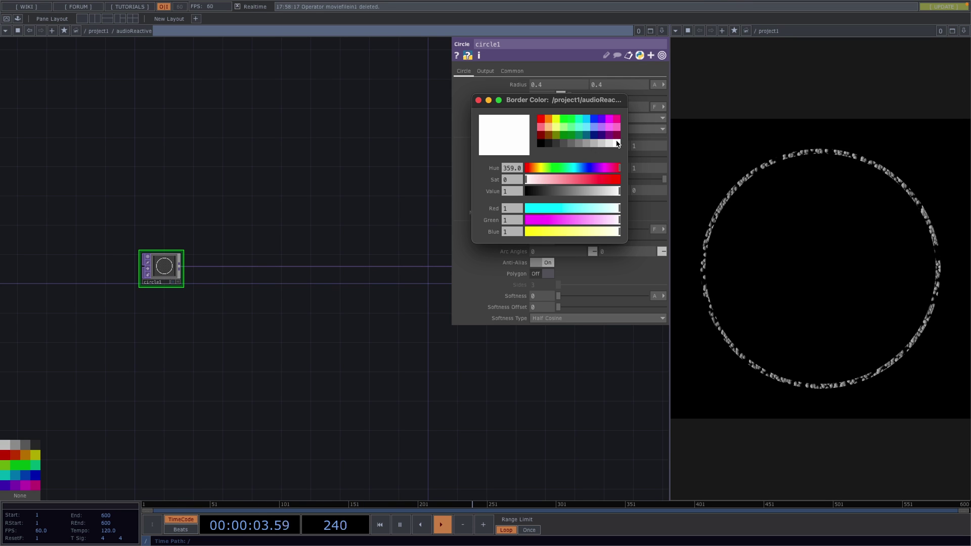
{"action": "left_click", "coordinate": [478, 100]}
Insert a Feedback TOP into the connection between the Circle and Out TOPs, placing it above them
{"action": "right_click", "coordinate": [248, 267]}
{"action": "left_click", "coordinate": [264, 258]}
{"action": "type", "text": "fe"}
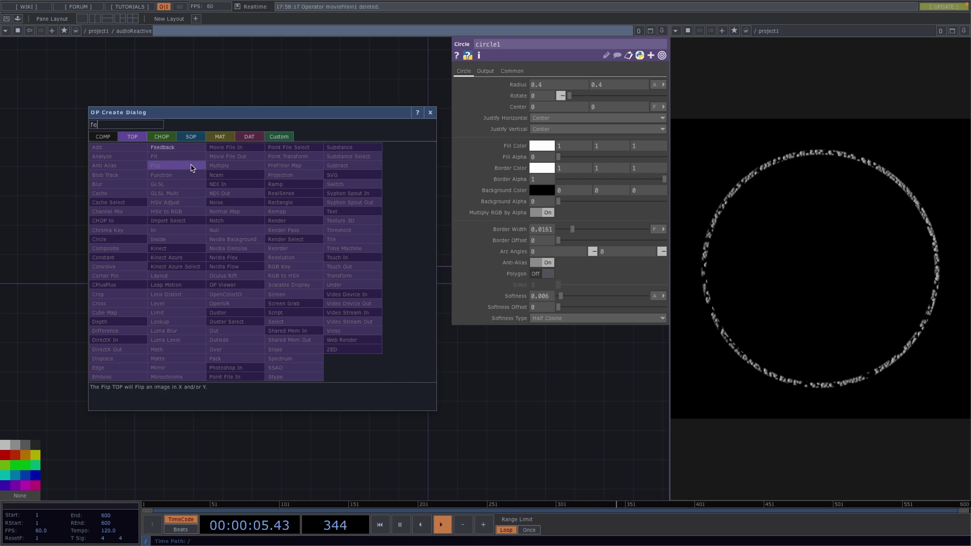
{"action": "left_click", "coordinate": [162, 147]}
{"action": "left_click", "coordinate": [220, 189]}
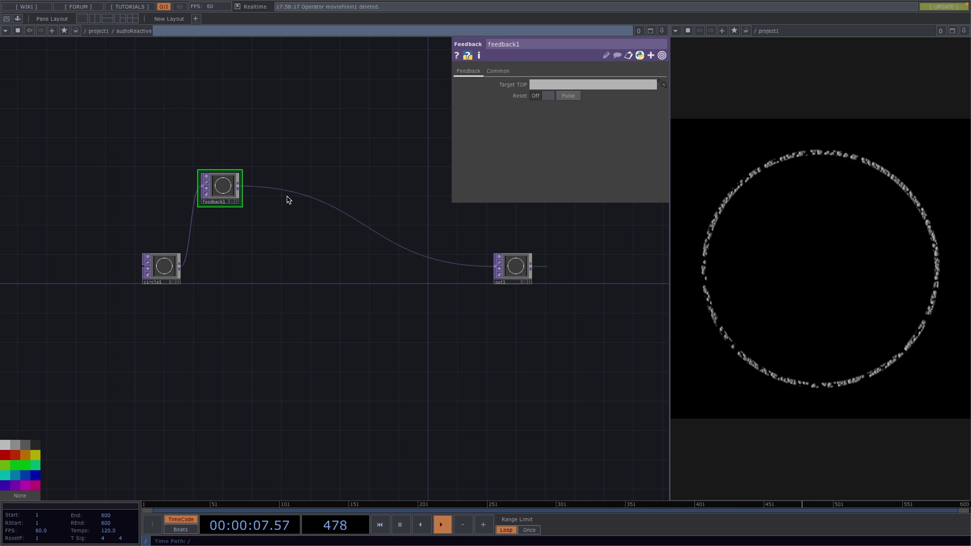
Insert a Level TOP followed by a Transform TOP between the Feedback and Out TOPs
{"action": "right_click", "coordinate": [276, 190]}
{"action": "left_click", "coordinate": [297, 177]}
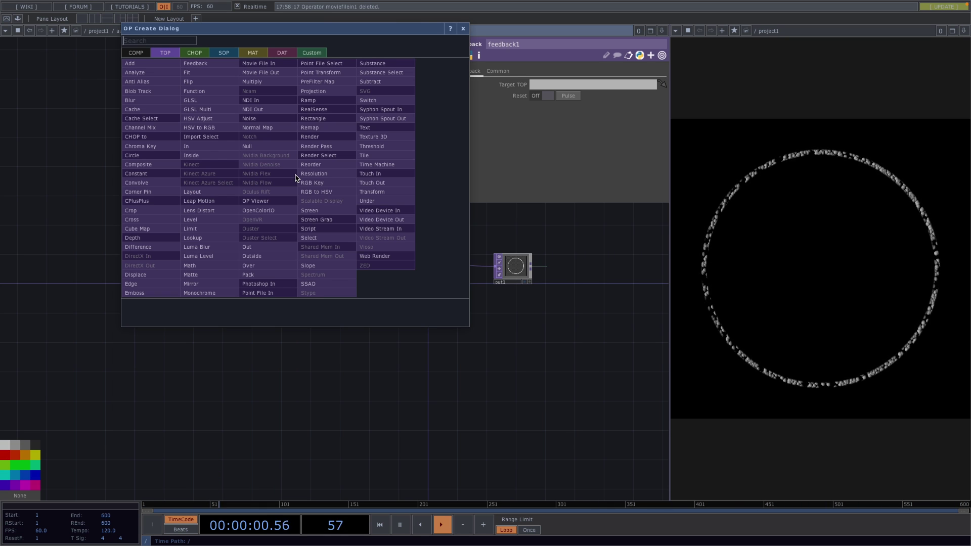
{"action": "left_click", "coordinate": [216, 229]}
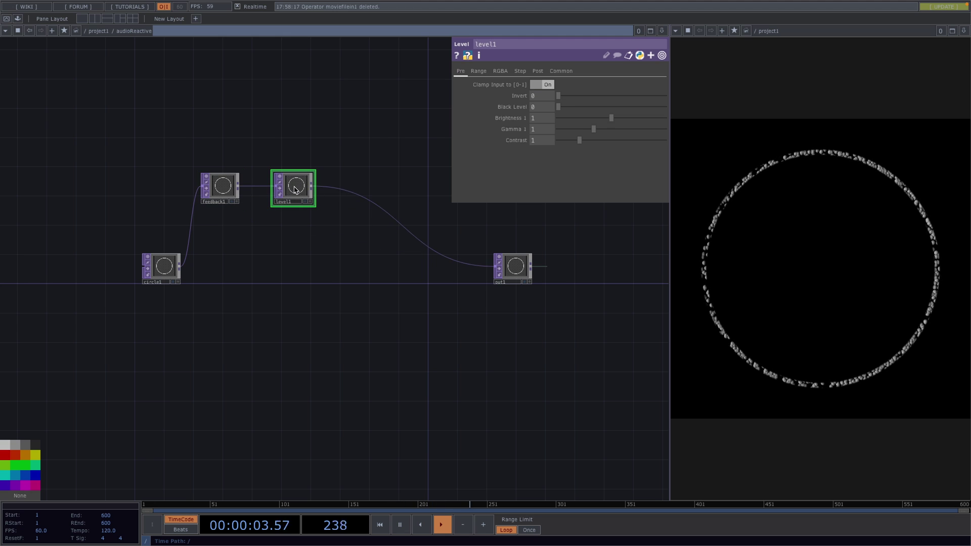
{"action": "right_click", "coordinate": [334, 190]}
{"action": "left_click", "coordinate": [354, 177]}
{"action": "left_click", "coordinate": [333, 175]}
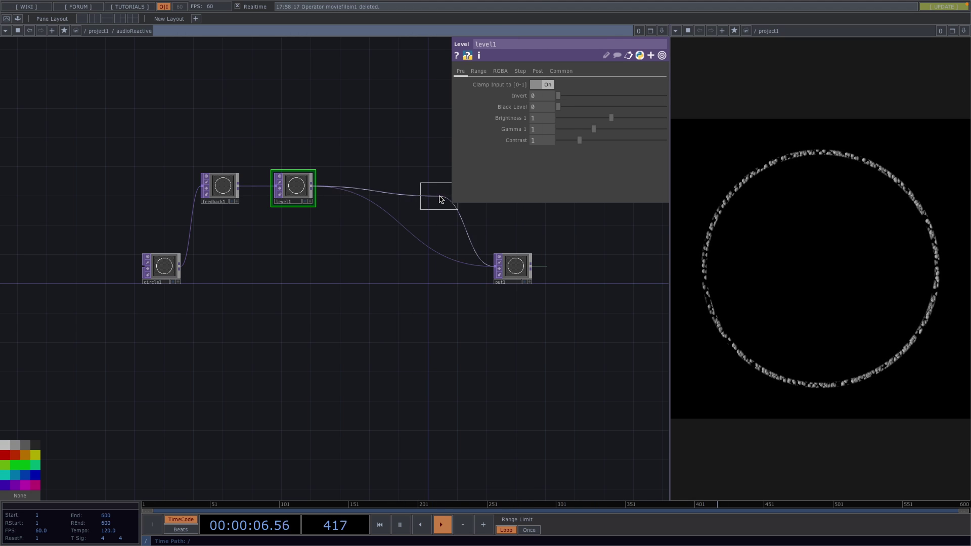
{"action": "left_click", "coordinate": [352, 190]}
Insert a Composite TOP between the Transform and Out TOPs and connect the Circle TOP as its second input
{"action": "right_click", "coordinate": [403, 194]}
{"action": "left_click", "coordinate": [422, 182]}
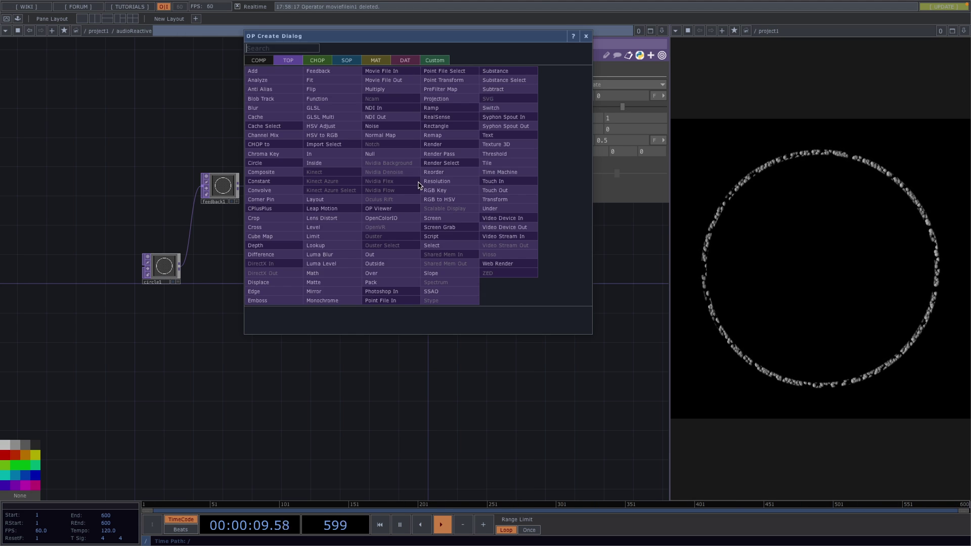
{"action": "type", "text": "comp"}
{"action": "left_click", "coordinate": [279, 173]}
{"action": "left_click", "coordinate": [387, 267]}
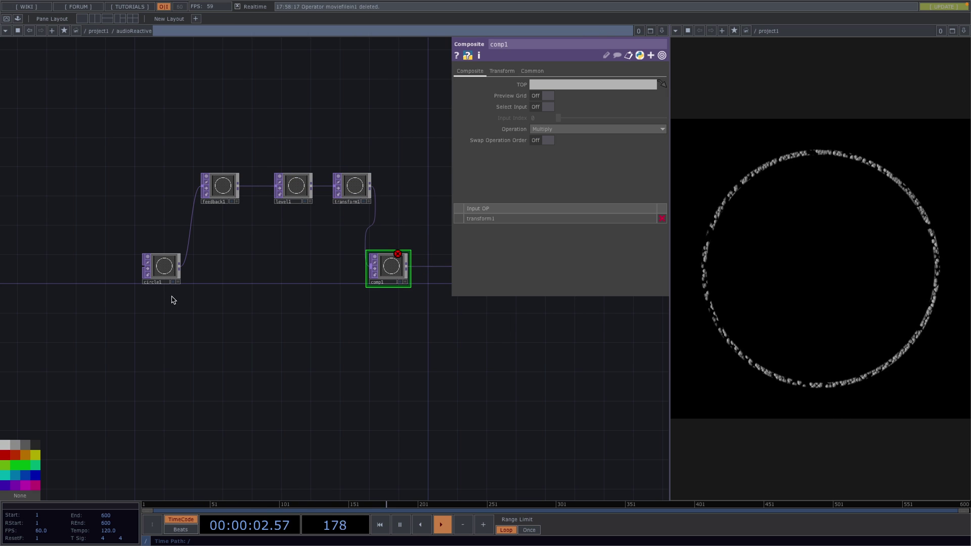
{"action": "left_click_drag", "start_coordinate": [353, 274], "coordinate": [375, 274]}
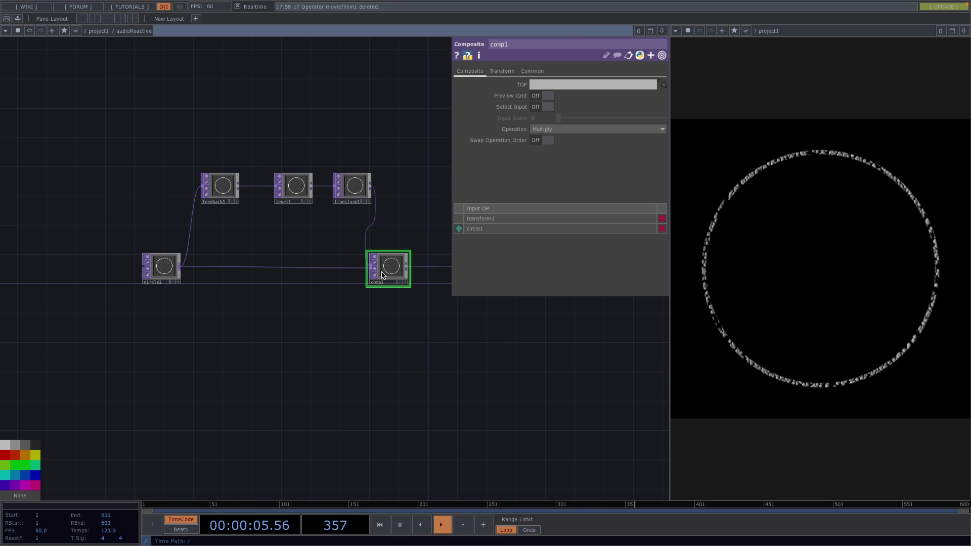
Set the Composite TOP's operation to Over and assign it as the Feedback TOP's target
{"action": "left_click", "coordinate": [550, 130]}
{"action": "left_click", "coordinate": [604, 212]}
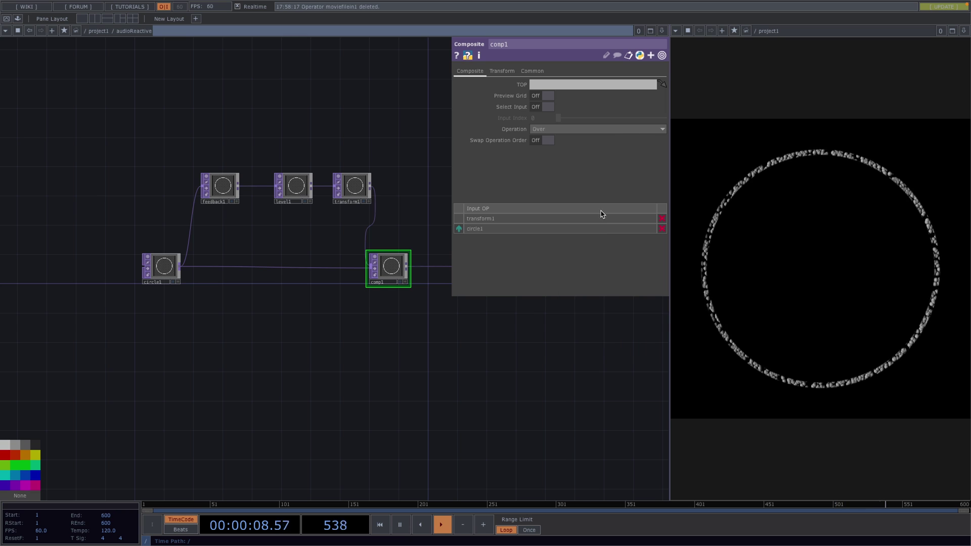
{"action": "left_click_drag", "start_coordinate": [389, 274], "coordinate": [227, 201]}
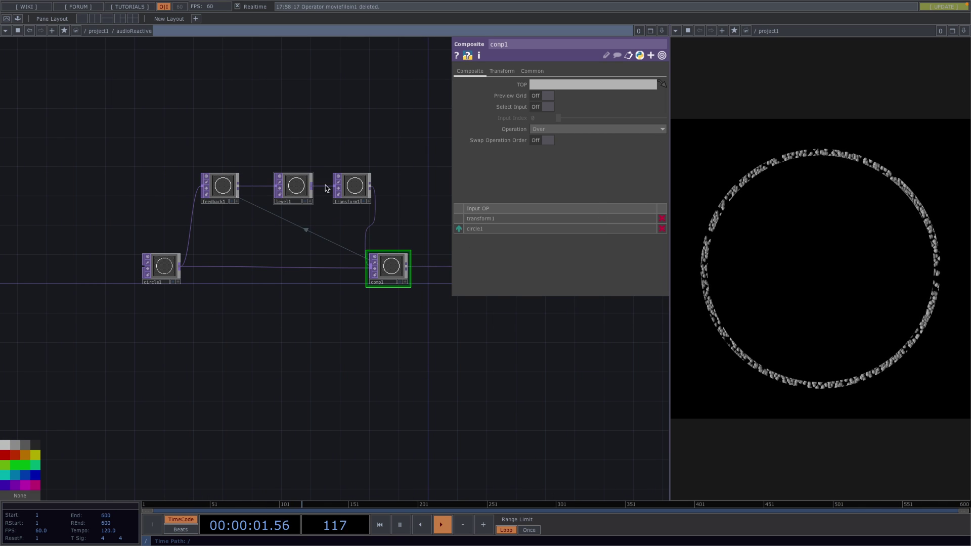
Set the Transform TOP's scale to 0.994 on both axes so the fed-back ring shrinks inward
{"action": "left_click", "coordinate": [347, 190]}
{"action": "mouse_move", "coordinate": [539, 140]}
{"action": "middle_mouse_down"}
{"action": "mouse_move", "coordinate": [534, 130]}
{"action": "mouse_move", "coordinate": [524, 144]}
{"action": "middle_mouse_up"}
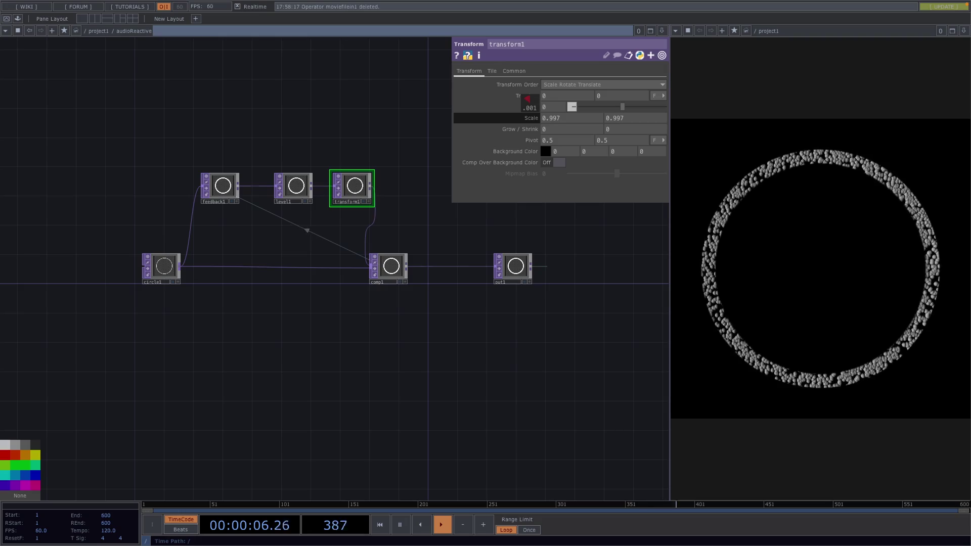
{"action": "middle_click_drag", "start_coordinate": [529, 107], "coordinate": [534, 122]}
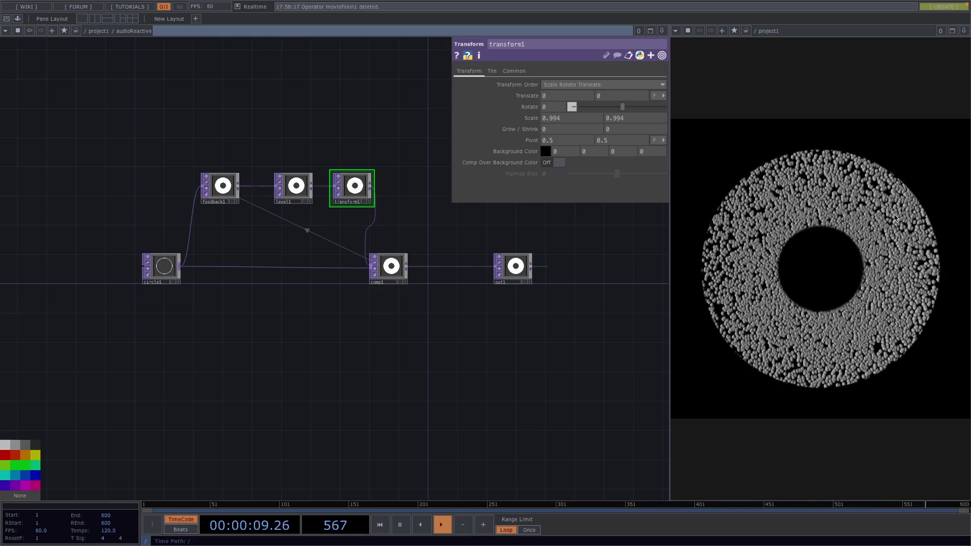
Lower the Level TOP's opacity to 0.986 so the feedback trail fades out
{"action": "scroll", "coordinate": [385, 276], "scroll_direction": "up", "scroll_amount": 3}
{"action": "left_click", "coordinate": [349, 278]}
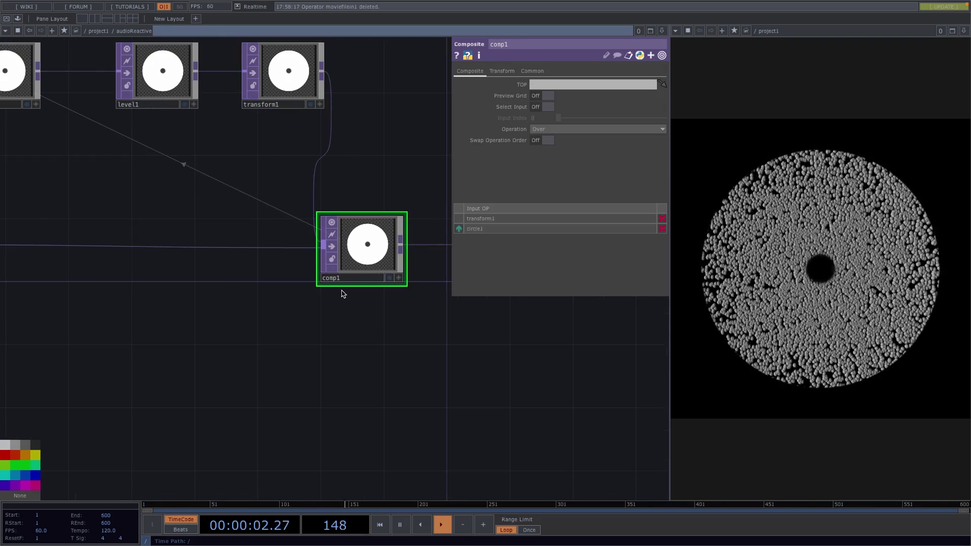
{"action": "left_click_drag", "start_coordinate": [358, 366], "coordinate": [458, 410]}
{"action": "left_click", "coordinate": [390, 125]}
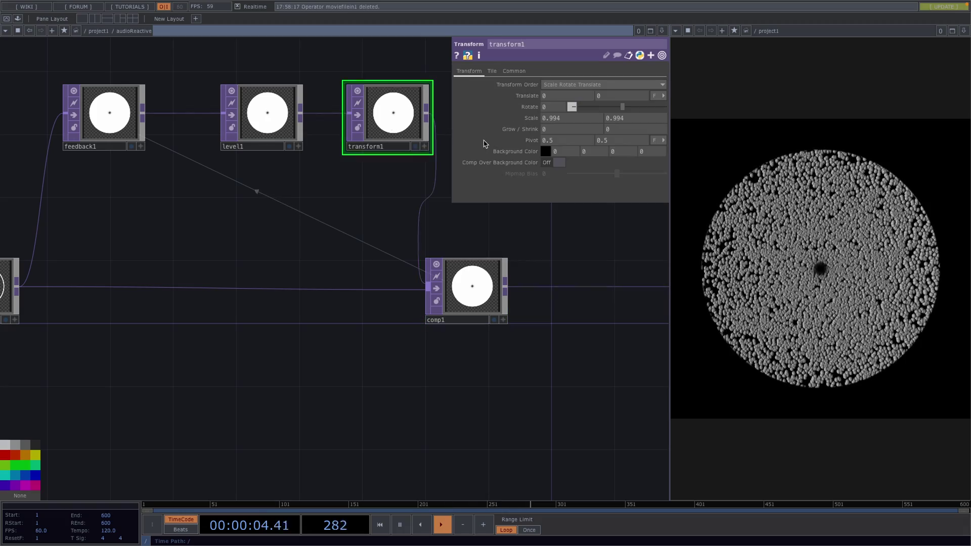
{"action": "left_click", "coordinate": [254, 115]}
{"action": "left_click", "coordinate": [537, 71]}
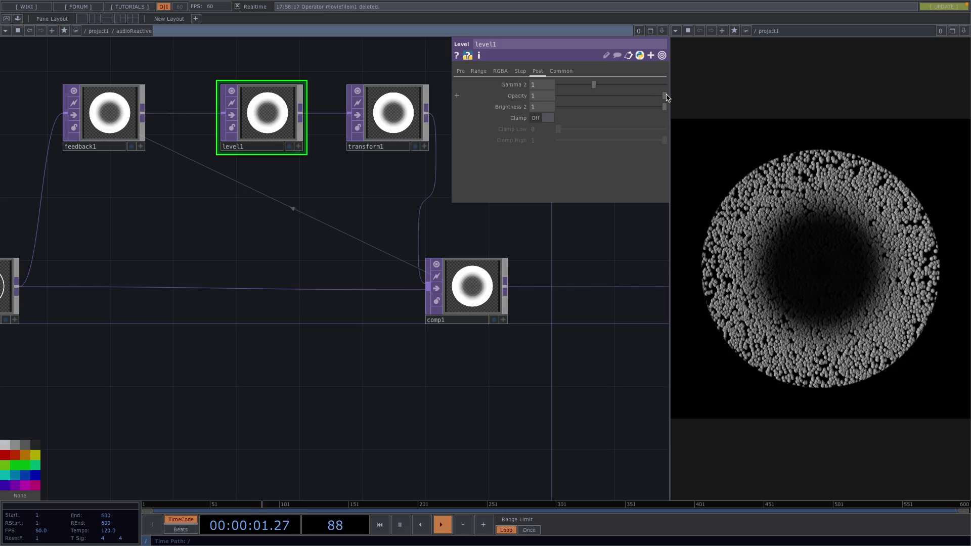
{"action": "left_click_drag", "start_coordinate": [665, 96], "coordinate": [664, 99]}
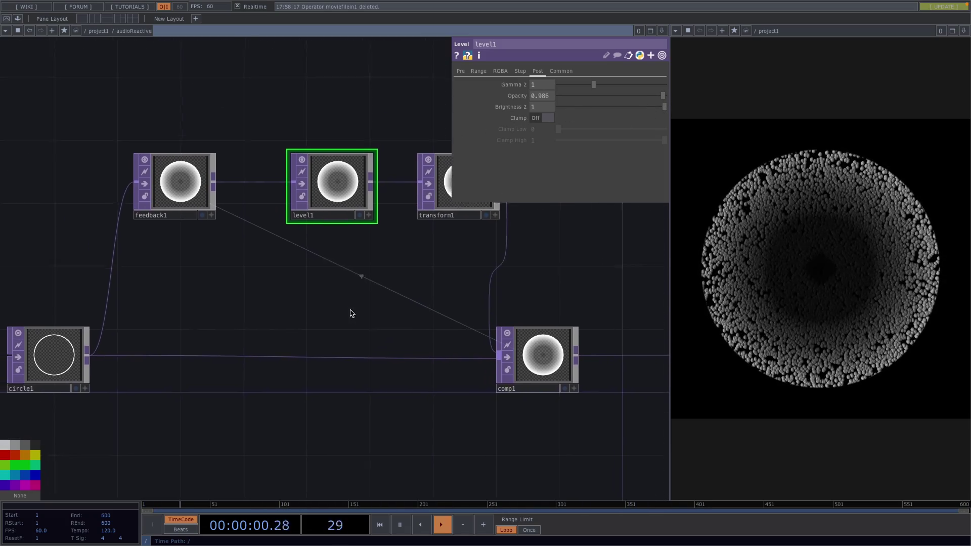
Set the Transform TOP's scale to 0.982 on both axes
{"action": "scroll", "coordinate": [436, 311], "scroll_direction": "down", "scroll_amount": 2}
{"action": "left_click", "coordinate": [454, 215]}
{"action": "mouse_move", "coordinate": [530, 118]}
{"action": "middle_mouse_down"}
{"action": "mouse_move", "coordinate": [524, 104]}
{"action": "mouse_move", "coordinate": [530, 121]}
{"action": "middle_mouse_up"}
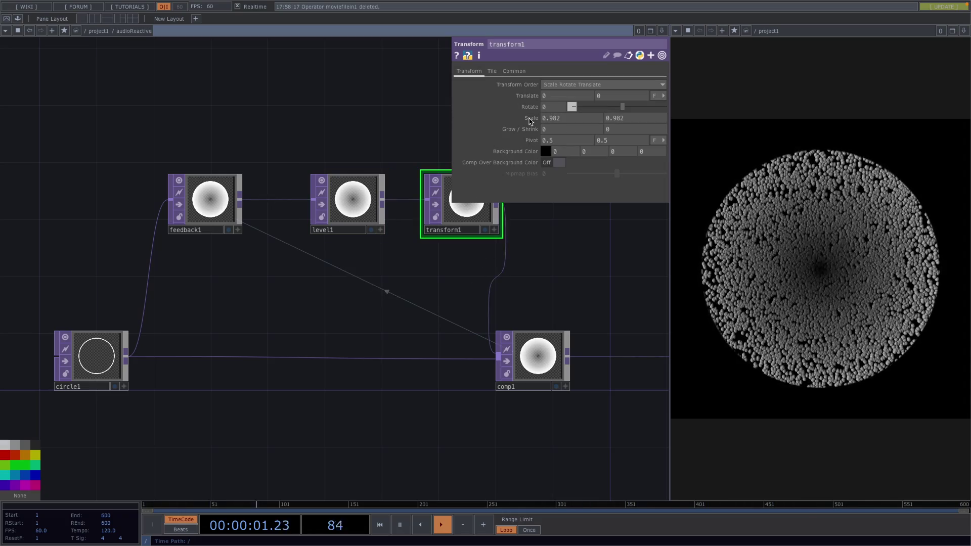
Reduce the Circle TOP's border width to 0.004 for a thinner ring
{"action": "left_click", "coordinate": [111, 354]}
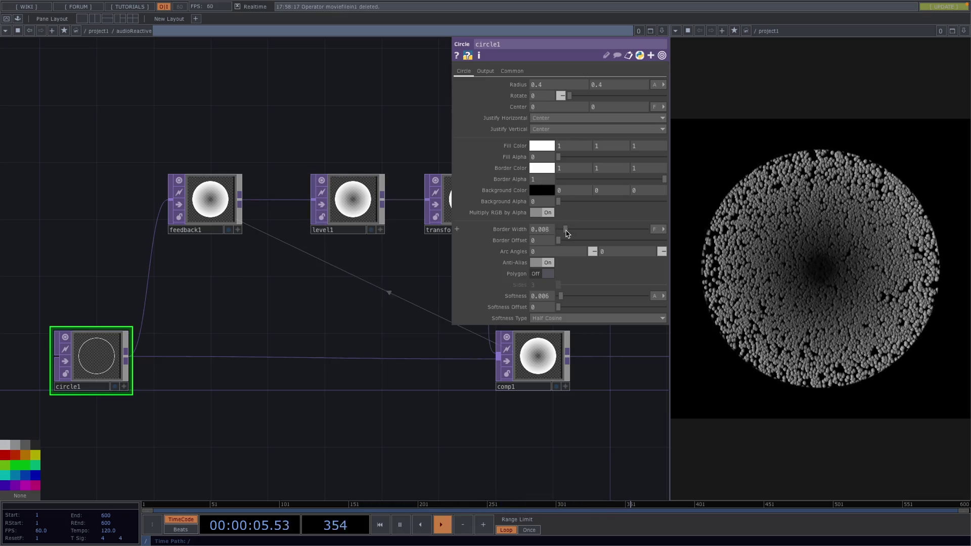
{"action": "left_click_drag", "start_coordinate": [566, 232], "coordinate": [564, 232]}
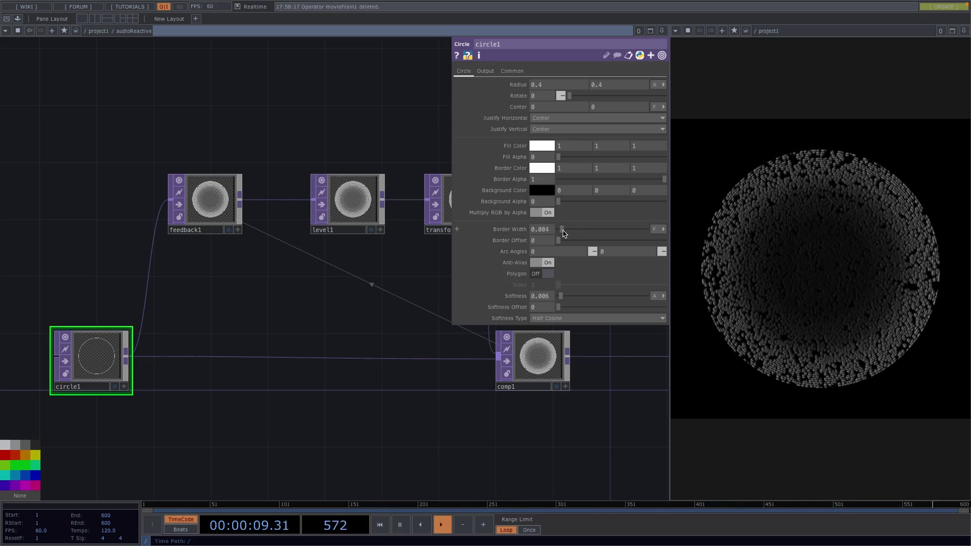
Space out the feedback loop nodes and insert a Displace TOP between the Transform and Composite TOPs
{"action": "scroll", "coordinate": [291, 422], "scroll_direction": "down", "scroll_amount": 3}
{"action": "left_click_drag", "start_coordinate": [497, 361], "coordinate": [276, 351]}
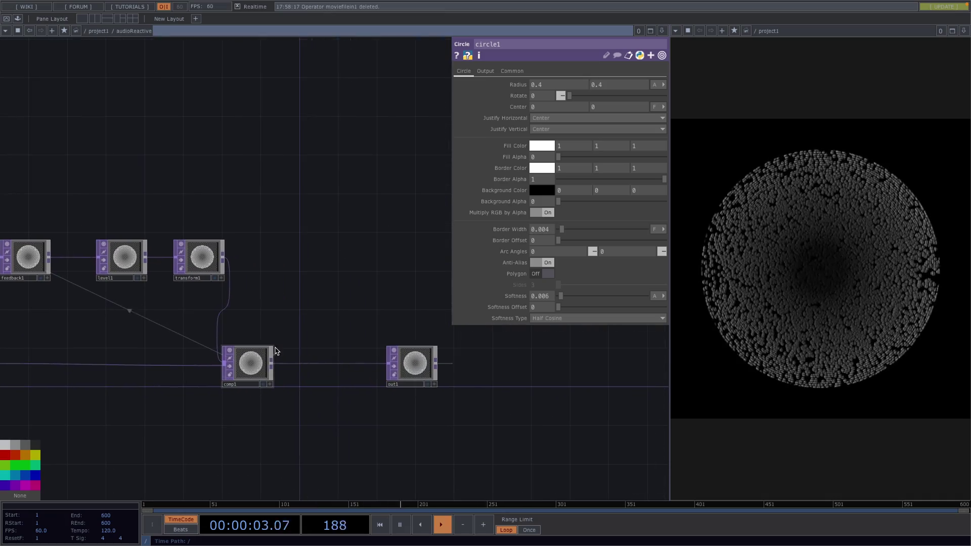
{"action": "left_click_drag", "start_coordinate": [427, 369], "coordinate": [561, 369]}
{"action": "left_click_drag", "start_coordinate": [245, 364], "coordinate": [323, 364]}
{"action": "left_click_drag", "start_coordinate": [128, 260], "coordinate": [108, 261]}
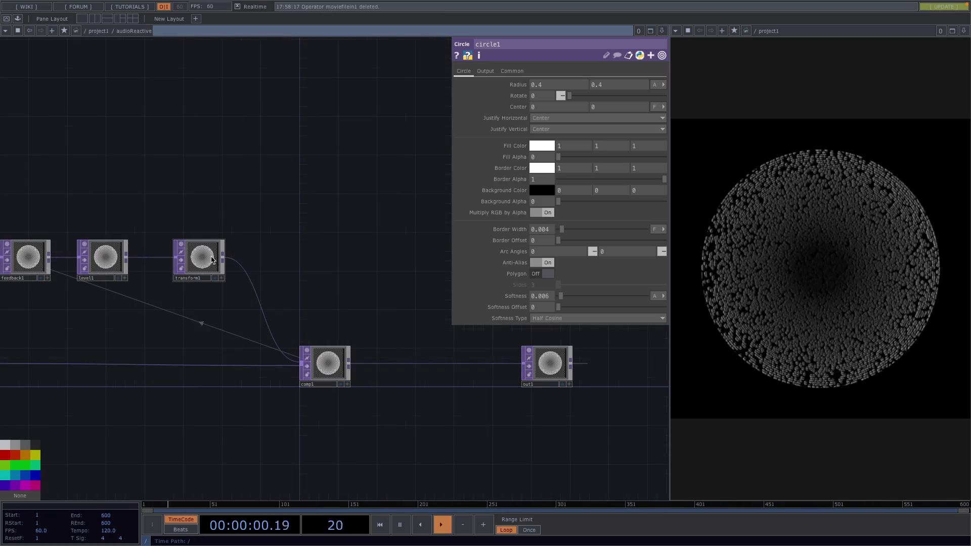
{"action": "left_click_drag", "start_coordinate": [198, 258], "coordinate": [170, 257]}
{"action": "right_click", "coordinate": [255, 275]}
{"action": "left_click", "coordinate": [255, 274]}
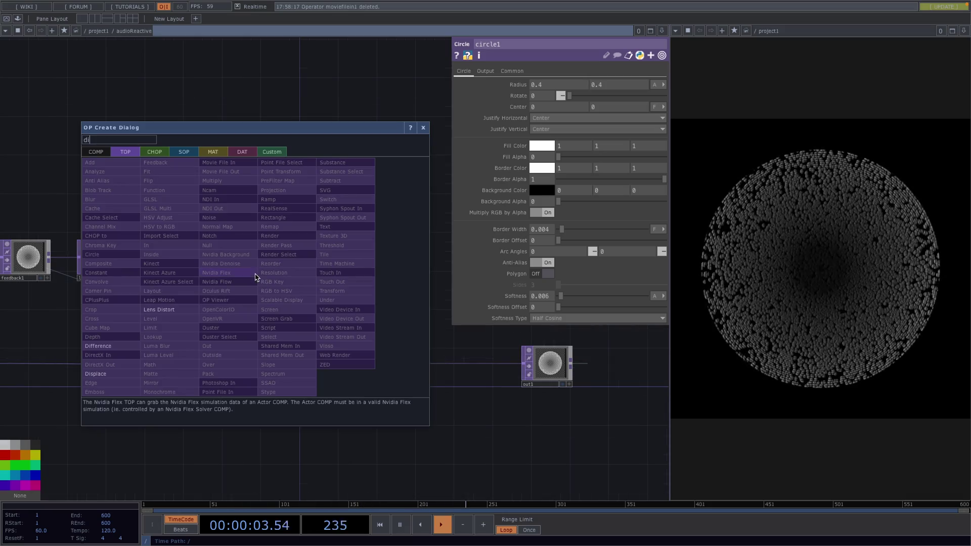
{"action": "left_click", "coordinate": [112, 377]}
{"action": "left_click", "coordinate": [295, 264]}
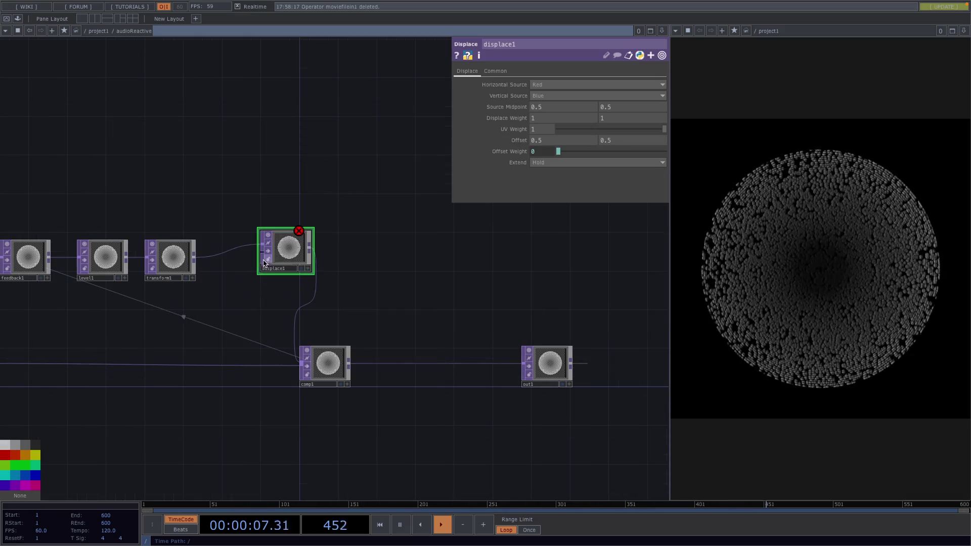
Add a Noise TOP below the Transform TOP, feeding the Displace TOP's second input
{"action": "key", "text": "Tab"}
{"action": "type", "text": "noise"}
{"action": "left_click", "coordinate": [241, 199]}
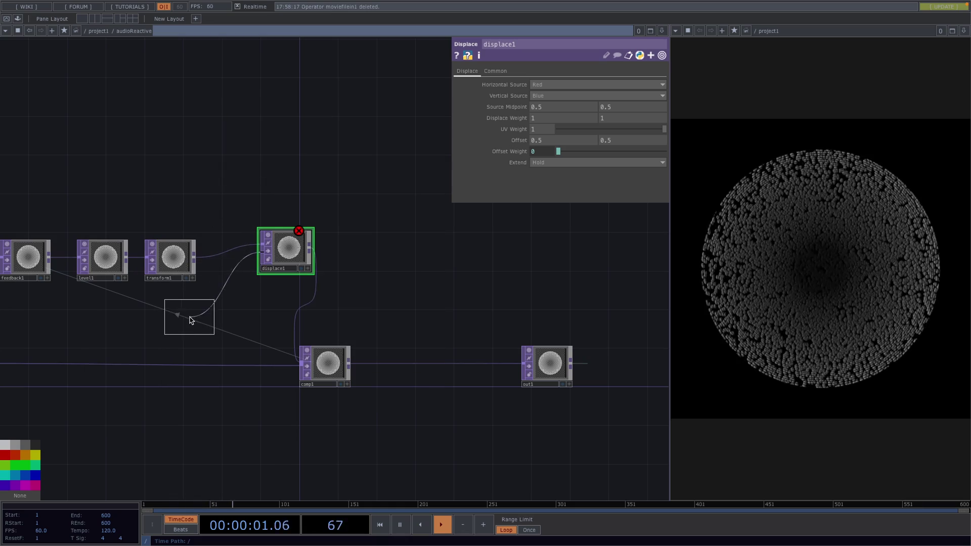
{"action": "left_click", "coordinate": [180, 317]}
Lower the Displace TOP's displace weight to 0.013 on both axes
{"action": "left_click", "coordinate": [286, 247]}
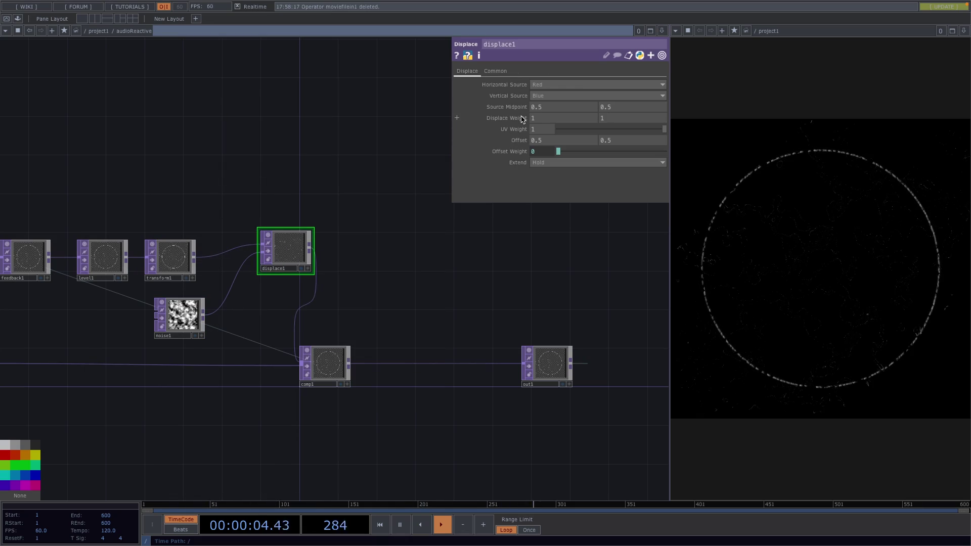
{"action": "middle_click_drag", "start_coordinate": [522, 119], "coordinate": [519, 98]}
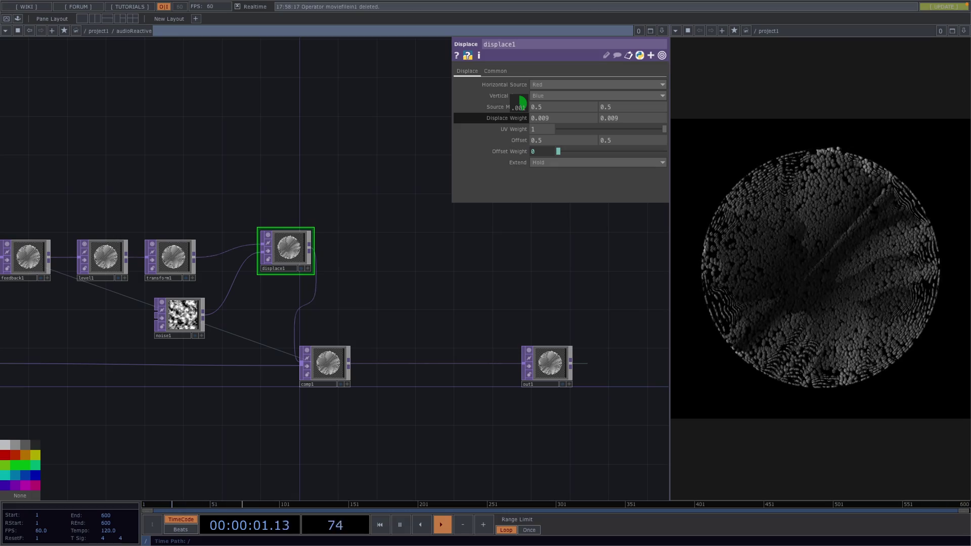
{"action": "middle_click_drag", "start_coordinate": [519, 104], "coordinate": [520, 104]}
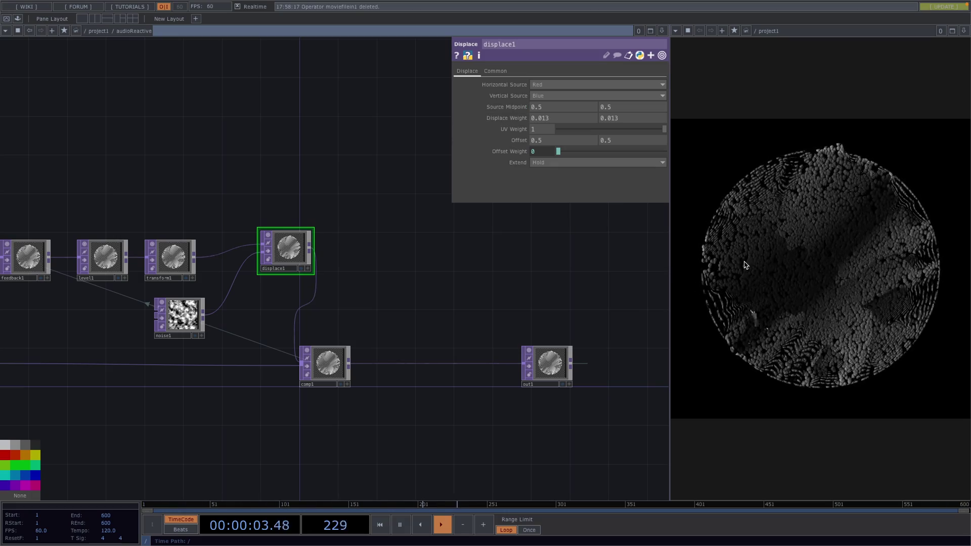
Turn off Monochrome on the Noise TOP so it outputs colour noise
{"action": "left_click", "coordinate": [187, 312]}
{"action": "left_click", "coordinate": [540, 201]}
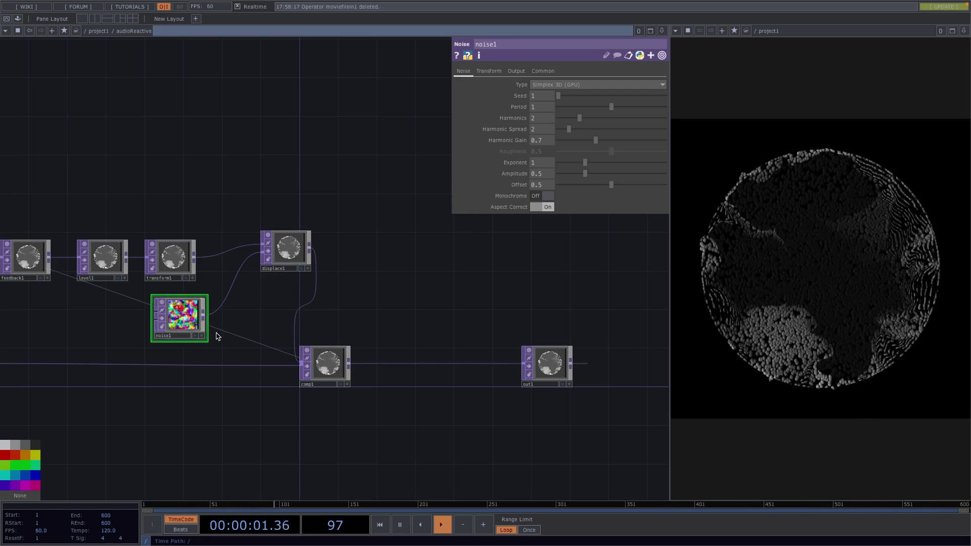
Pulse the Feedback TOP's reset to restart the feedback trail
{"action": "scroll", "coordinate": [255, 332], "scroll_direction": "left", "scroll_amount": 5}
{"action": "left_click", "coordinate": [109, 265]}
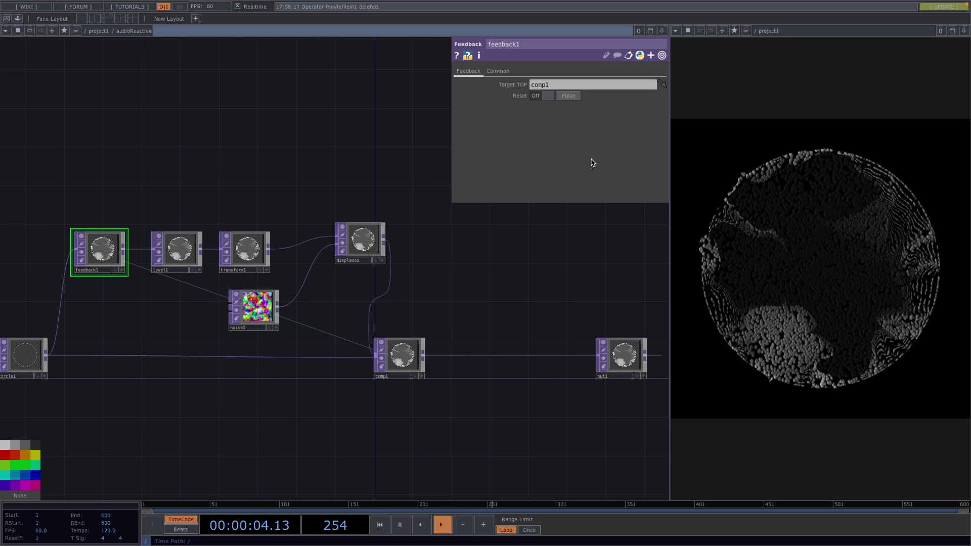
{"action": "left_click", "coordinate": [567, 96]}
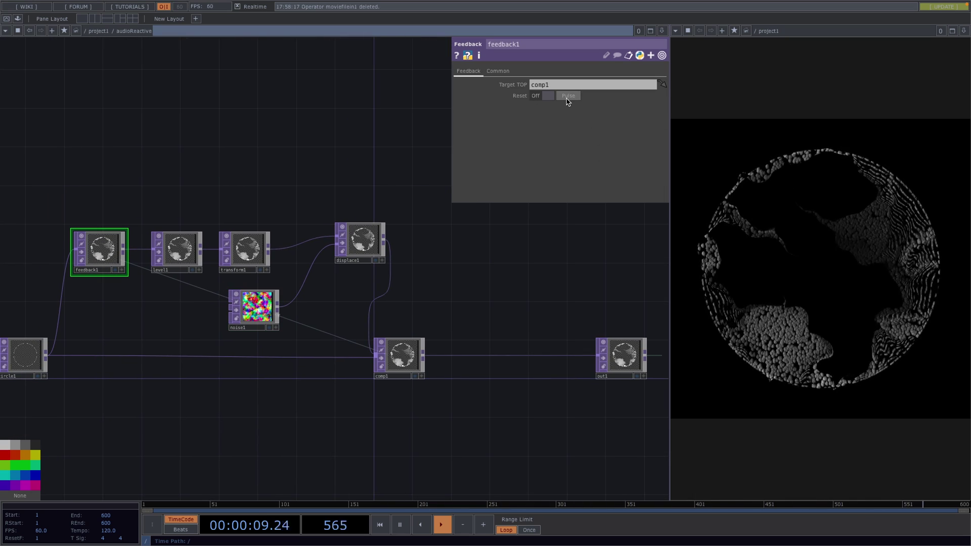
{"action": "left_click", "coordinate": [352, 236]}
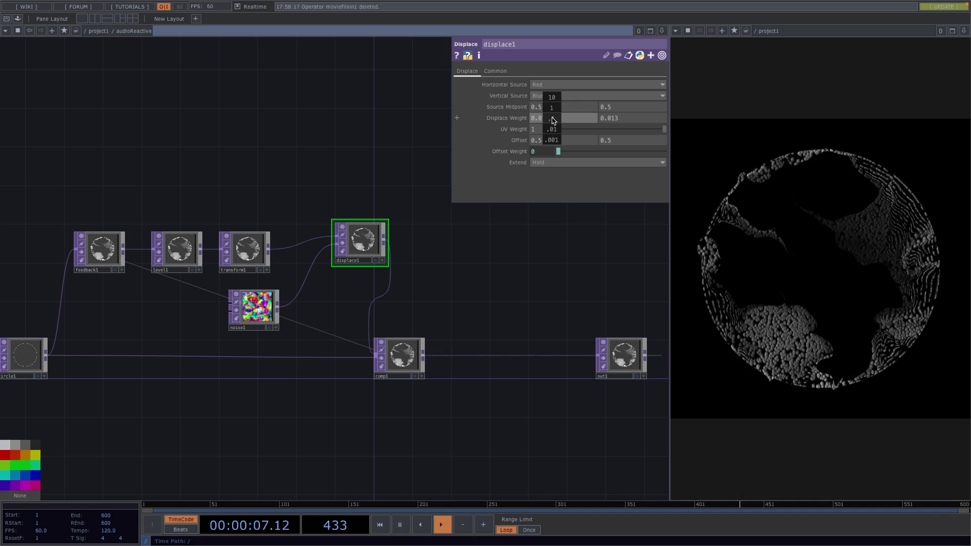
{"action": "mouse_move", "coordinate": [552, 120]}
{"action": "middle_mouse_down"}
{"action": "mouse_move", "coordinate": [577, 120]}
{"action": "mouse_move", "coordinate": [553, 120]}
{"action": "middle_mouse_up"}
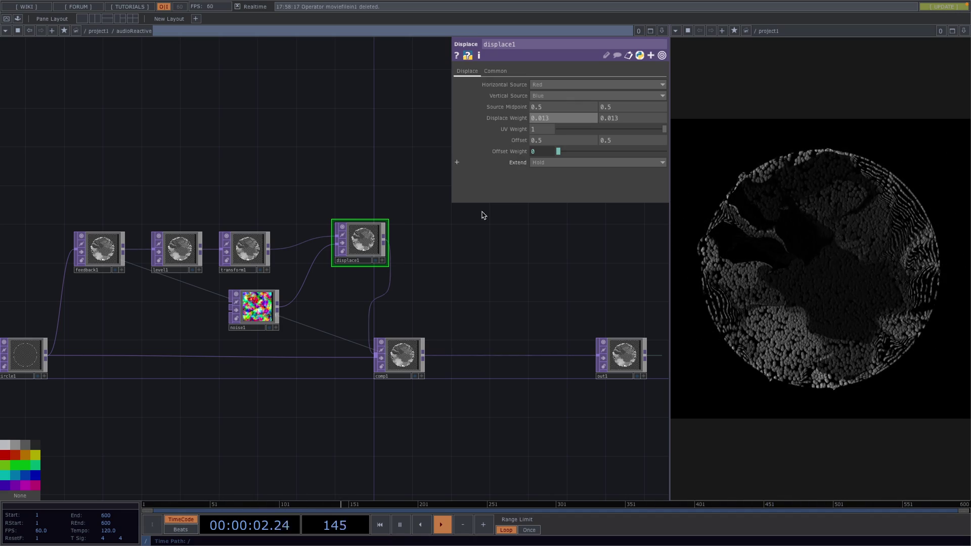
Add an Audio File In CHOP in the empty area below the circle feedback network
{"action": "scroll", "coordinate": [420, 359], "scroll_direction": "down", "scroll_amount": 5}
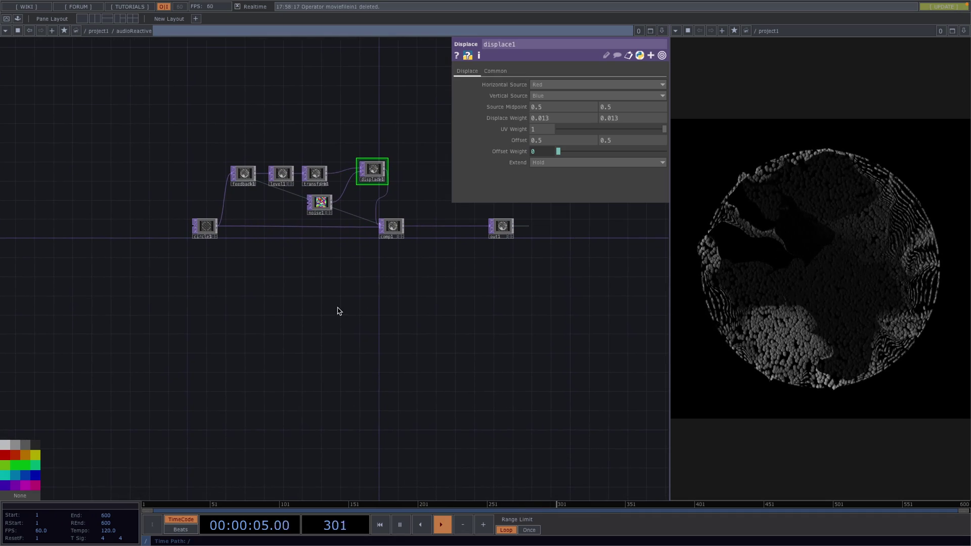
{"action": "key", "text": "Tab"}
{"action": "left_click", "coordinate": [233, 184]}
{"action": "type", "text": "au"}
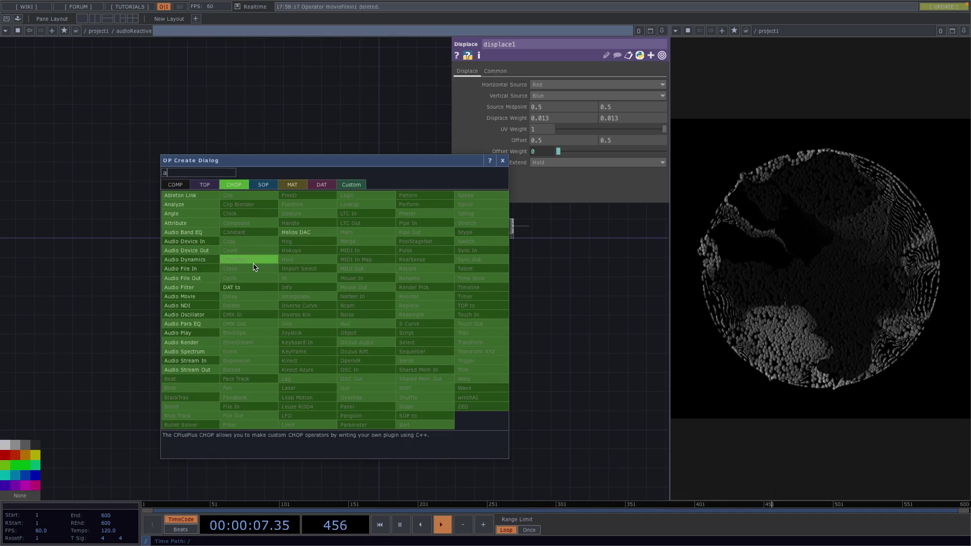
{"action": "left_click", "coordinate": [188, 269]}
{"action": "left_click", "coordinate": [163, 323]}
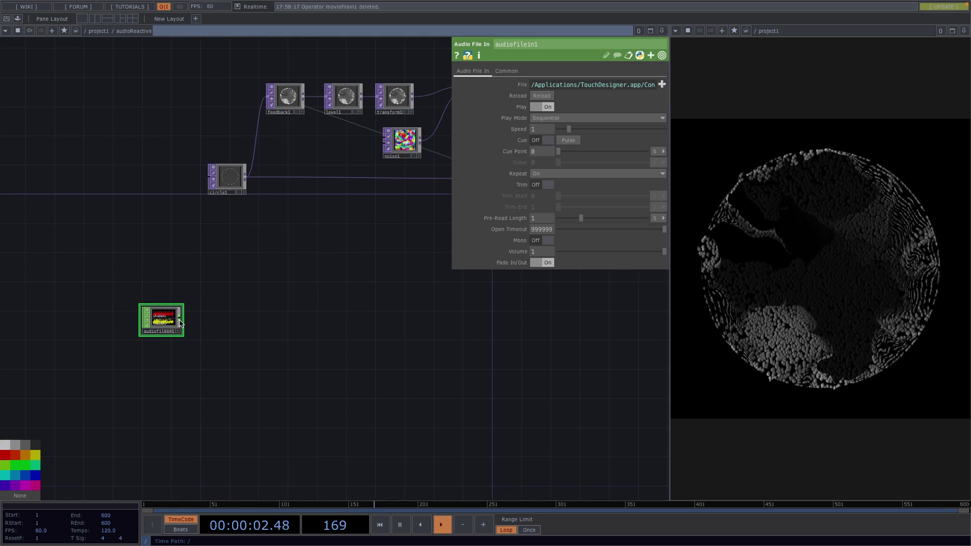
Add an Audio Device Out CHOP fed by the Audio File In CHOP so the sound plays
{"action": "right_click", "coordinate": [180, 321]}
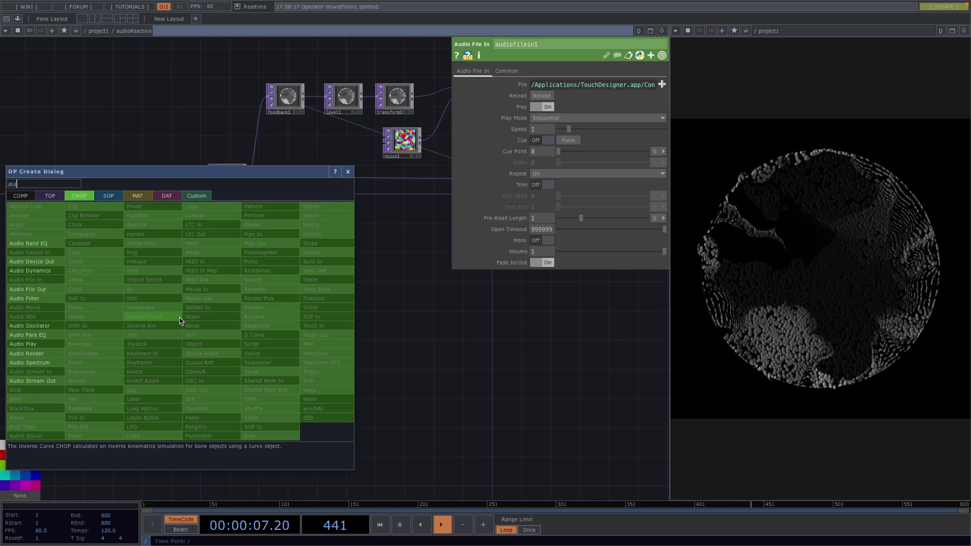
{"action": "left_click", "coordinate": [43, 260]}
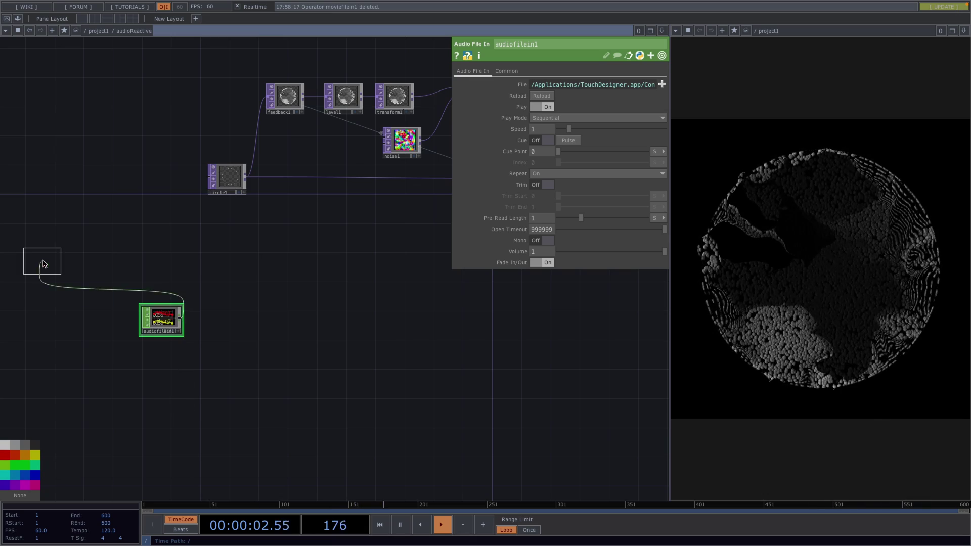
{"action": "left_click", "coordinate": [230, 381]}
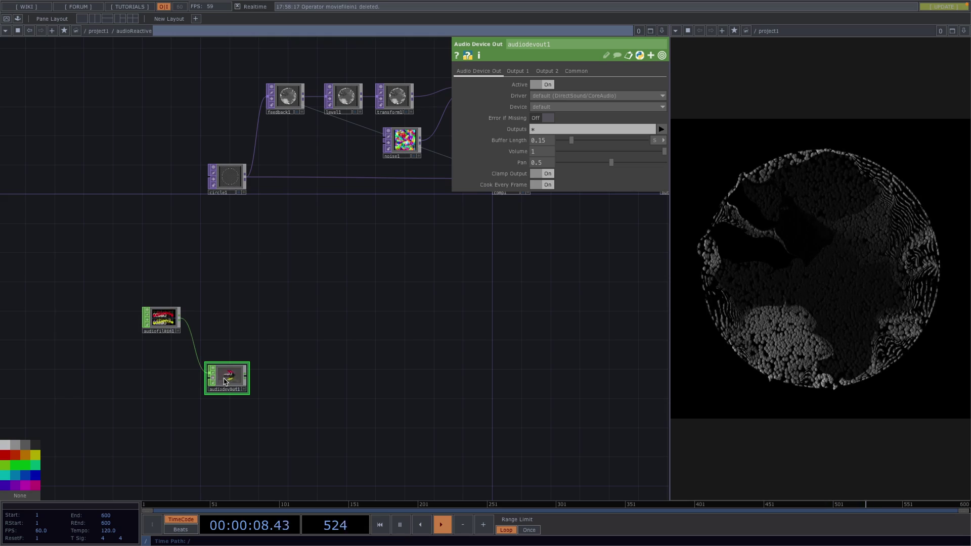
Place the audioAnalysis component from the Tools palette and connect the Audio File In CHOP to its input
{"action": "scroll", "coordinate": [225, 382], "scroll_direction": "up", "scroll_amount": 2}
{"action": "right_click", "coordinate": [166, 309]}
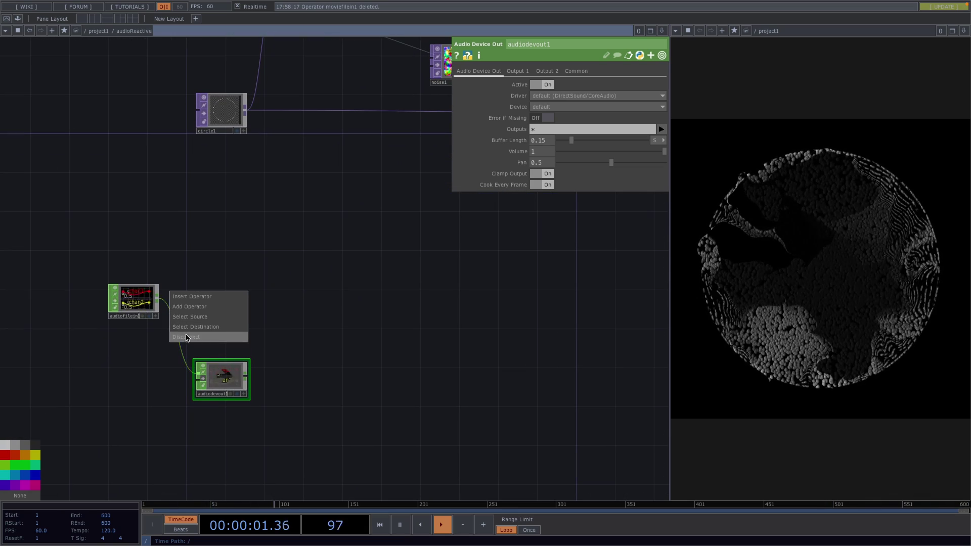
{"action": "left_click", "coordinate": [17, 20]}
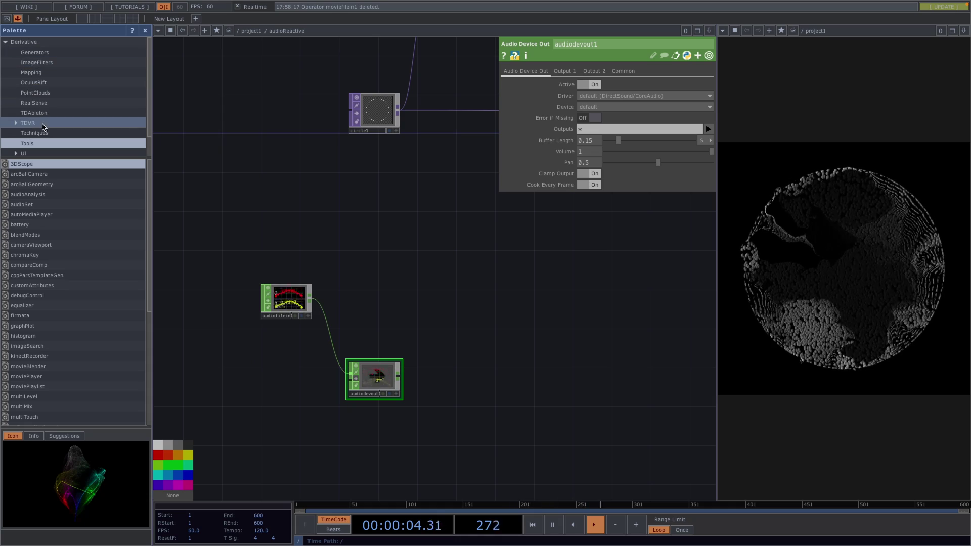
{"action": "left_click_drag", "start_coordinate": [33, 198], "coordinate": [359, 244]}
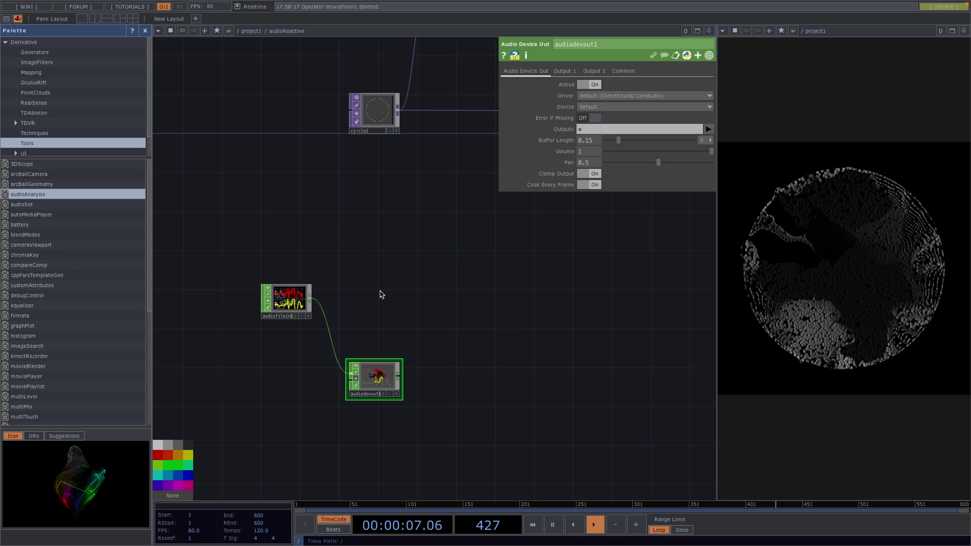
{"action": "mouse_move", "coordinate": [381, 294]}
{"action": "left_mouse_down"}
{"action": "mouse_move", "coordinate": [409, 277]}
{"action": "mouse_move", "coordinate": [397, 299]}
{"action": "left_mouse_up"}
{"action": "left_click", "coordinate": [146, 30]}
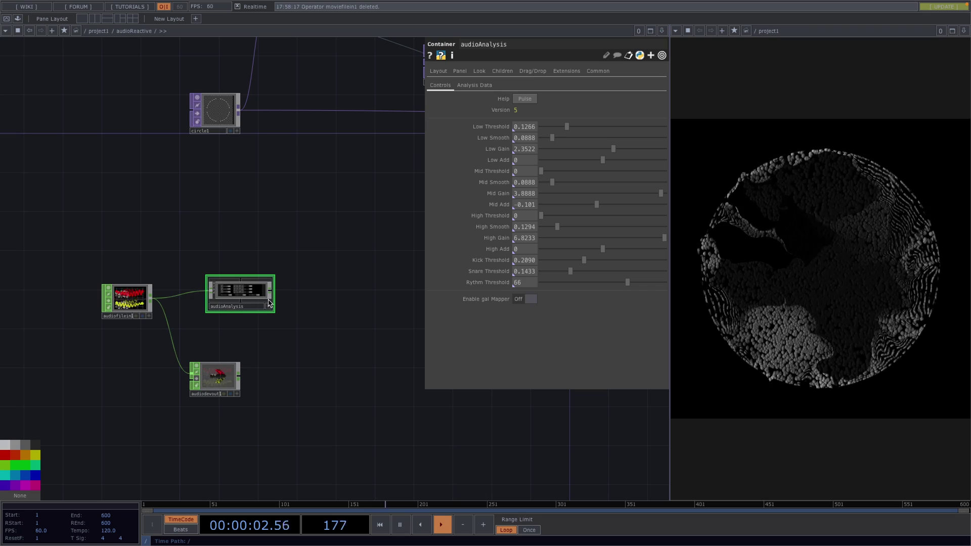
Add a Null CHOP to the output of the audioAnalysis component
{"action": "key", "text": "Tab"}
{"action": "left_click", "coordinate": [282, 312]}
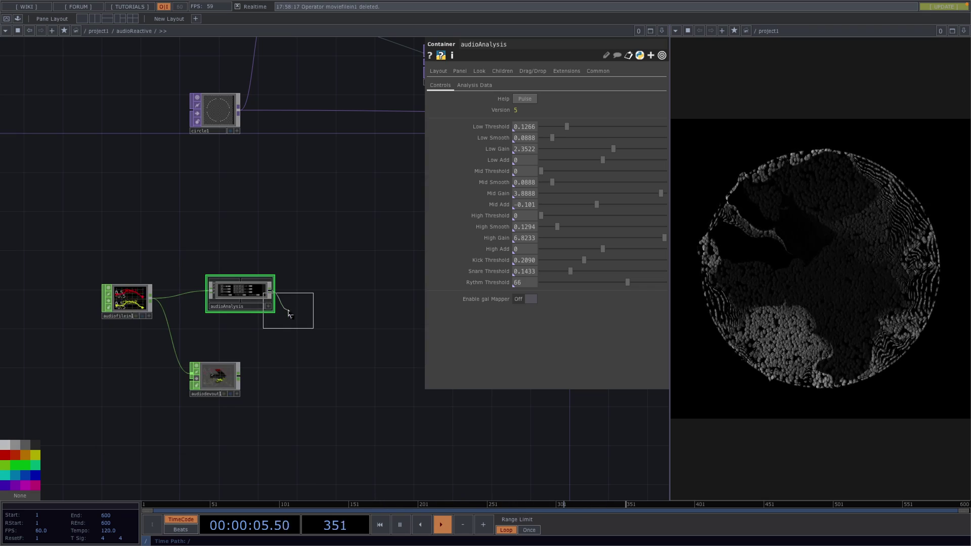
{"action": "left_click", "coordinate": [376, 303]}
{"action": "left_click", "coordinate": [261, 294]}
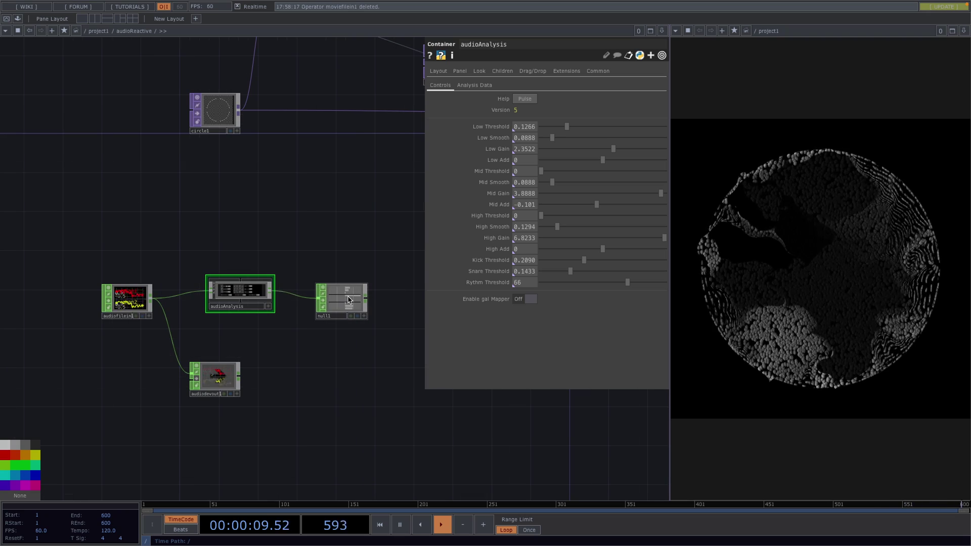
Add a Select CHOP after the Null CHOP that receives the audio analysis channels
{"action": "scroll", "coordinate": [372, 299], "scroll_direction": "up", "scroll_amount": 5}
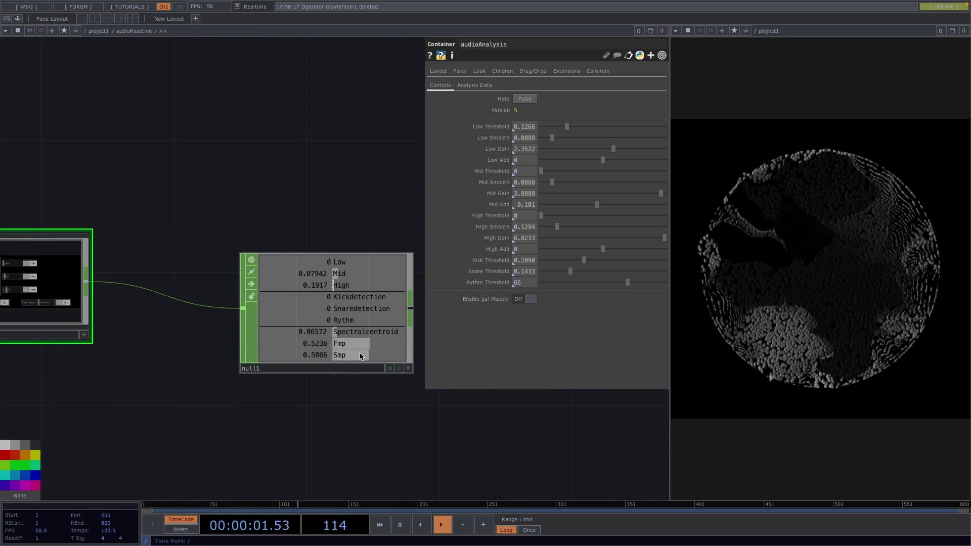
{"action": "left_click_drag", "start_coordinate": [408, 416], "coordinate": [252, 390]}
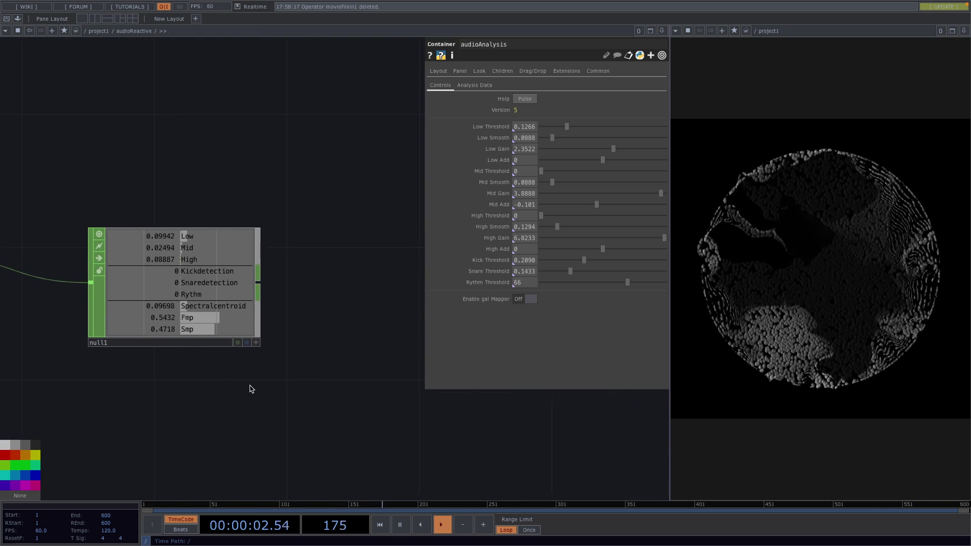
{"action": "right_click", "coordinate": [252, 287]}
{"action": "type", "text": "sele"}
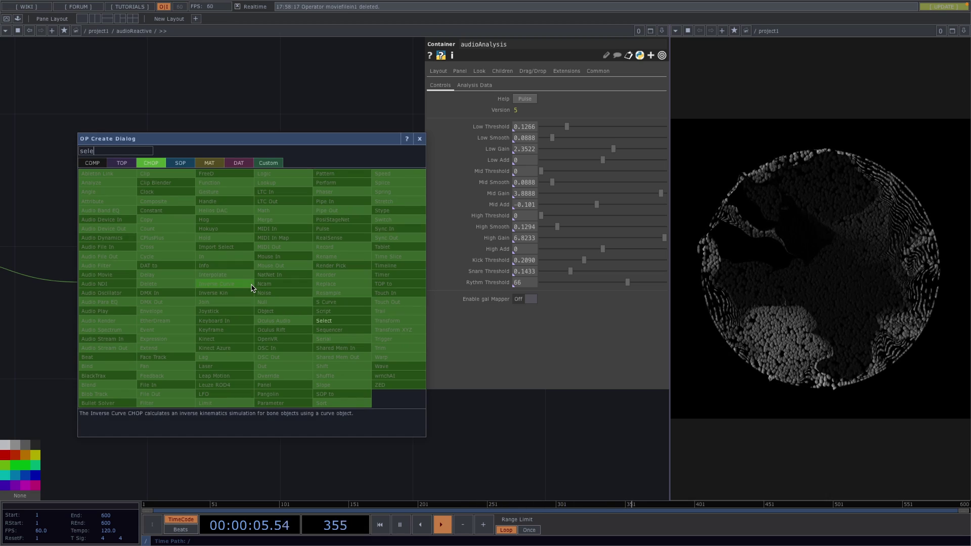
{"action": "left_click", "coordinate": [327, 321]}
{"action": "left_click", "coordinate": [360, 290]}
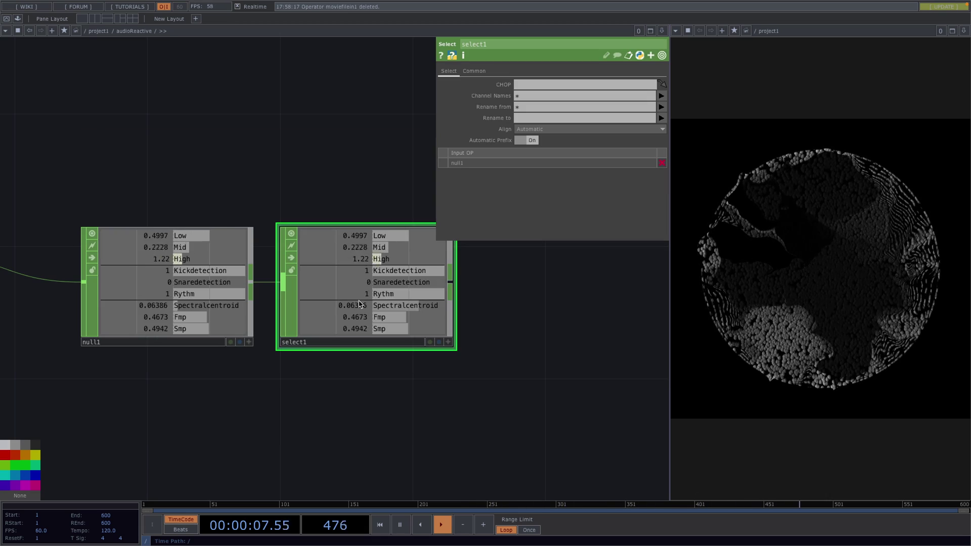
Set the Select CHOP's channel names to Kickdetection
{"action": "scroll", "coordinate": [320, 340], "scroll_direction": "down", "scroll_amount": 5}
{"action": "left_click", "coordinate": [661, 96]}
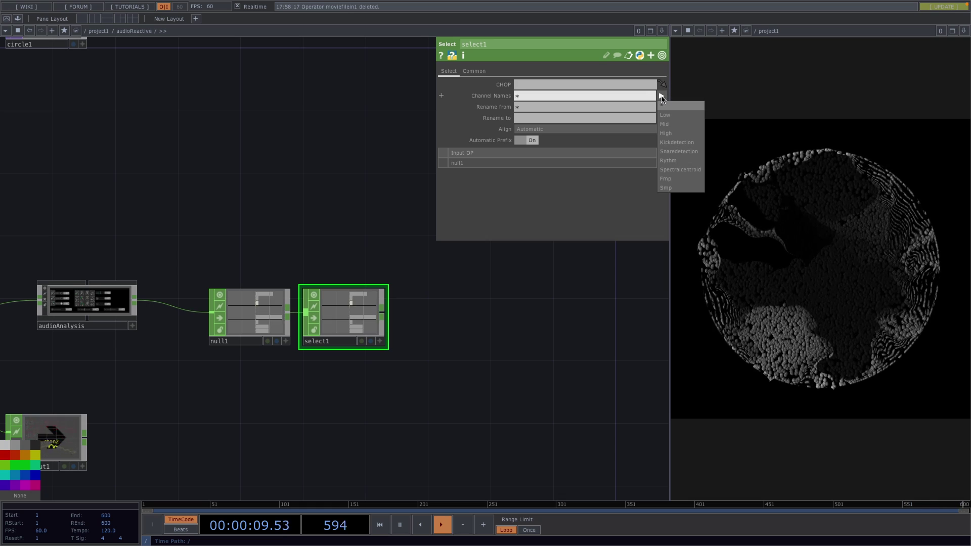
{"action": "left_click", "coordinate": [676, 142]}
Add a Null CHOP to the Select CHOP's output, leaving a wide gap between them
{"action": "left_click_drag", "start_coordinate": [348, 325], "coordinate": [172, 370]}
{"action": "right_click", "coordinate": [154, 349]}
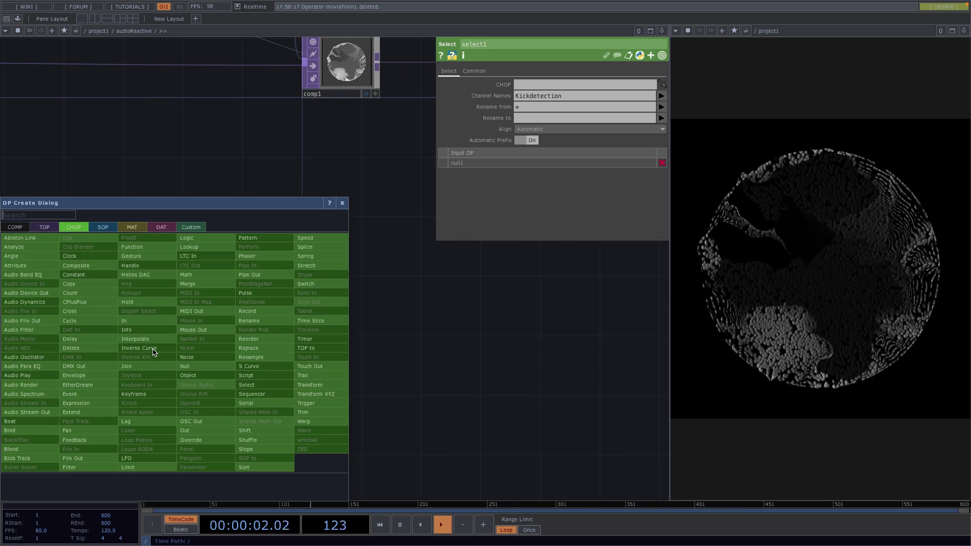
{"action": "left_click", "coordinate": [197, 365]}
{"action": "left_click", "coordinate": [440, 359]}
{"action": "scroll", "coordinate": [491, 406], "scroll_direction": "down", "scroll_amount": 2}
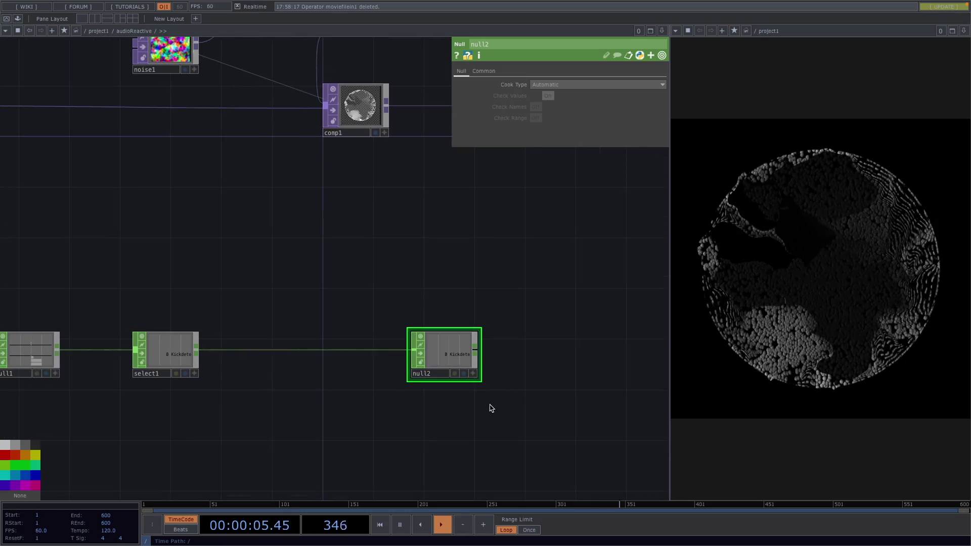
Move the whole audio analysis operator chain, from the audio file input to the last Null, sideways beneath the feedback network
{"action": "left_click_drag", "start_coordinate": [490, 406], "coordinate": [442, 325]}
{"action": "scroll", "coordinate": [354, 400], "scroll_direction": "down", "scroll_amount": 2}
{"action": "scroll", "coordinate": [273, 376], "scroll_direction": "down", "scroll_amount": 2}
{"action": "scroll", "coordinate": [443, 325], "scroll_direction": "down", "scroll_amount": 1}
{"action": "left_click_drag", "start_coordinate": [129, 324], "coordinate": [565, 411]}
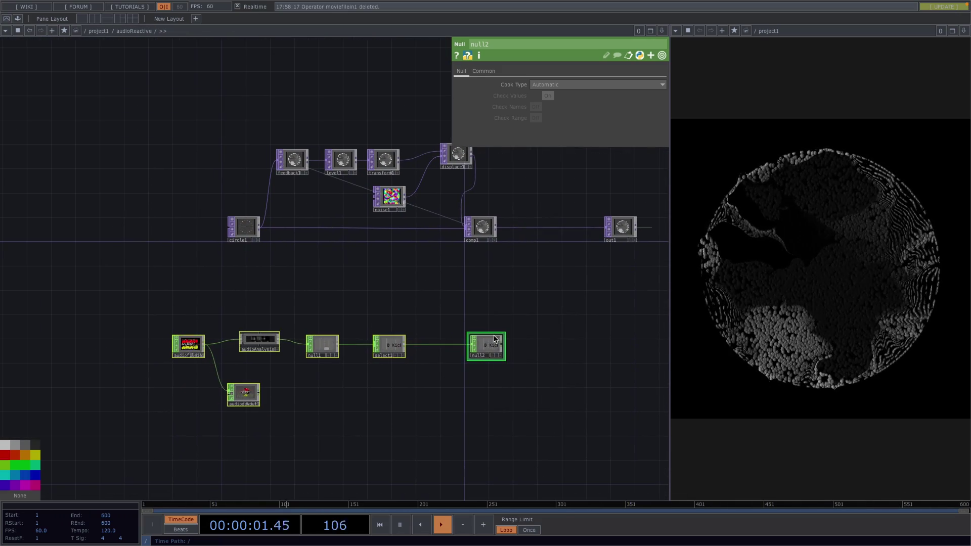
{"action": "left_click_drag", "start_coordinate": [480, 348], "coordinate": [377, 335]}
{"action": "left_click", "coordinate": [283, 332]}
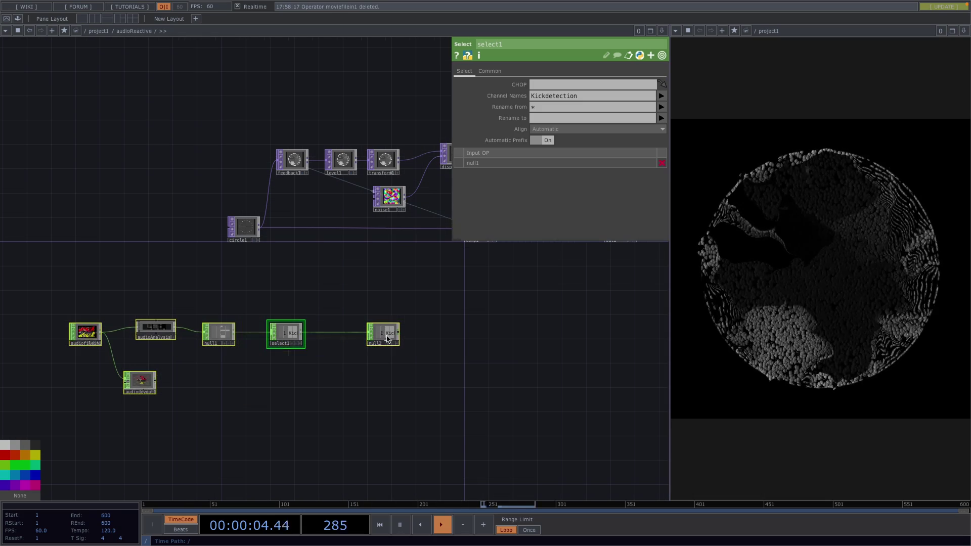
Export the Kickdetection channel from the final Null CHOP to the Feedback TOP's Reset Pulse parameter
{"action": "scroll", "coordinate": [372, 373], "scroll_direction": "up", "scroll_amount": 2}
{"action": "left_click_drag", "start_coordinate": [396, 254], "coordinate": [253, 358]}
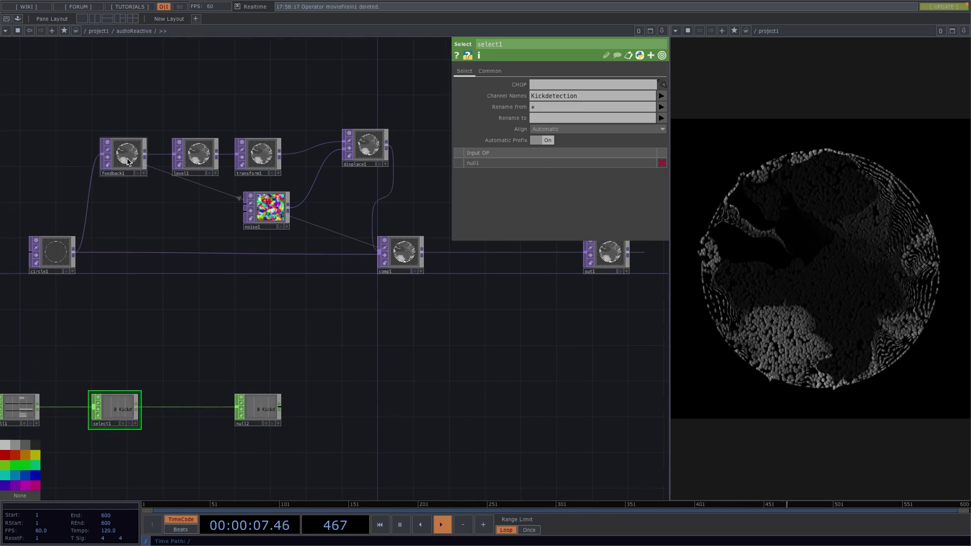
{"action": "left_click", "coordinate": [123, 156]}
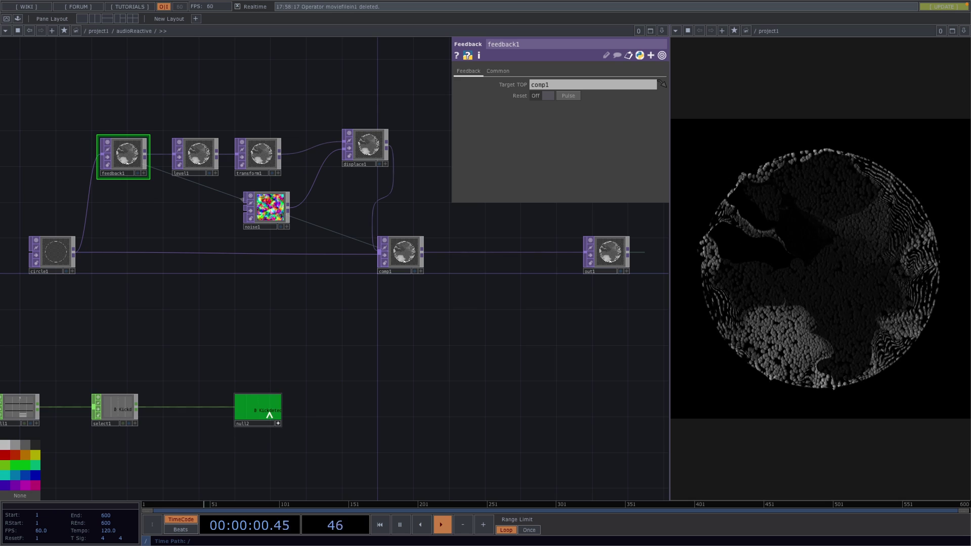
{"action": "left_click_drag", "start_coordinate": [269, 414], "coordinate": [512, 205]}
{"action": "left_click_drag", "start_coordinate": [565, 97], "coordinate": [565, 97]}
{"action": "left_click", "coordinate": [560, 115]}
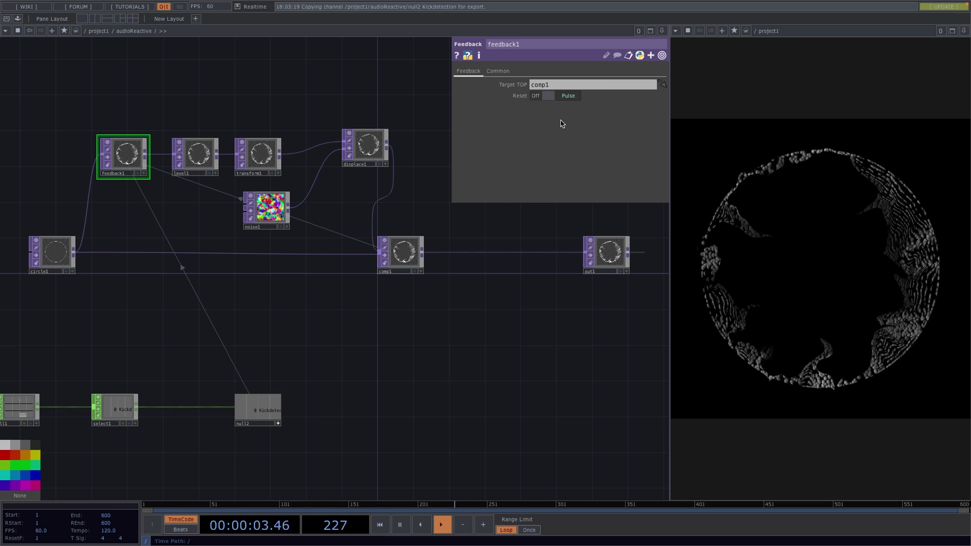
Set the audioAnalysis component's Low Smooth to 0.048
{"action": "scroll", "coordinate": [351, 431], "scroll_direction": "left", "scroll_amount": 8}
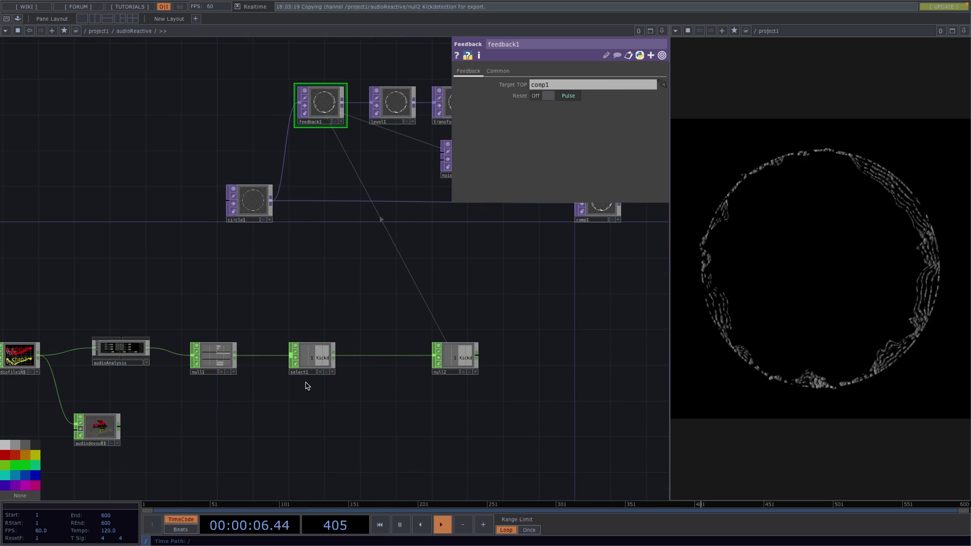
{"action": "left_click", "coordinate": [121, 348]}
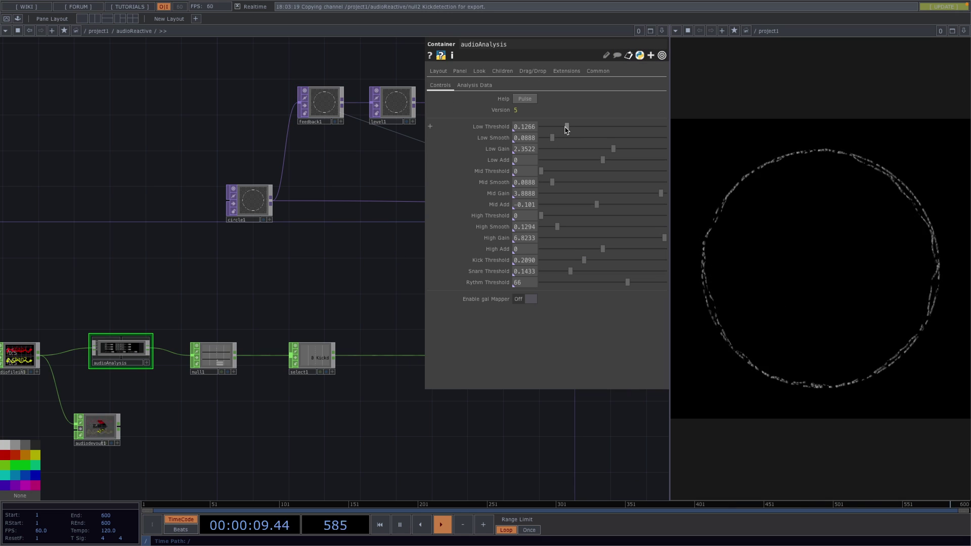
{"action": "left_click_drag", "start_coordinate": [549, 138], "coordinate": [547, 138]}
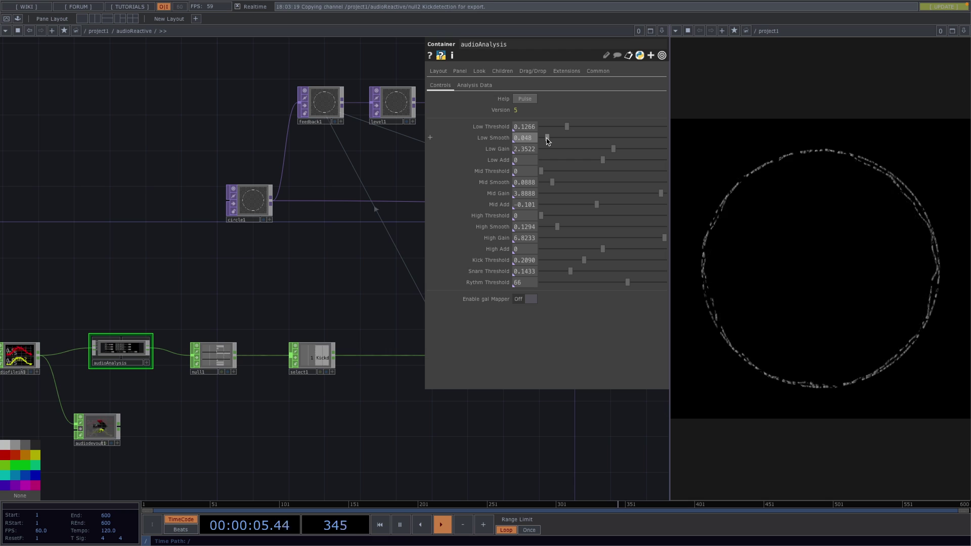
Move the final Null CHOP farther along and insert a Count CHOP between it and the Select CHOP
{"action": "left_click_drag", "start_coordinate": [386, 400], "coordinate": [233, 398]}
{"action": "left_click_drag", "start_coordinate": [321, 363], "coordinate": [383, 357]}
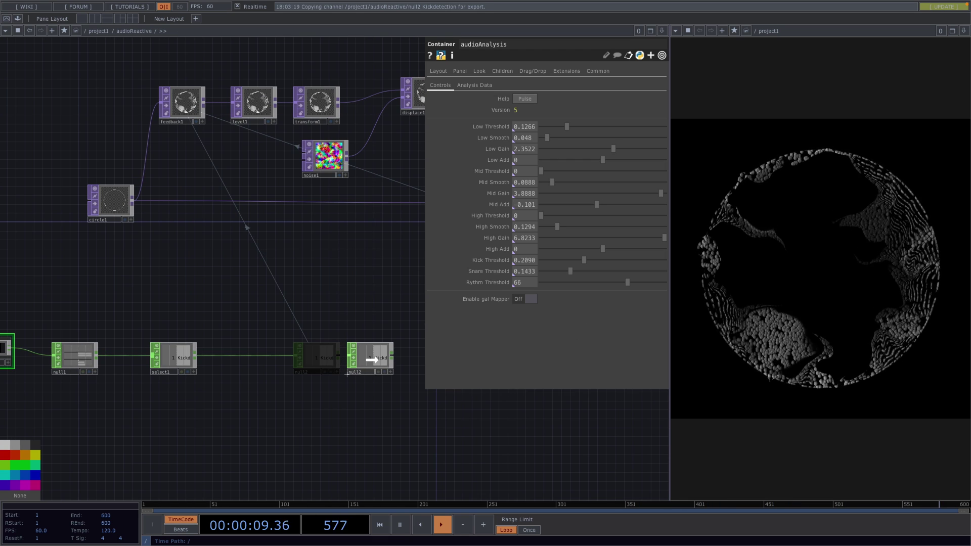
{"action": "right_click", "coordinate": [248, 357]}
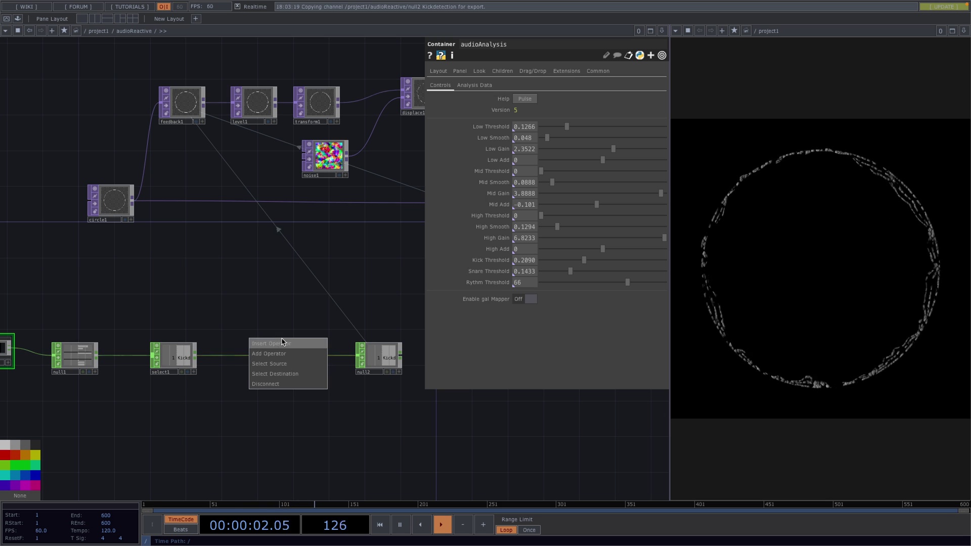
{"action": "left_click", "coordinate": [282, 345]}
{"action": "type", "text": "cou"}
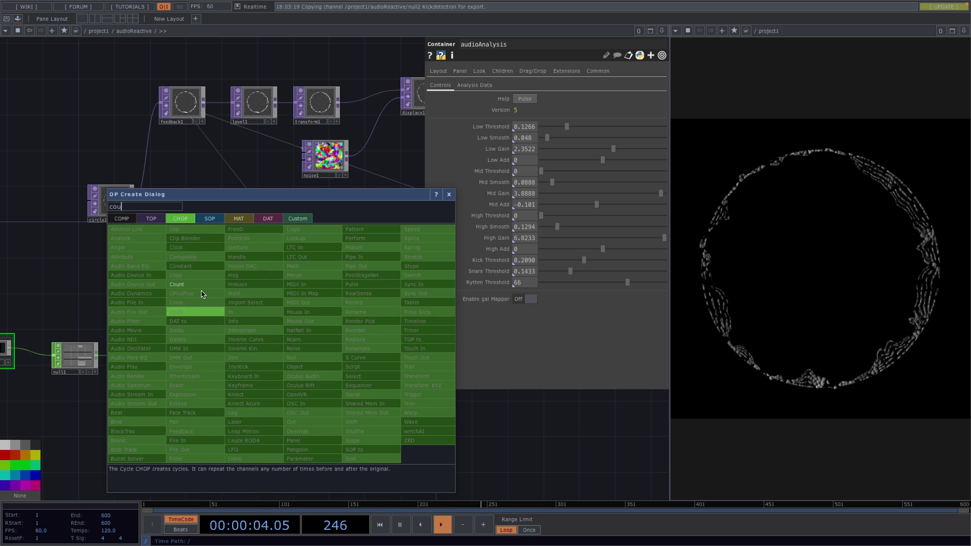
{"action": "left_click", "coordinate": [189, 284]}
{"action": "left_click", "coordinate": [244, 357]}
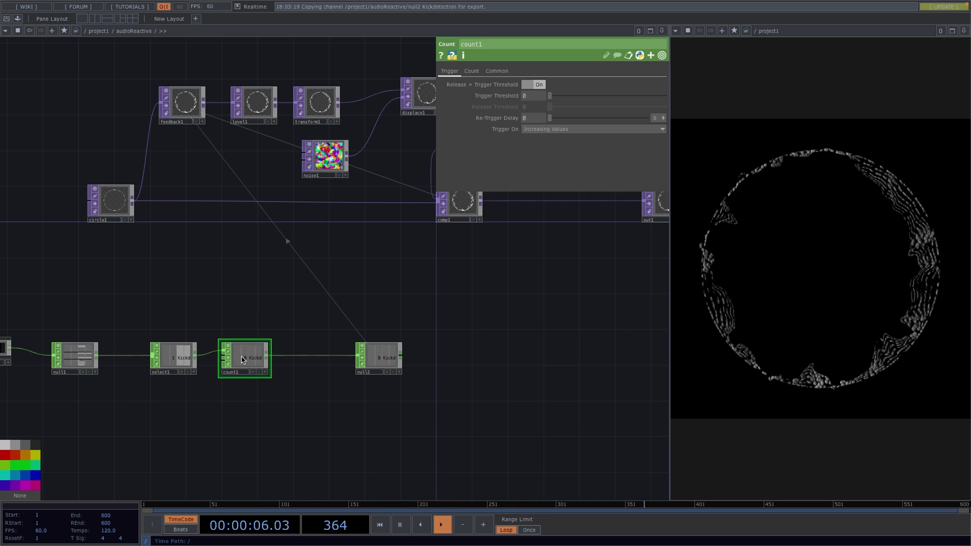
Set the Count CHOP's limit to Loop Min/Max with a maximum of 3, and reset its count
{"action": "left_click", "coordinate": [471, 72]}
{"action": "left_click", "coordinate": [549, 84]}
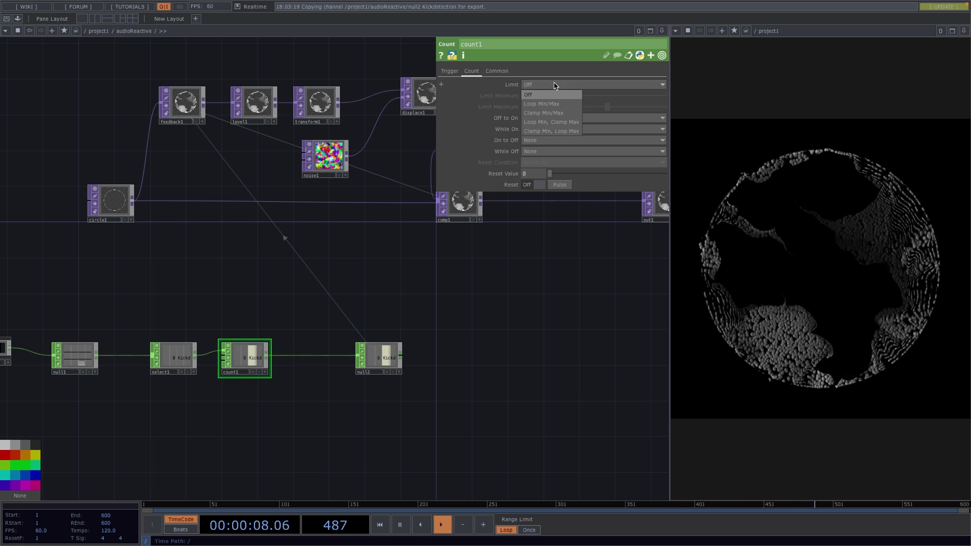
{"action": "left_click", "coordinate": [564, 104]}
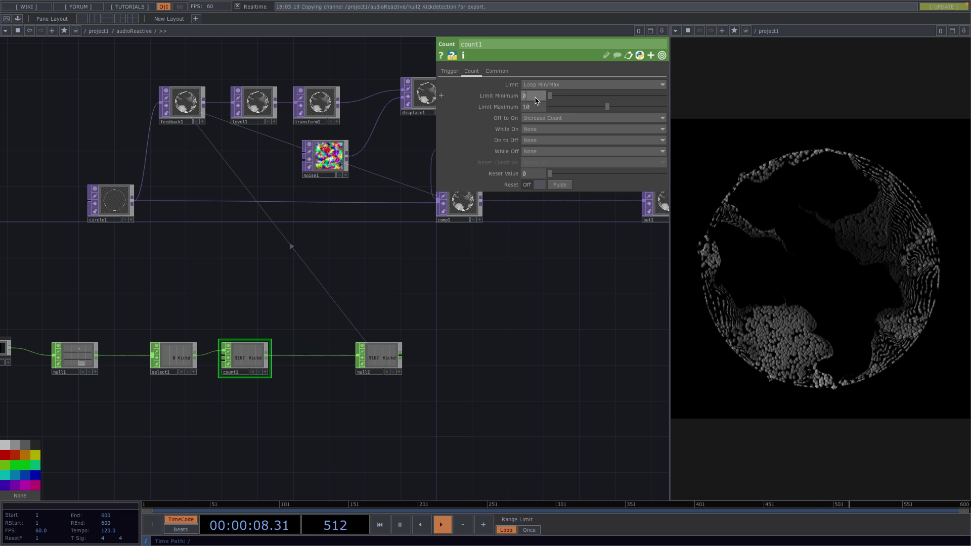
{"action": "left_click", "coordinate": [537, 106]}
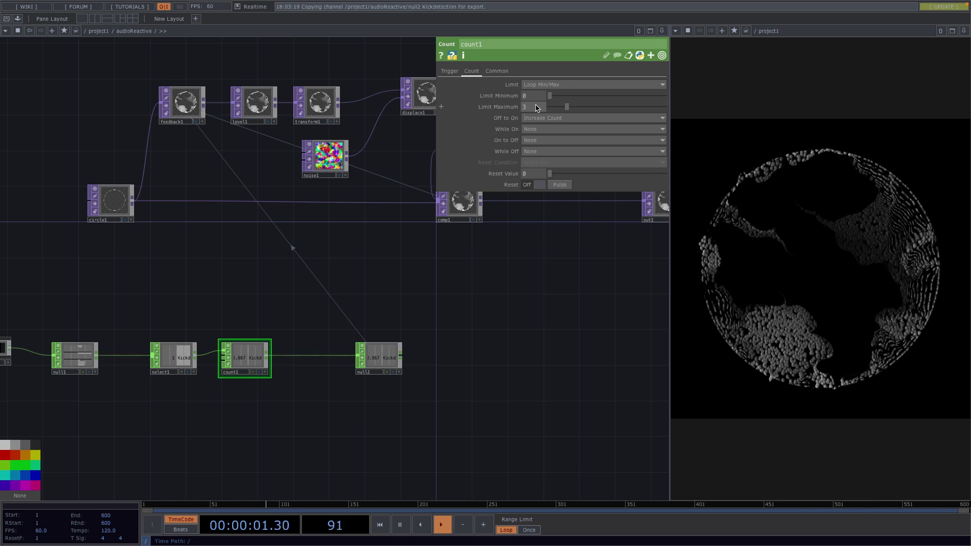
{"action": "type", "text": "3"}
{"action": "scroll", "coordinate": [235, 376], "scroll_direction": "up", "scroll_amount": 3}
{"action": "left_click", "coordinate": [557, 184]}
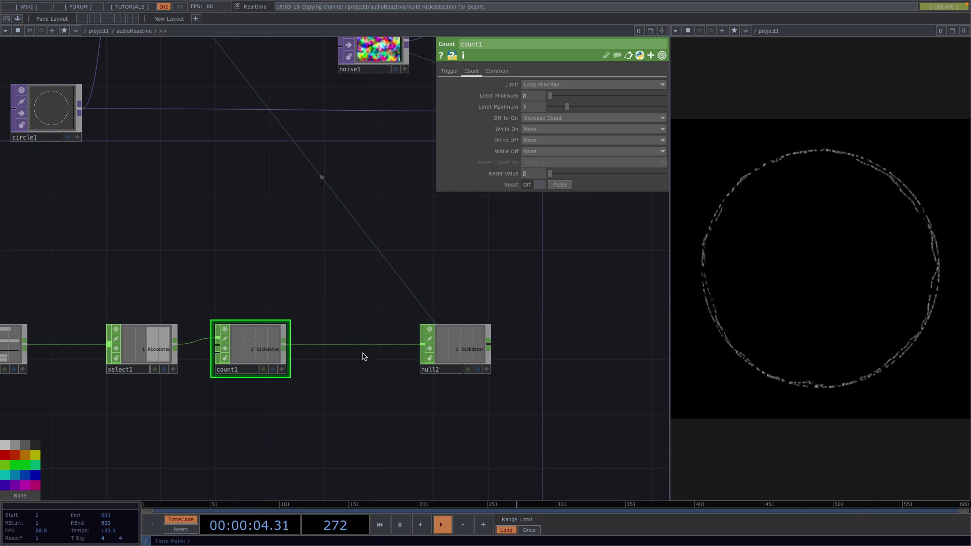
Move the final Null CHOP farther from the Count CHOP and show the Displace TOP's parameters
{"action": "left_click_drag", "start_coordinate": [468, 354], "coordinate": [550, 356]}
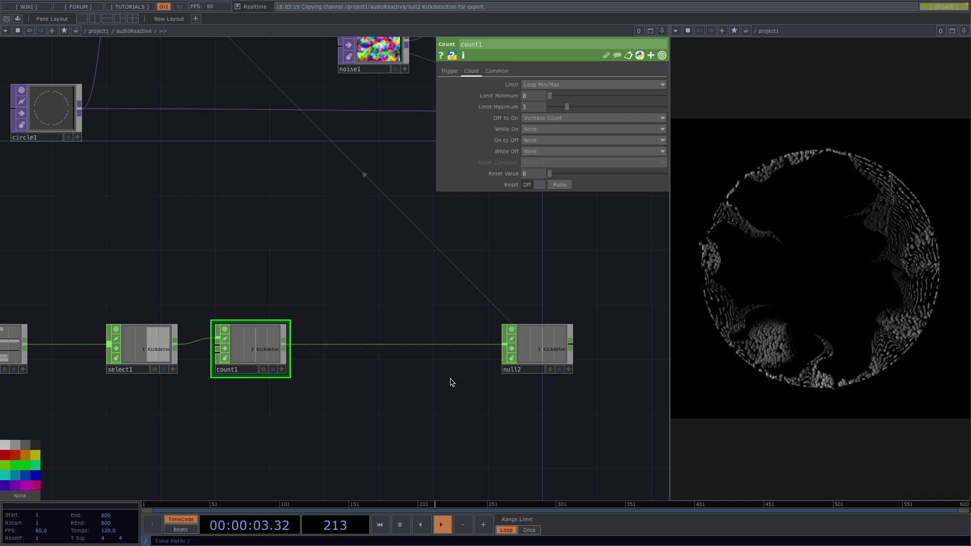
{"action": "scroll", "coordinate": [339, 394], "scroll_direction": "down", "scroll_amount": 1}
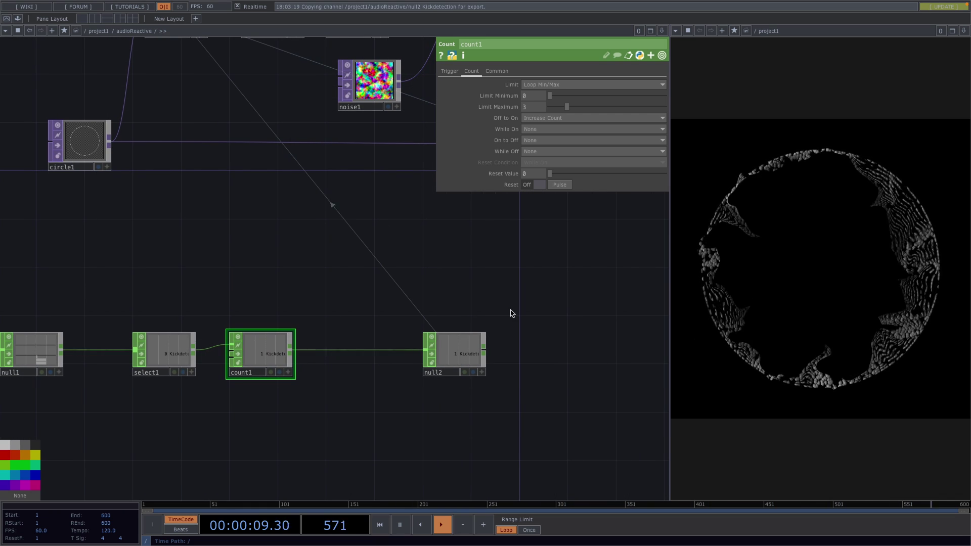
{"action": "key", "text": "h"}
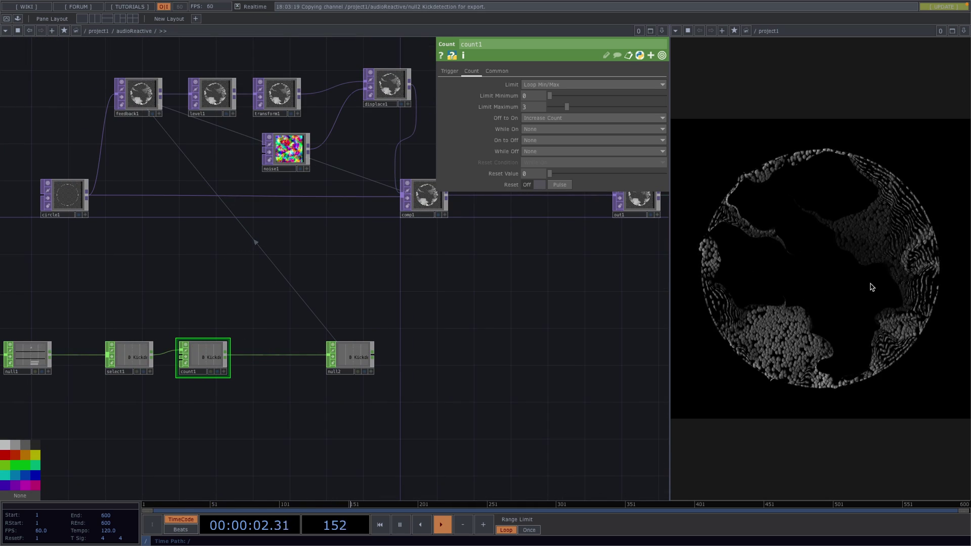
{"action": "left_click", "coordinate": [387, 87]}
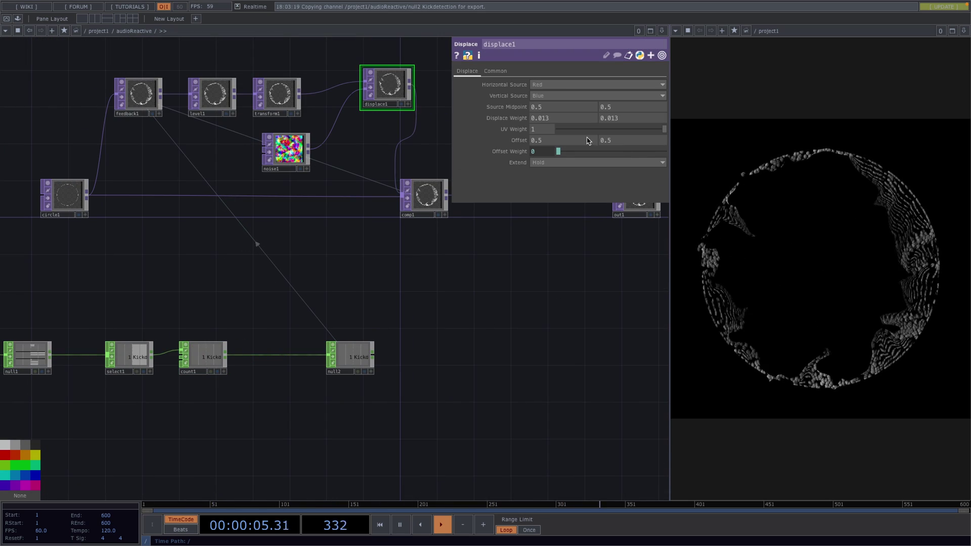
{"action": "scroll", "coordinate": [354, 359], "scroll_direction": "up", "scroll_amount": 2}
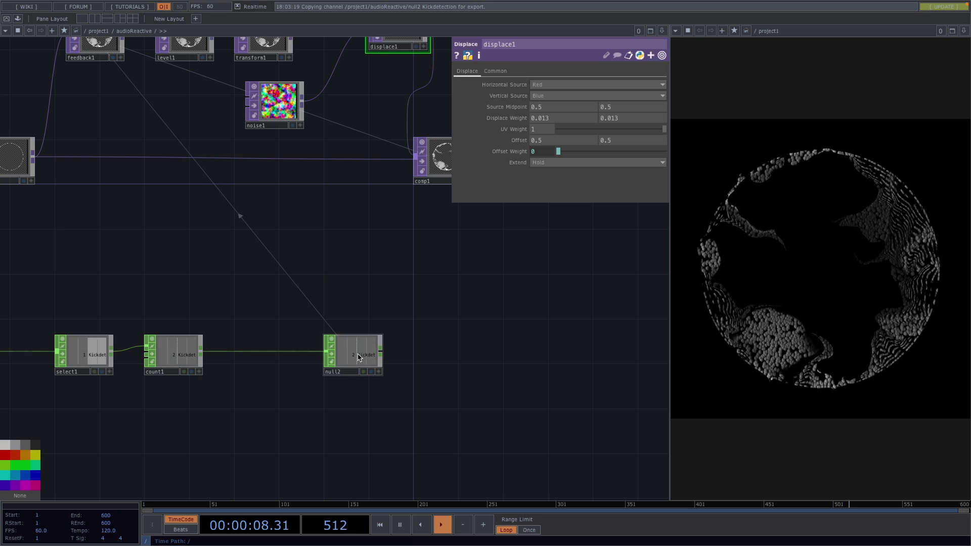
Widen the gap before the final Null CHOP and insert a Limit CHOP after the Count CHOP
{"action": "left_click_drag", "start_coordinate": [352, 356], "coordinate": [386, 357]}
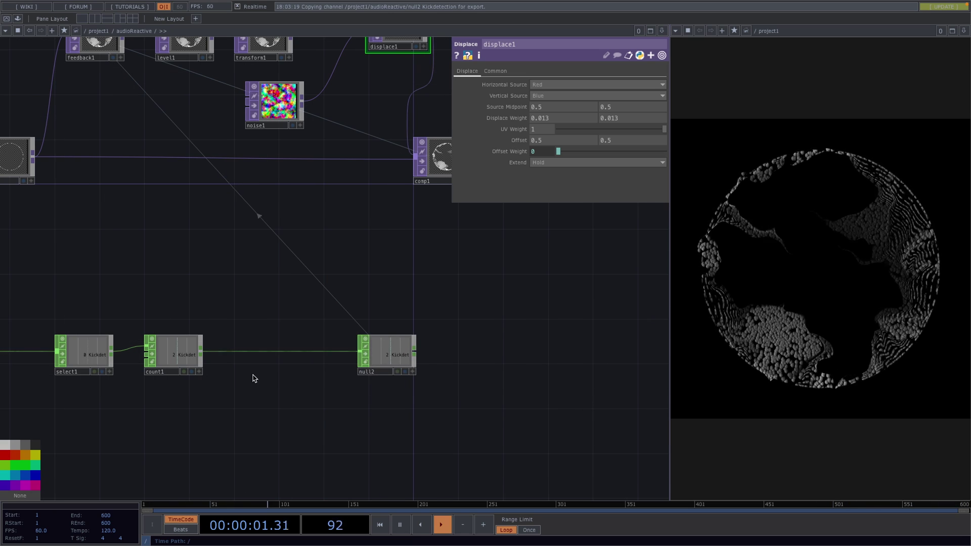
{"action": "scroll", "coordinate": [255, 364], "scroll_direction": "up", "scroll_amount": 1}
{"action": "right_click", "coordinate": [255, 351]}
{"action": "left_click", "coordinate": [270, 338]}
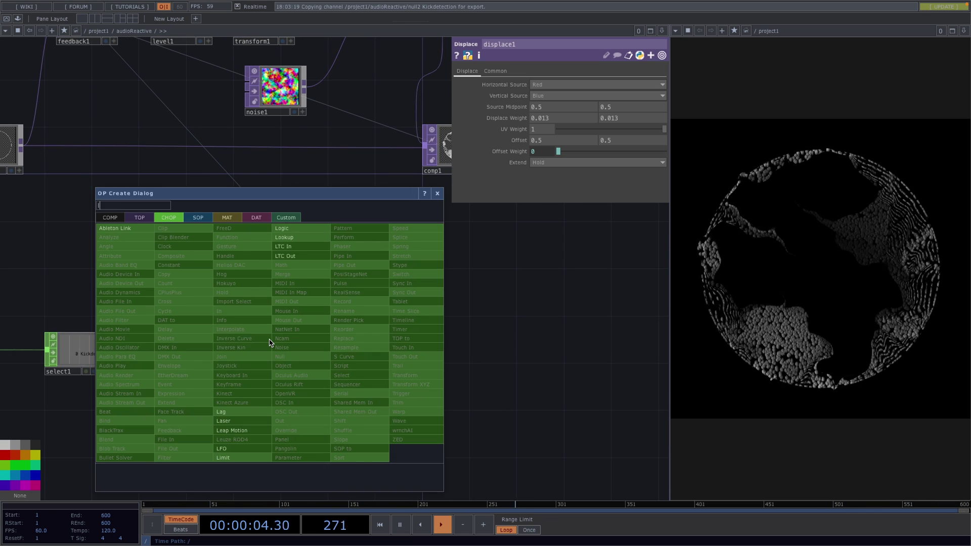
{"action": "left_click", "coordinate": [243, 458]}
{"action": "left_click", "coordinate": [264, 405]}
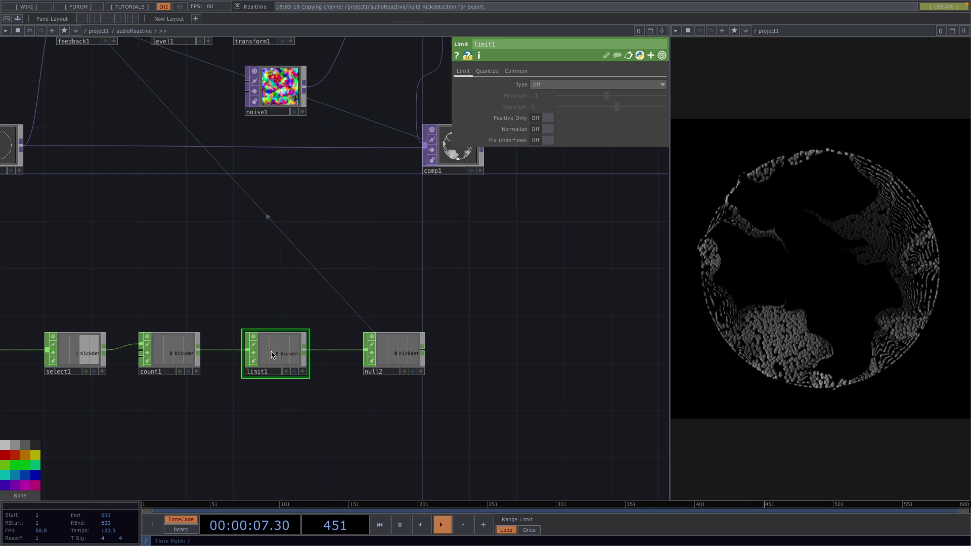
Set the Limit CHOP's type to Zigzag with a minimum of 0
{"action": "left_click", "coordinate": [550, 86]}
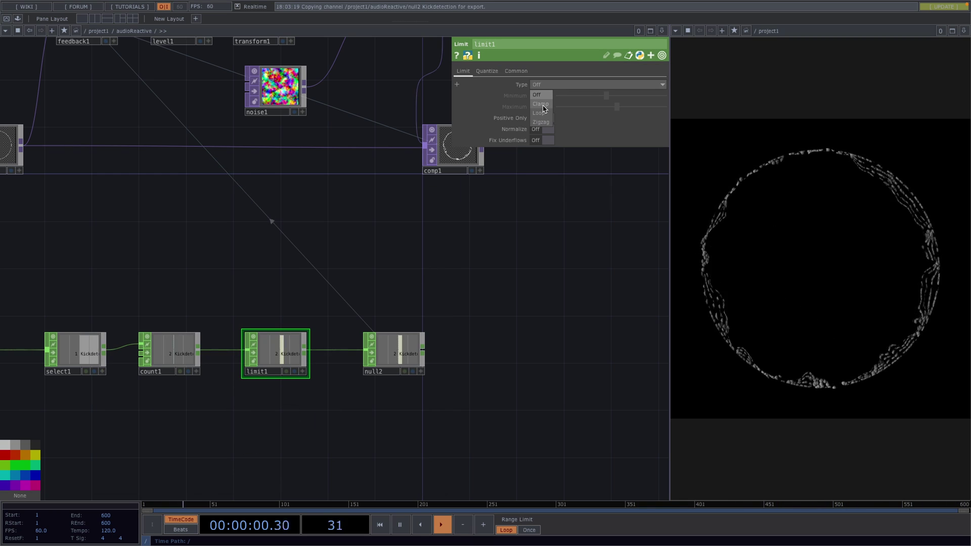
{"action": "left_click", "coordinate": [540, 123]}
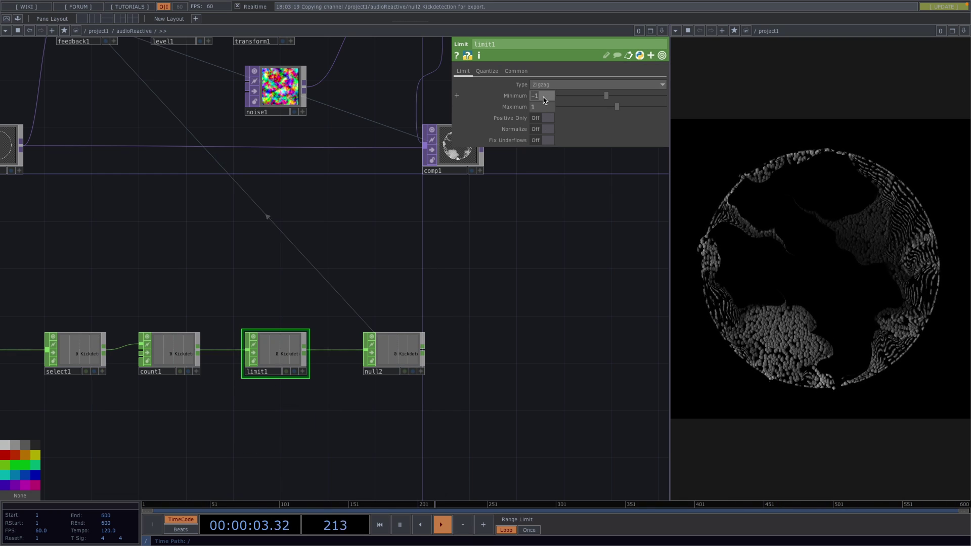
{"action": "left_click", "coordinate": [544, 96]}
{"action": "type", "text": "0"}
{"action": "key", "text": "Return"}
{"action": "scroll", "coordinate": [301, 365], "scroll_direction": "up", "scroll_amount": 2}
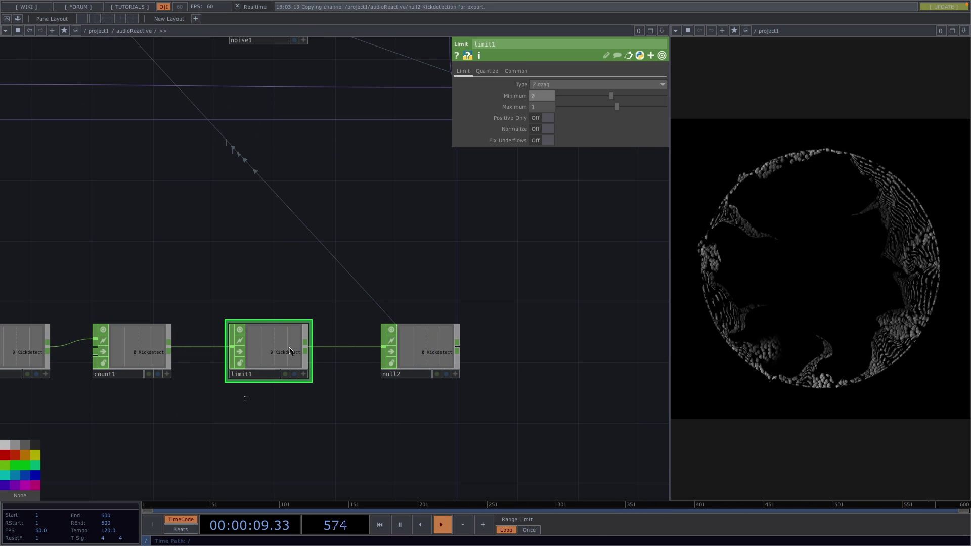
{"action": "scroll", "coordinate": [333, 342], "scroll_direction": "up", "scroll_amount": 1}
{"action": "scroll", "coordinate": [490, 342], "scroll_direction": "down", "scroll_amount": 2}
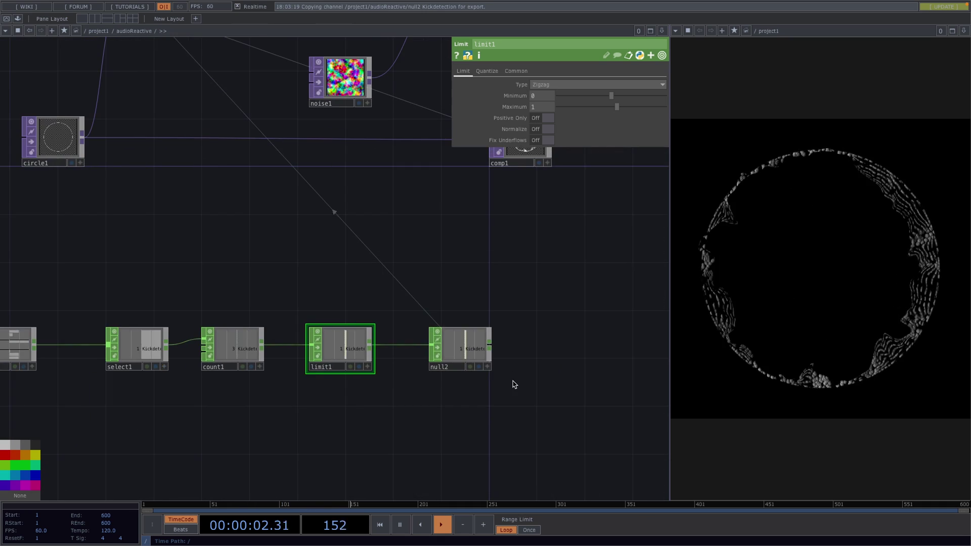
Add a CHOP Execute DAT connected to the output of the final Null CHOP
{"action": "left_click_drag", "start_coordinate": [514, 386], "coordinate": [238, 386]}
{"action": "right_click", "coordinate": [221, 357]}
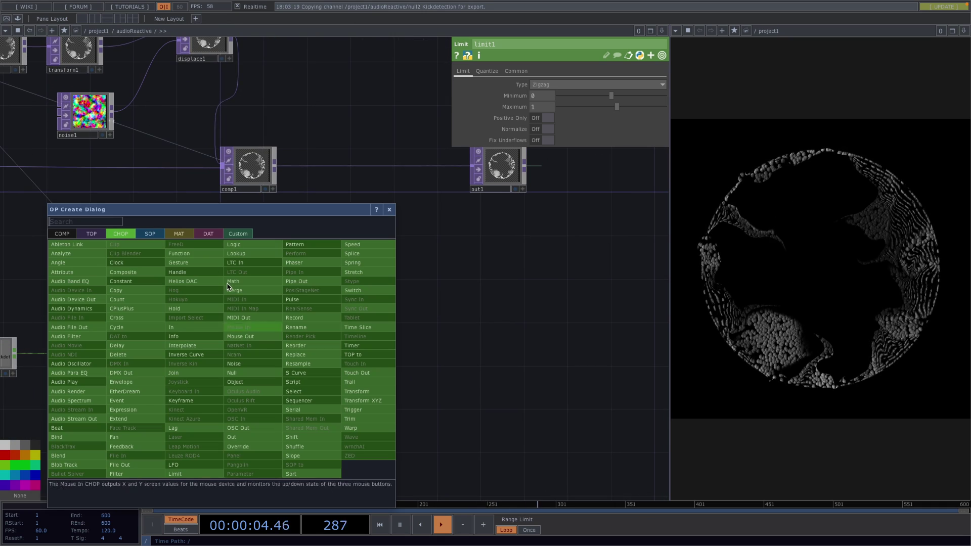
{"action": "left_click", "coordinate": [207, 234]}
{"action": "type", "text": "e"}
{"action": "left_click", "coordinate": [89, 244]}
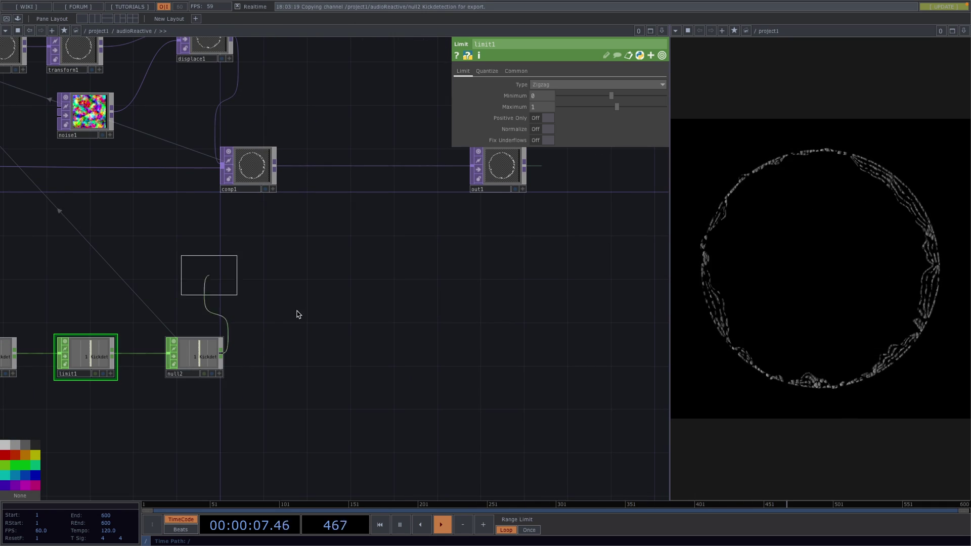
{"action": "left_click", "coordinate": [321, 354]}
Split the preview pane top/bottom, make the lower half a Textport and DATs pane, and widen both panes
{"action": "left_click", "coordinate": [963, 31]}
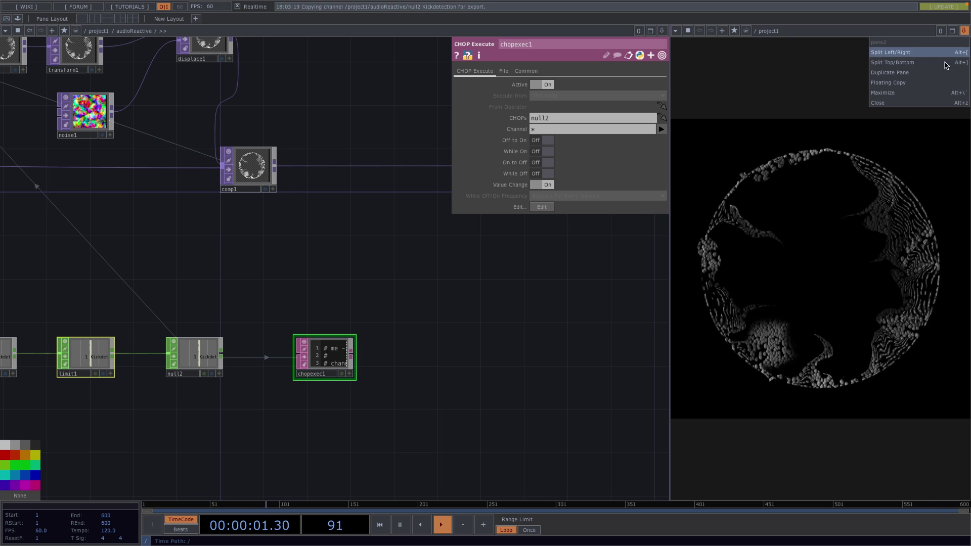
{"action": "left_click", "coordinate": [928, 63]}
{"action": "left_click", "coordinate": [675, 269]}
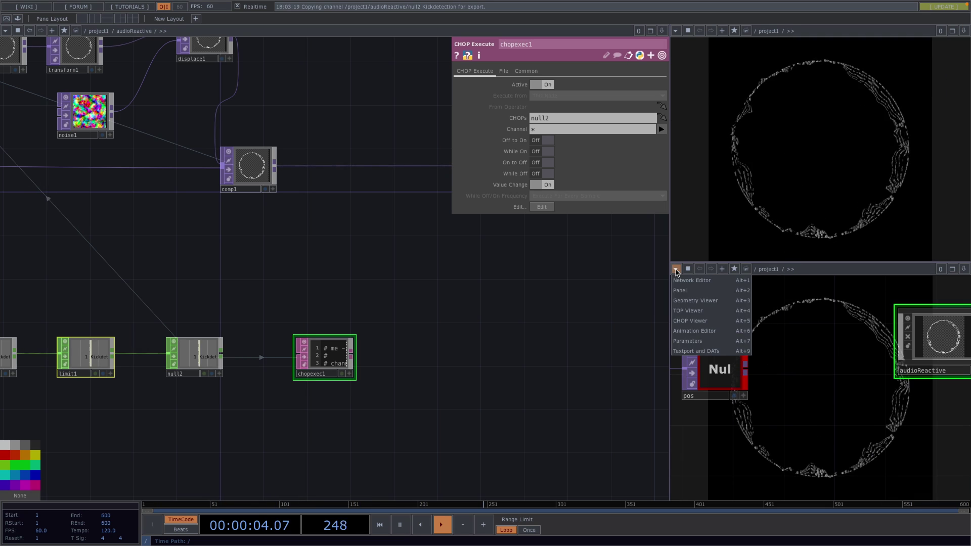
{"action": "left_click", "coordinate": [698, 353]}
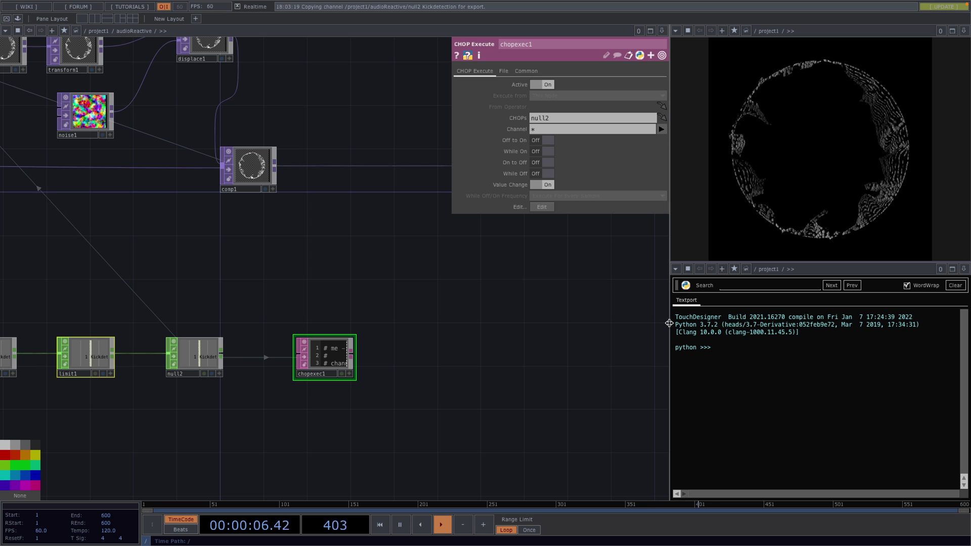
{"action": "left_click_drag", "start_coordinate": [671, 349], "coordinate": [551, 346]}
Open the chopexec1 script in the Textport and DATs pane and turn on the DAT's Off to On callback
{"action": "left_click_drag", "start_coordinate": [339, 359], "coordinate": [604, 352]}
{"action": "scroll", "coordinate": [455, 408], "scroll_direction": "down", "scroll_amount": 1}
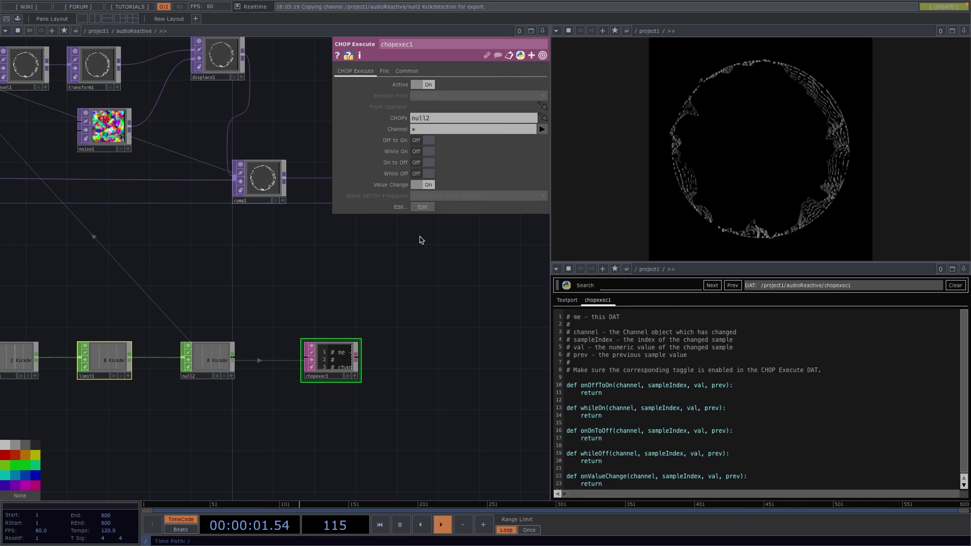
{"action": "left_click", "coordinate": [423, 140]}
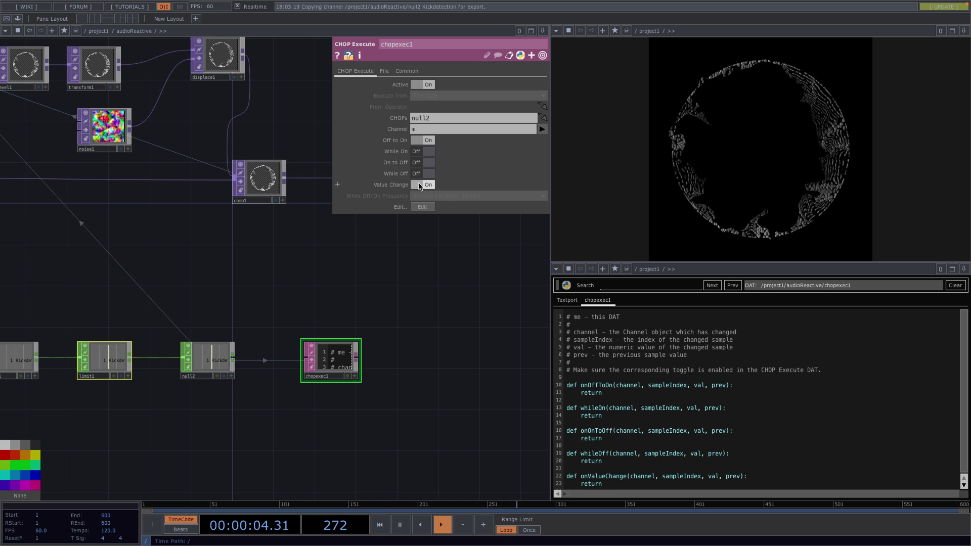
Turn off the DAT's Value Change callback and delete the comments and every callback except onOffToOn from the chopexec1 script
{"action": "left_click", "coordinate": [424, 185]}
{"action": "left_click_drag", "start_coordinate": [634, 379], "coordinate": [561, 314]}
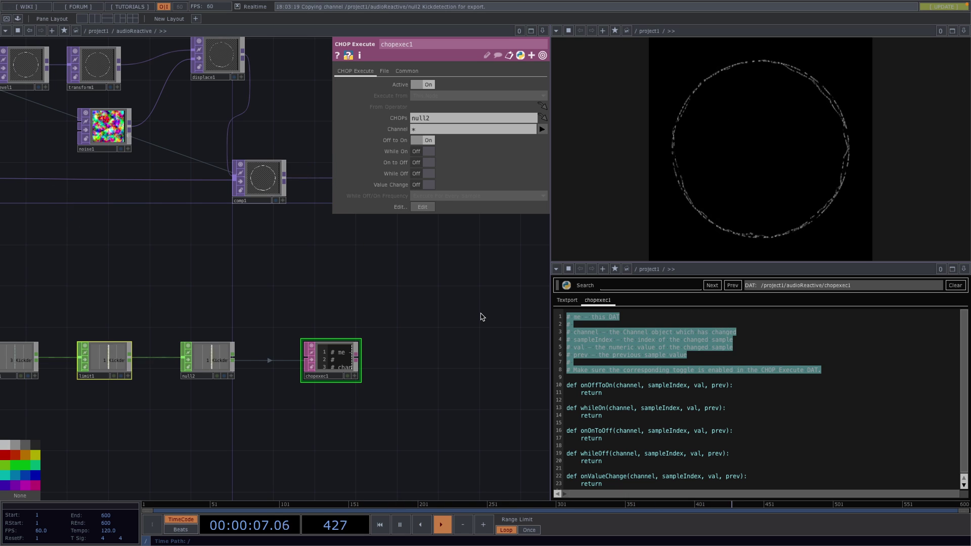
{"action": "key", "text": "BackSpace"}
{"action": "left_click", "coordinate": [617, 448]}
{"action": "left_click_drag", "start_coordinate": [617, 448], "coordinate": [554, 343]}
{"action": "key", "text": "BackSpace"}
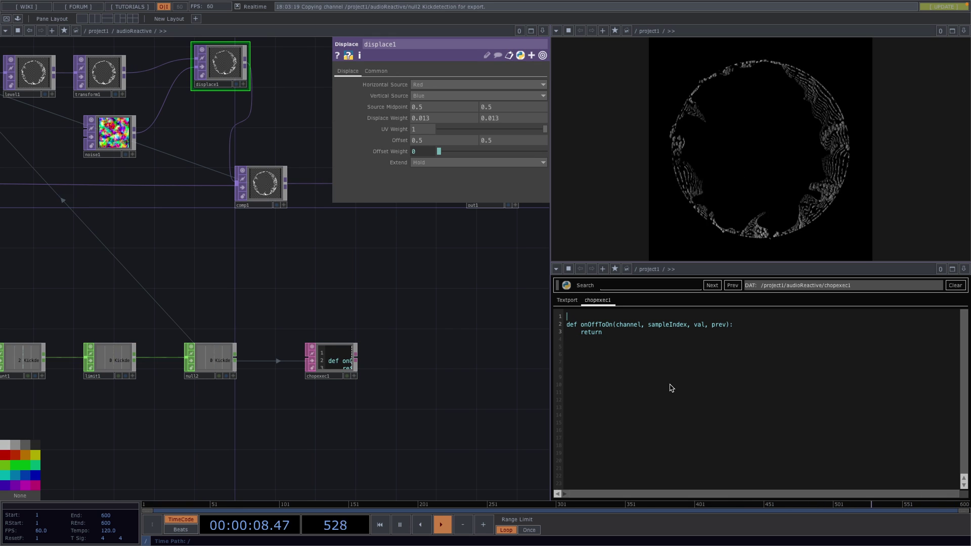
Add "import random" at the start of the script and remove the return statement from onOffToOn
{"action": "type", "text": "import ra"}
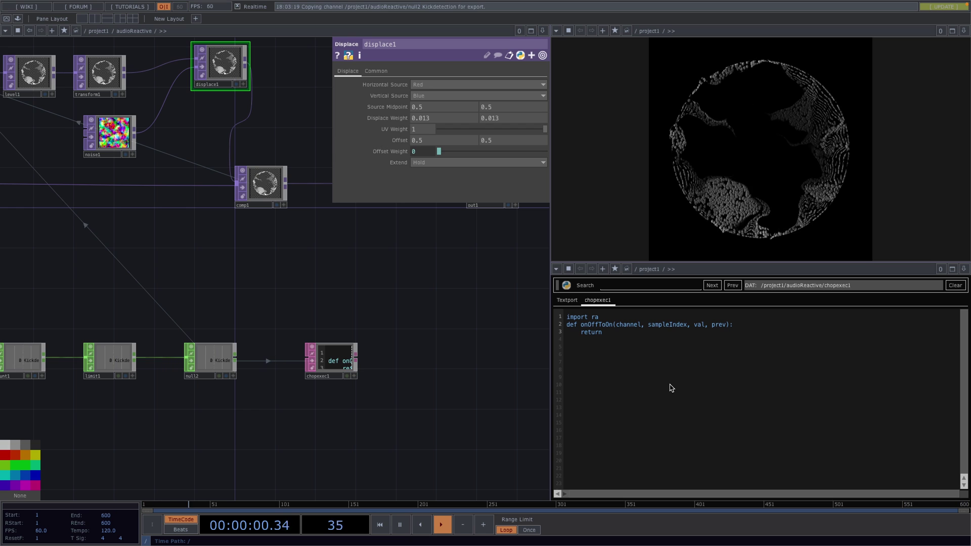
{"action": "type", "text": "ndom"}
{"action": "key", "text": "Return"}
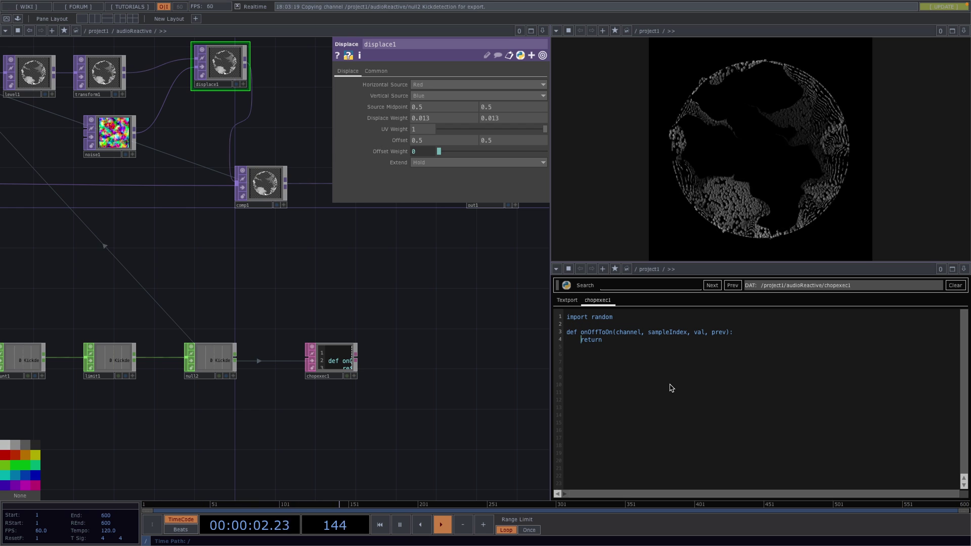
{"action": "key", "text": "Home"}
{"action": "key", "text": "shift+End"}
{"action": "key", "text": "BackSpace"}
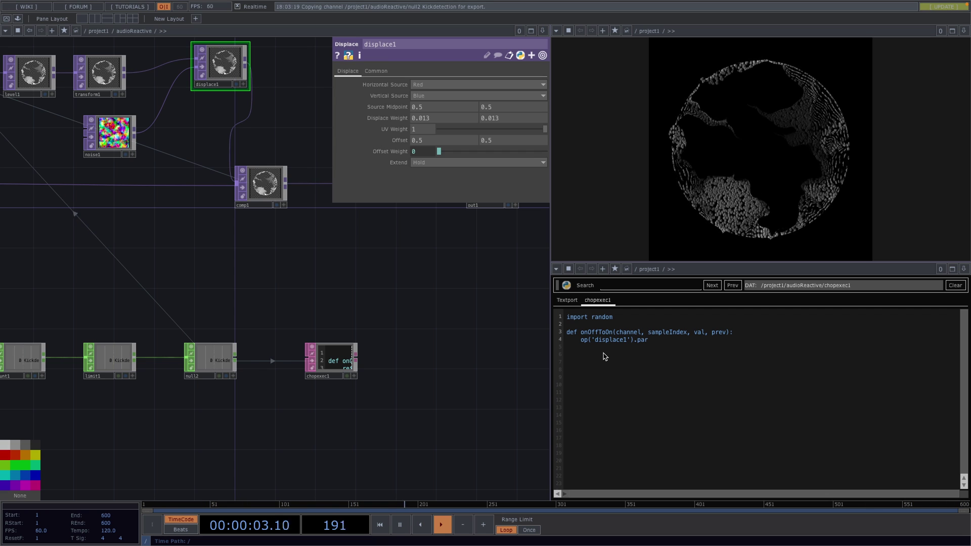
In onOffToOn, write op('displace1').par.displaceweightx.val = random.uniform(-0.013, 0.013), expanding Displace Weight to see its parameter names
{"action": "left_click", "coordinate": [389, 119]}
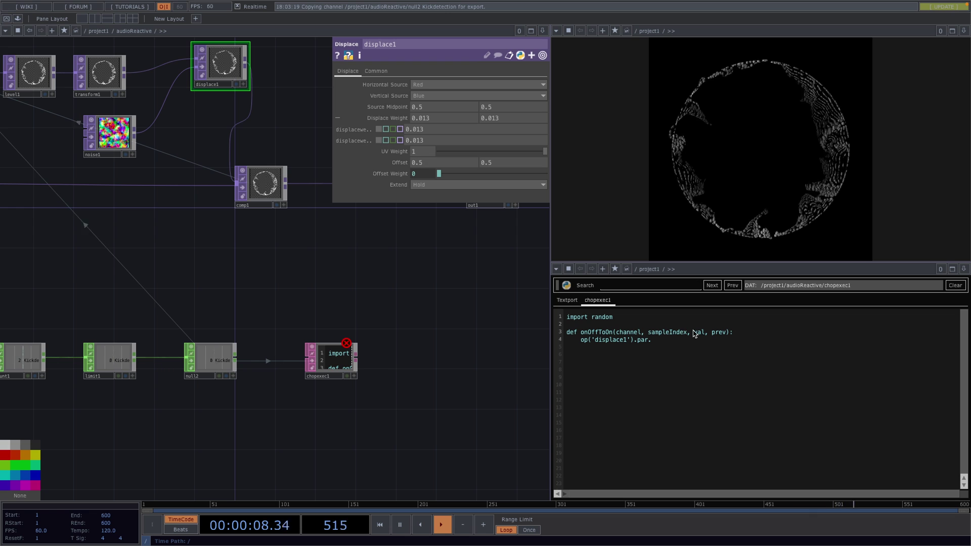
{"action": "type", "text": "displaceweight"}
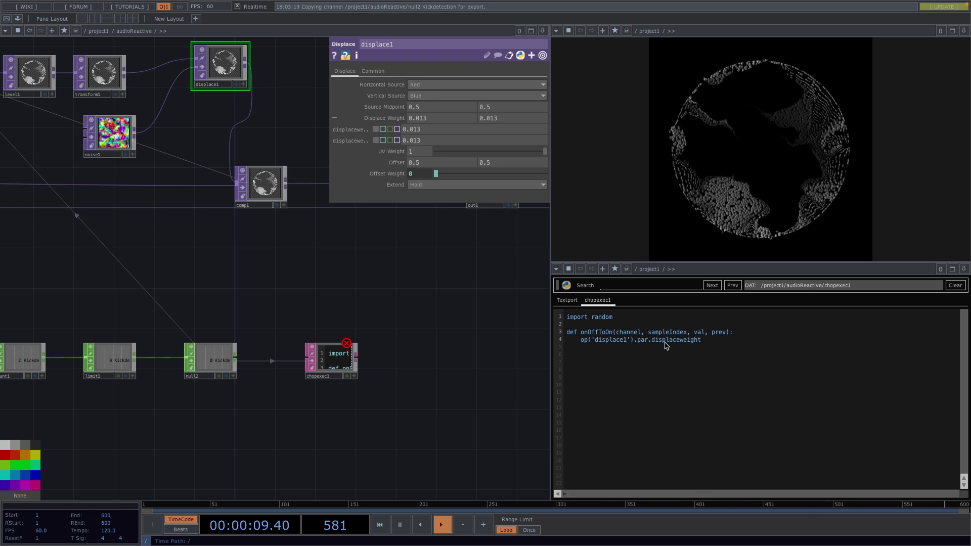
{"action": "type", "text": "x.val = random.uniform(-"}
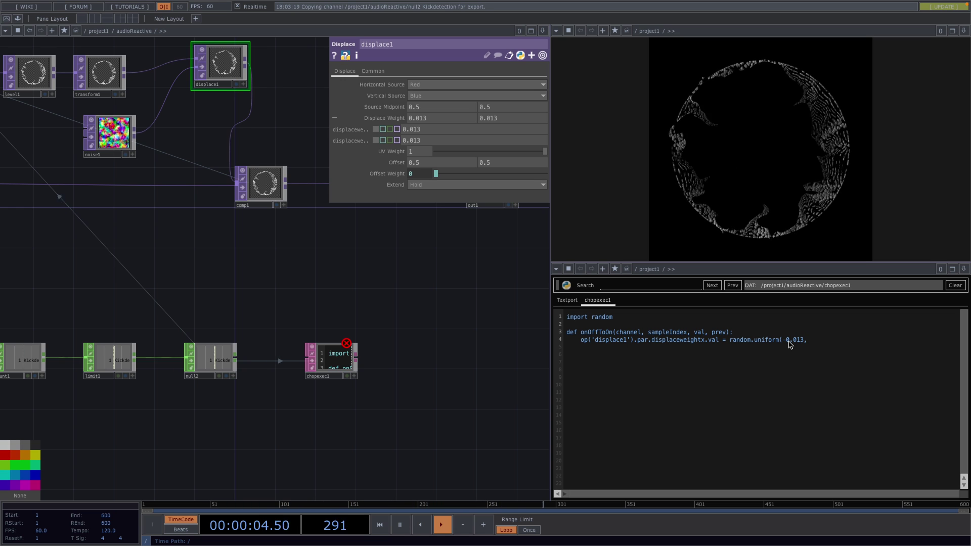
{"action": "type", "text": "0.013"}
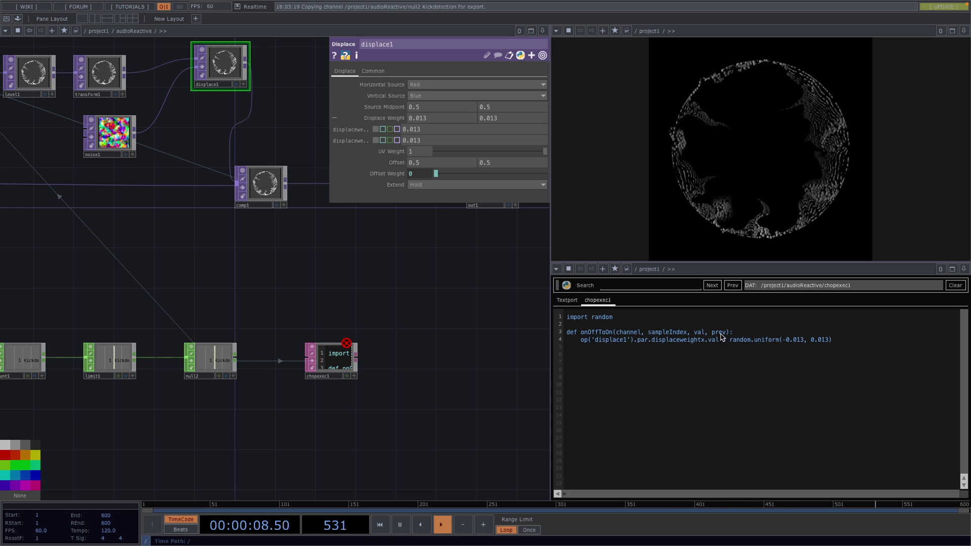
Duplicate the displaceweightx line below itself and change the copy to displaceweighty
{"action": "left_click_drag", "start_coordinate": [580, 340], "coordinate": [855, 340]}
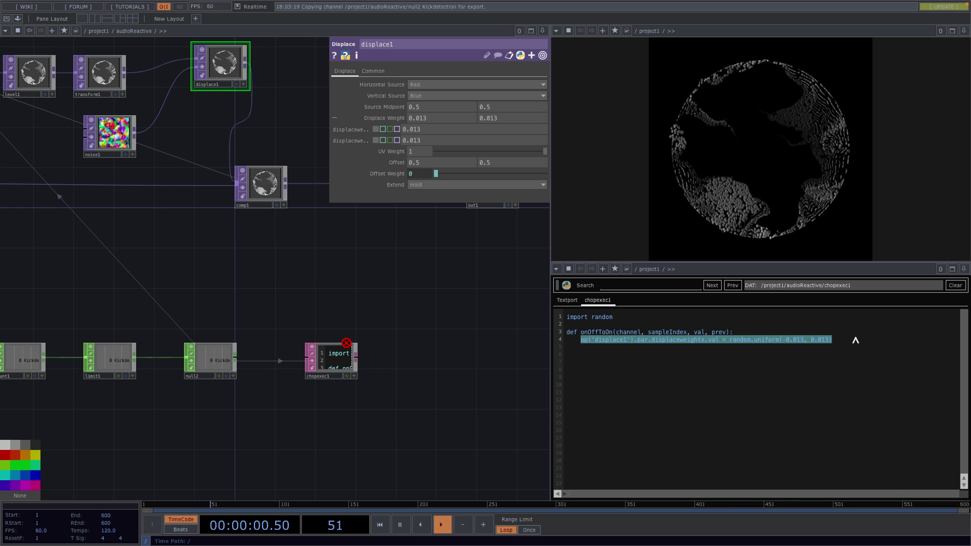
{"action": "key", "text": "ctrl+c"}
{"action": "left_click", "coordinate": [856, 341]}
{"action": "key", "text": "Return"}
{"action": "key", "text": "ctrl+v"}
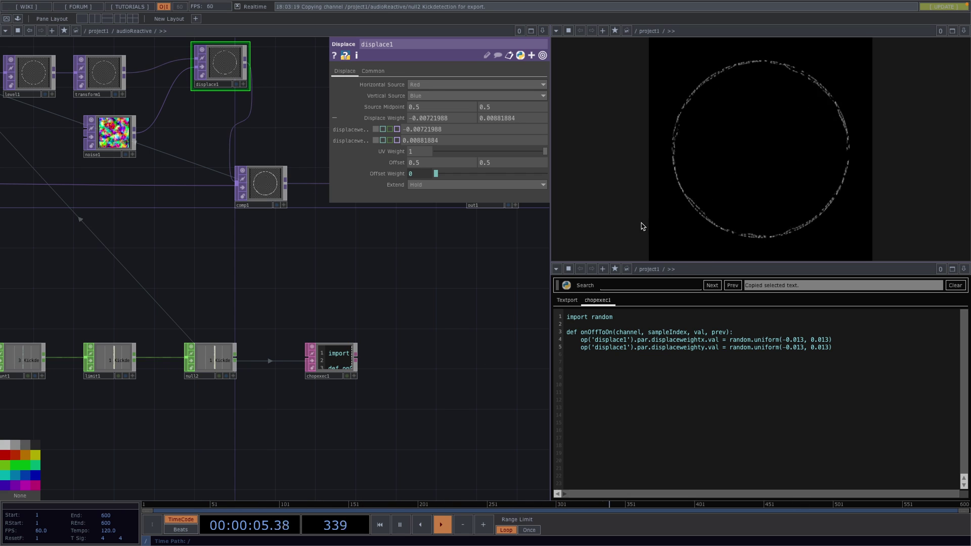
Expand circle1's Radius to see its parameter names, and add op('circle1').par.radiusx.val = random.uniform(0.1, 0.4) to the callback
{"action": "left_click_drag", "start_coordinate": [422, 293], "coordinate": [482, 317]}
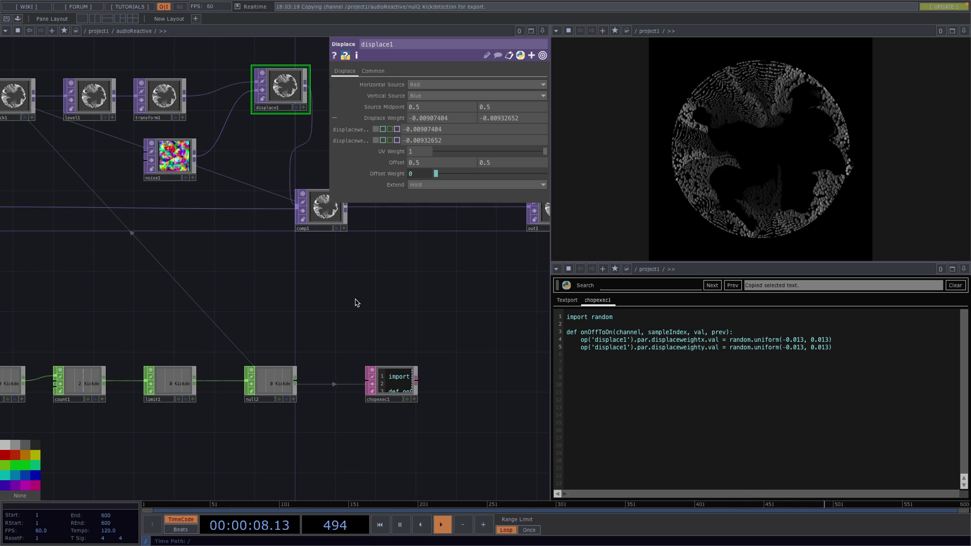
{"action": "scroll", "coordinate": [356, 302], "scroll_direction": "down", "scroll_amount": 2}
{"action": "left_click_drag", "start_coordinate": [295, 302], "coordinate": [379, 283]}
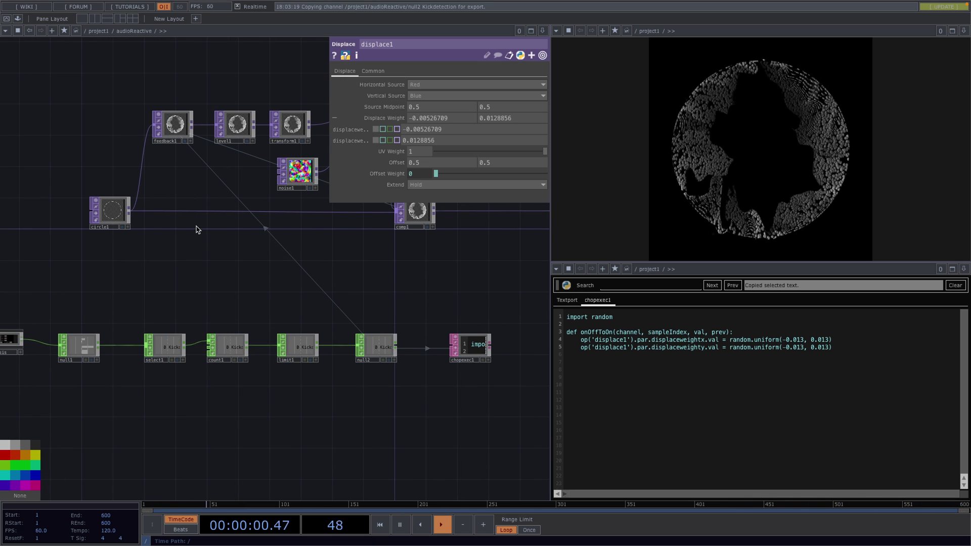
{"action": "left_click", "coordinate": [111, 210]}
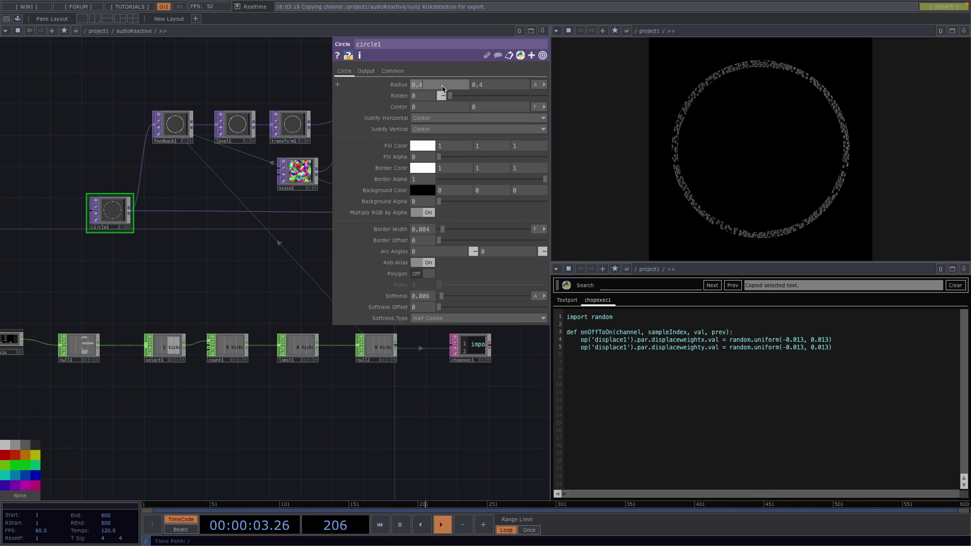
{"action": "middle_click_drag", "start_coordinate": [442, 89], "coordinate": [436, 74]}
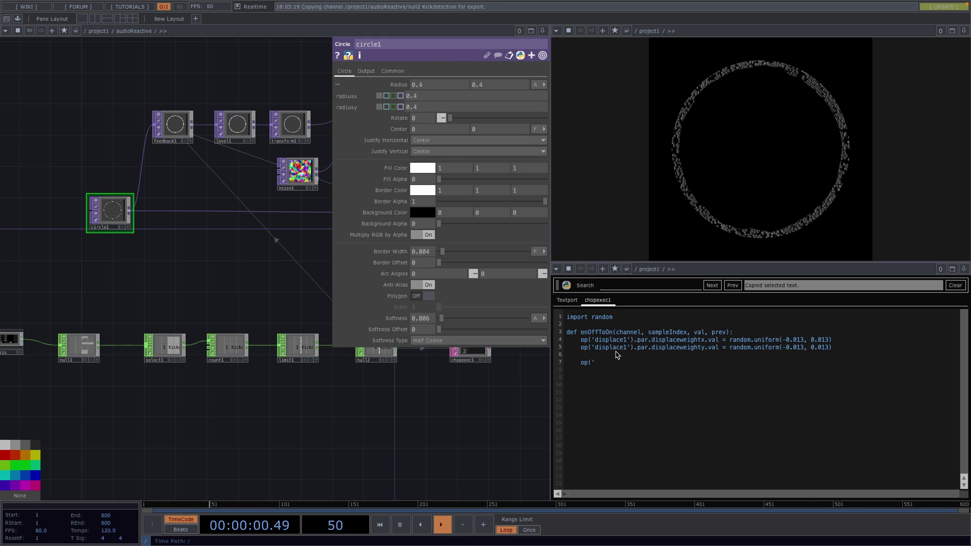
{"action": "type", "text": "ircle1')"}
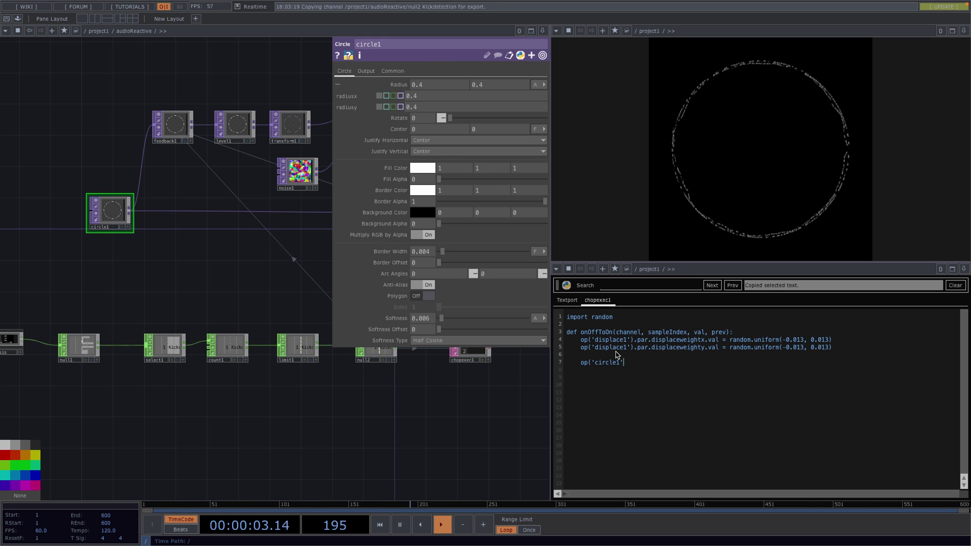
{"action": "type", "text": ".par."}
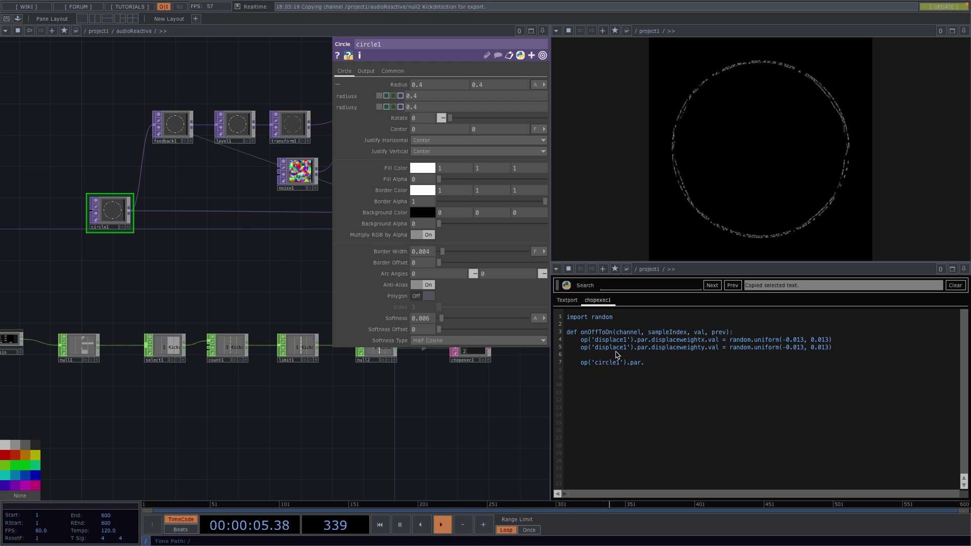
{"action": "type", "text": "radius"}
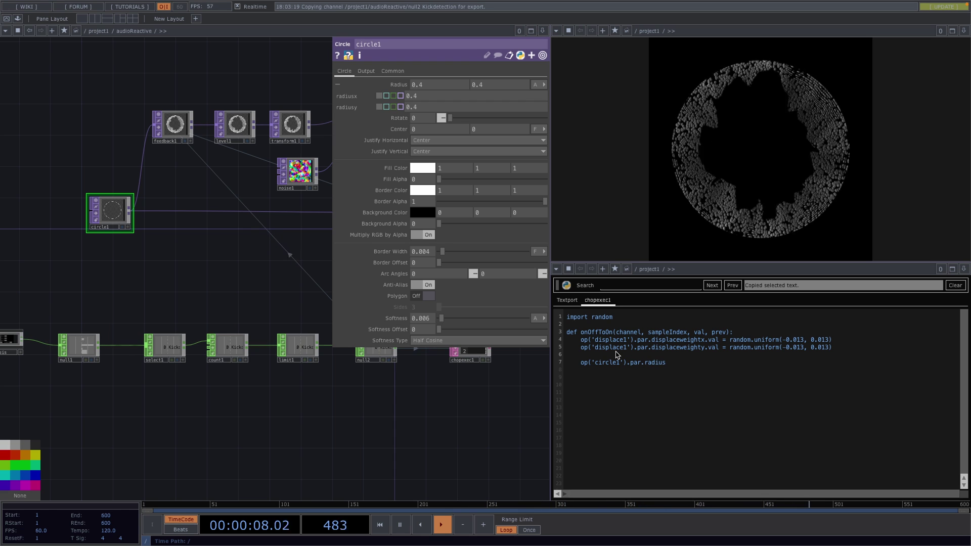
{"action": "type", "text": "x.val = "}
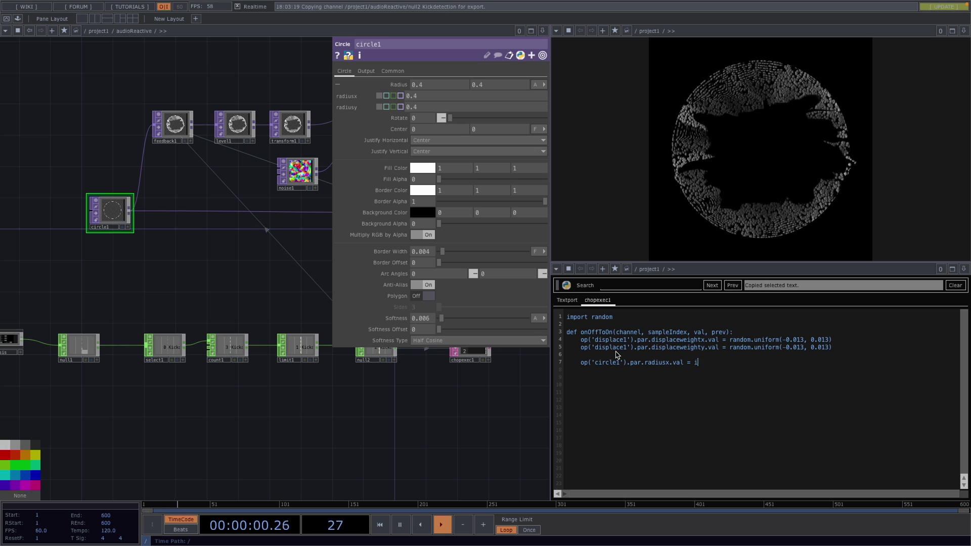
{"action": "type", "text": "random.uni"}
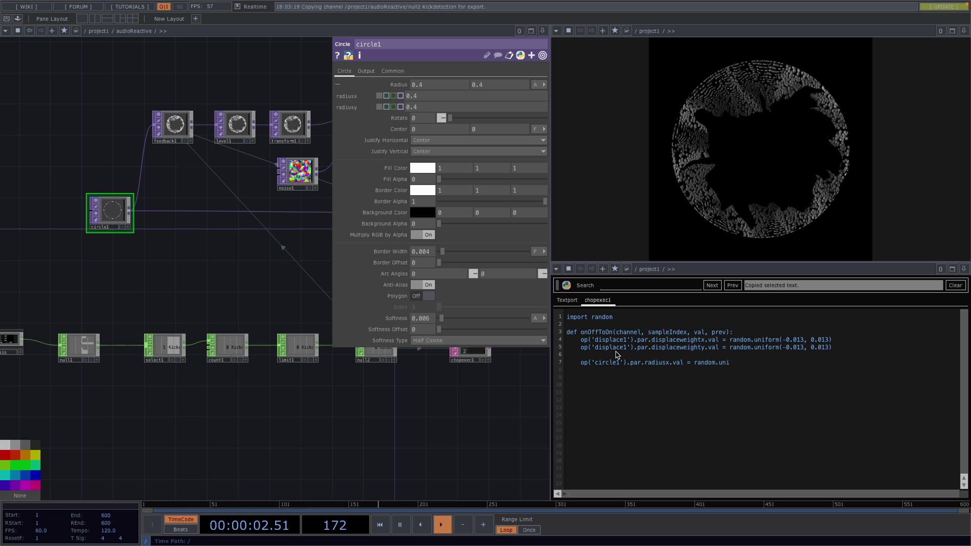
{"action": "type", "text": "form(0.1"}
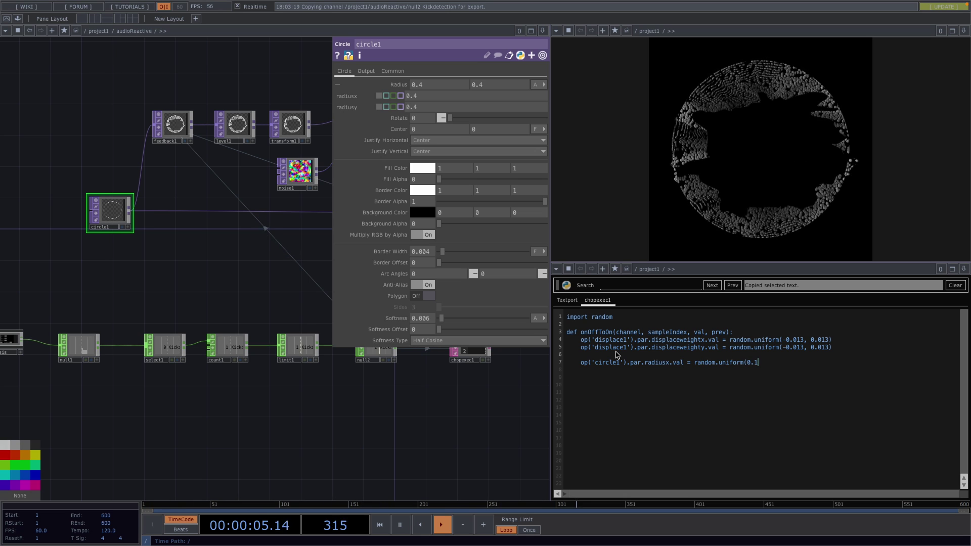
{"action": "type", "text": ", 0.4"}
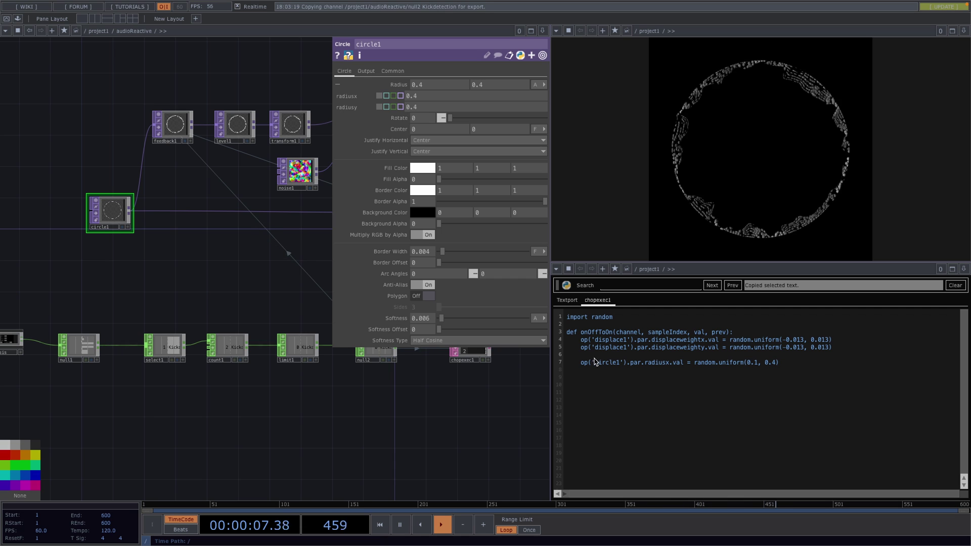
Duplicate the circle1 radiusx line below itself and change the copy to radiusy
{"action": "left_click_drag", "start_coordinate": [580, 362], "coordinate": [773, 367]}
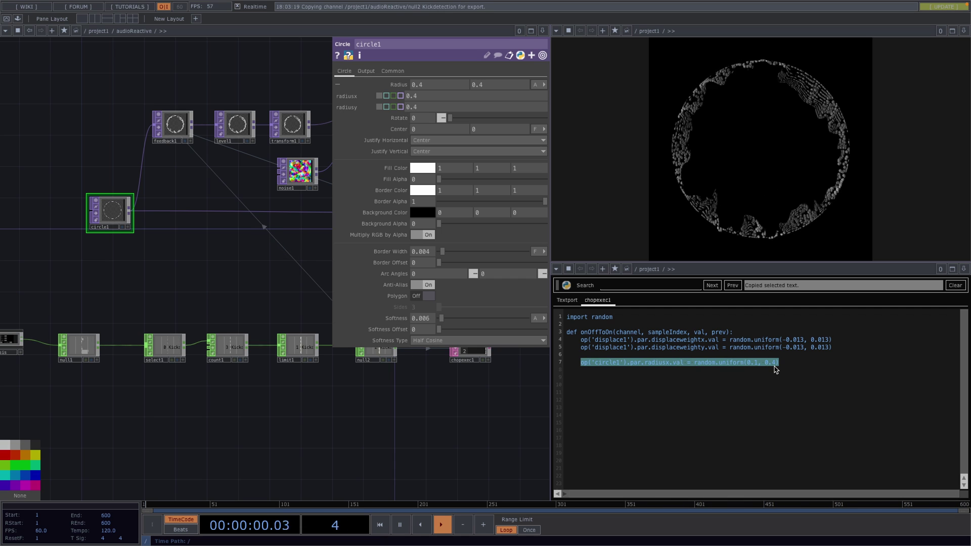
{"action": "left_click", "coordinate": [774, 366]}
{"action": "key", "text": "Return"}
{"action": "key", "text": "ctrl+v"}
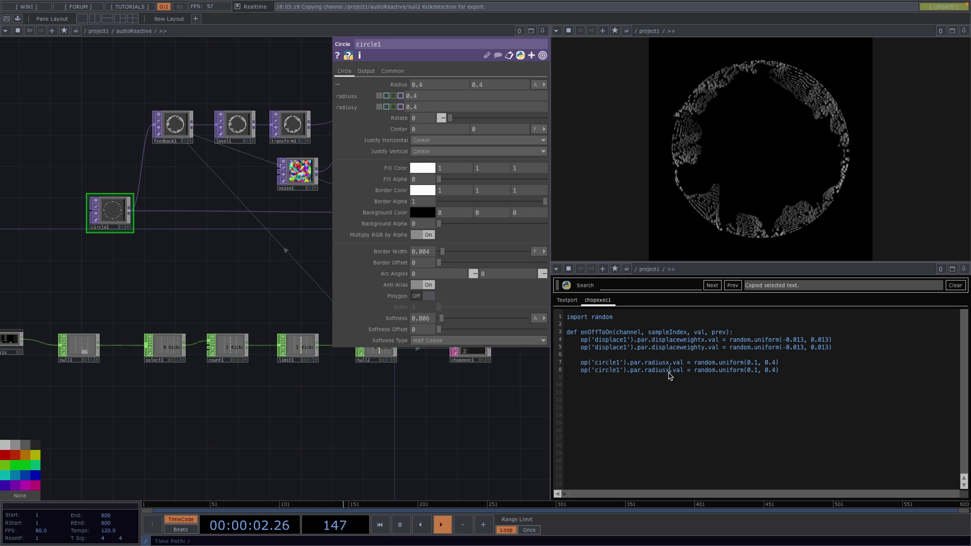
{"action": "key", "text": "BackSpace"}
{"action": "type", "text": "y"}
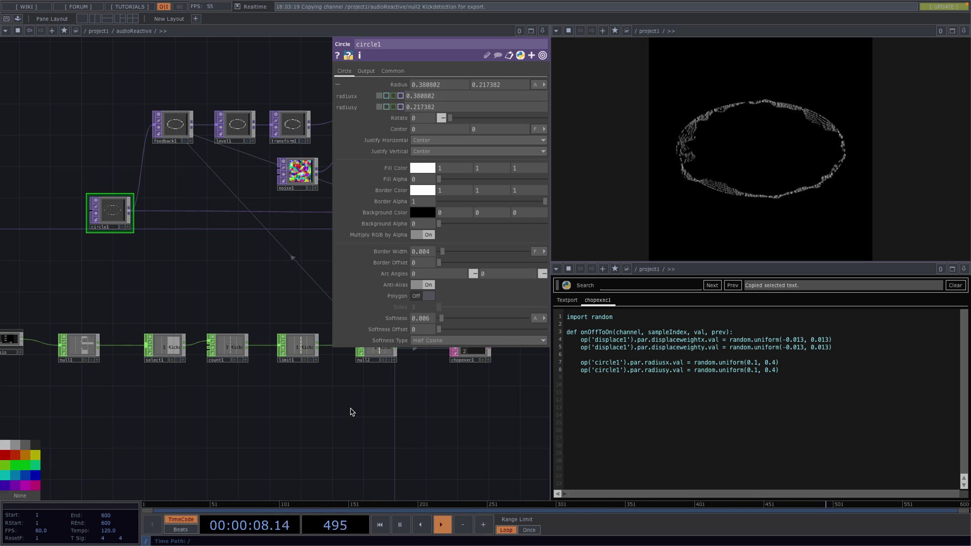
Leave the audioReactive component and insert a Level TOP on the wire between multiply1 and transform1
{"action": "scroll", "coordinate": [156, 381], "scroll_direction": "down", "scroll_amount": 2}
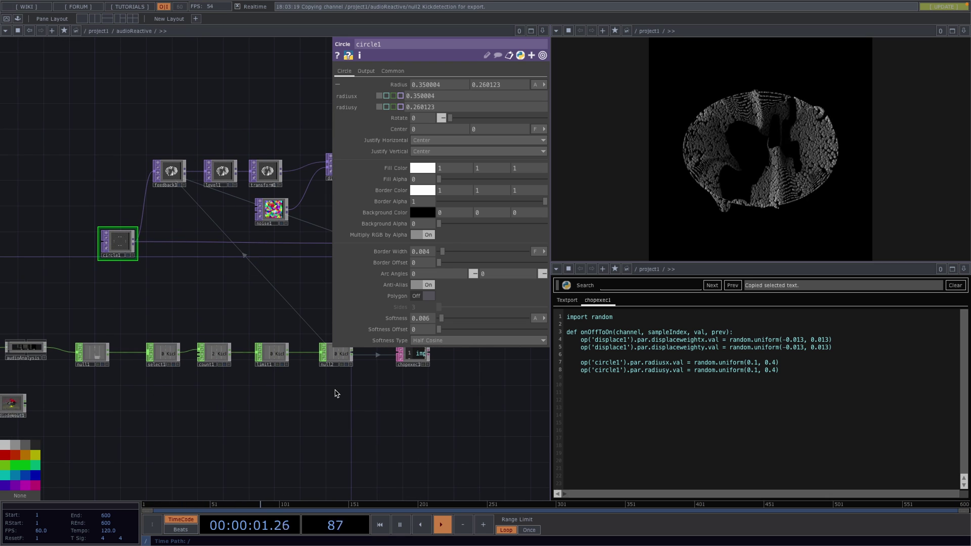
{"action": "scroll", "coordinate": [337, 394], "scroll_direction": "down", "scroll_amount": 3}
{"action": "left_click_drag", "start_coordinate": [337, 422], "coordinate": [237, 428]}
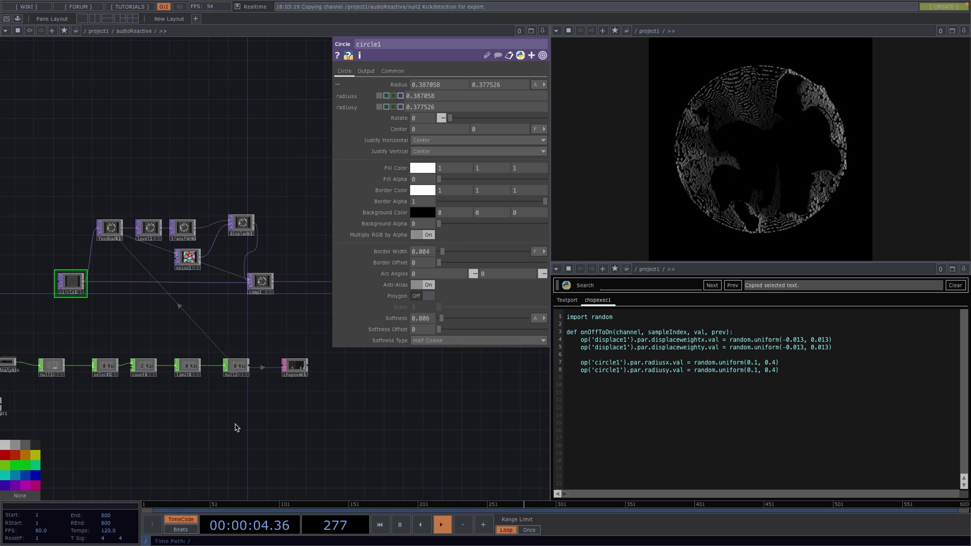
{"action": "scroll", "coordinate": [235, 424], "scroll_direction": "down", "scroll_amount": 5}
{"action": "scroll", "coordinate": [149, 317], "scroll_direction": "up", "scroll_amount": 5}
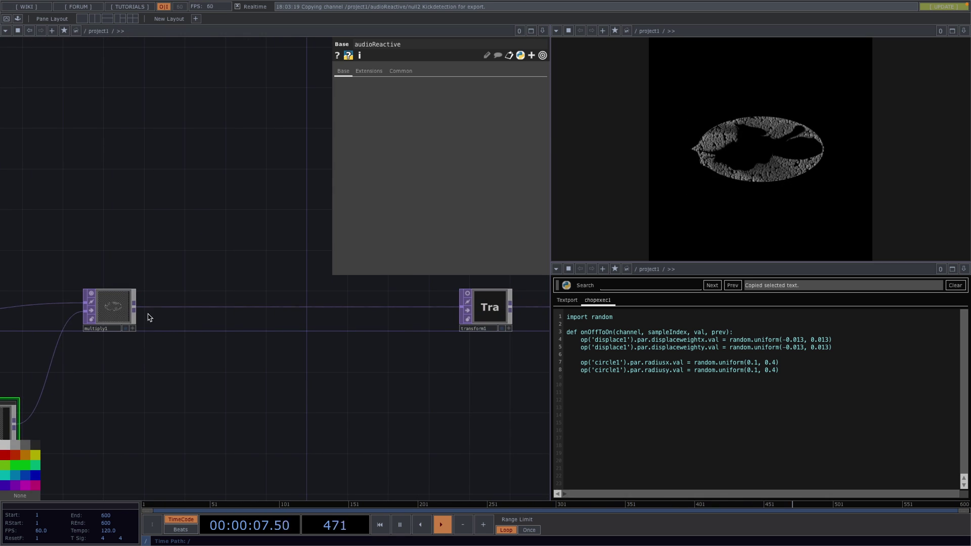
{"action": "right_click", "coordinate": [224, 306]}
{"action": "left_click", "coordinate": [240, 297]}
{"action": "type", "text": "leve"}
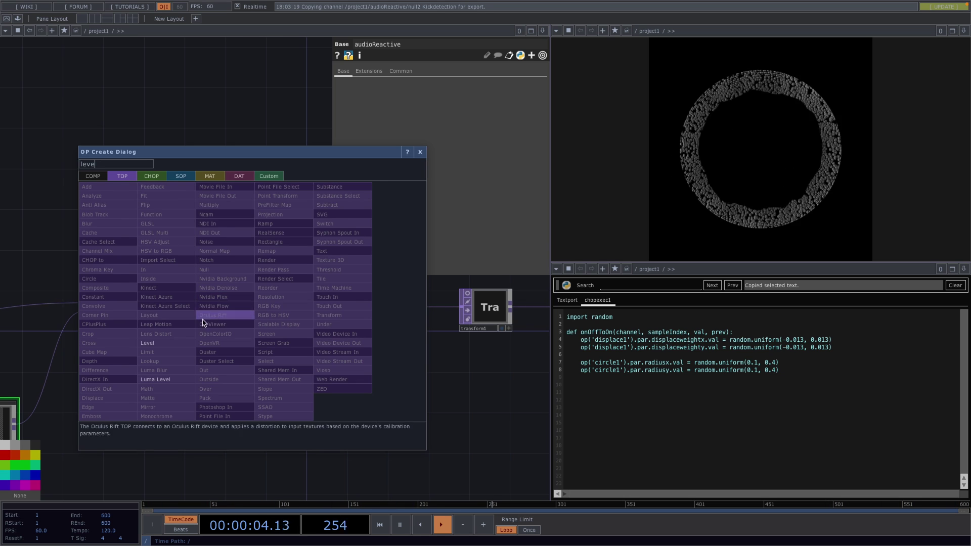
{"action": "left_click", "coordinate": [147, 343]}
{"action": "left_click", "coordinate": [231, 301]}
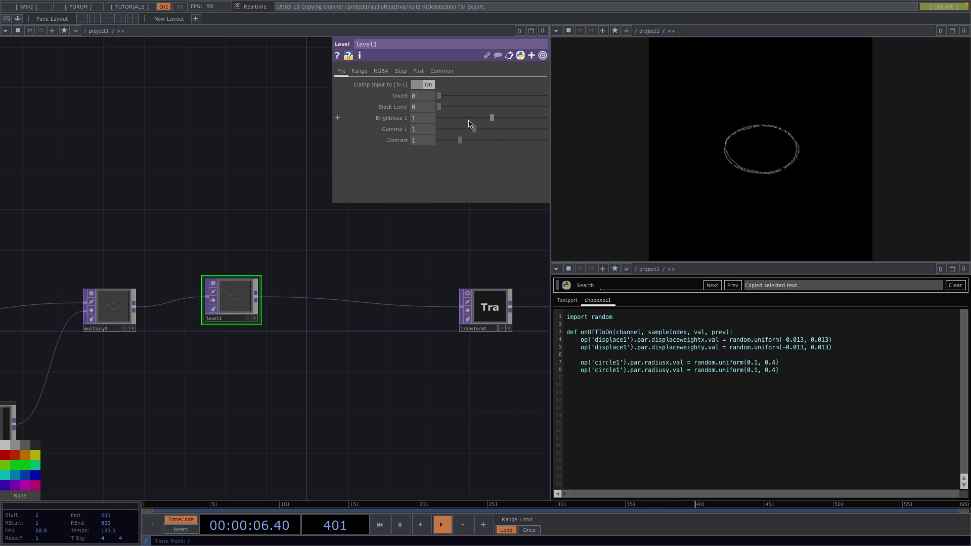
Raise the Level TOP's Brightness 1 to 1.867 and align the node with multiply1 and transform1
{"action": "left_click_drag", "start_coordinate": [492, 120], "coordinate": [540, 117]}
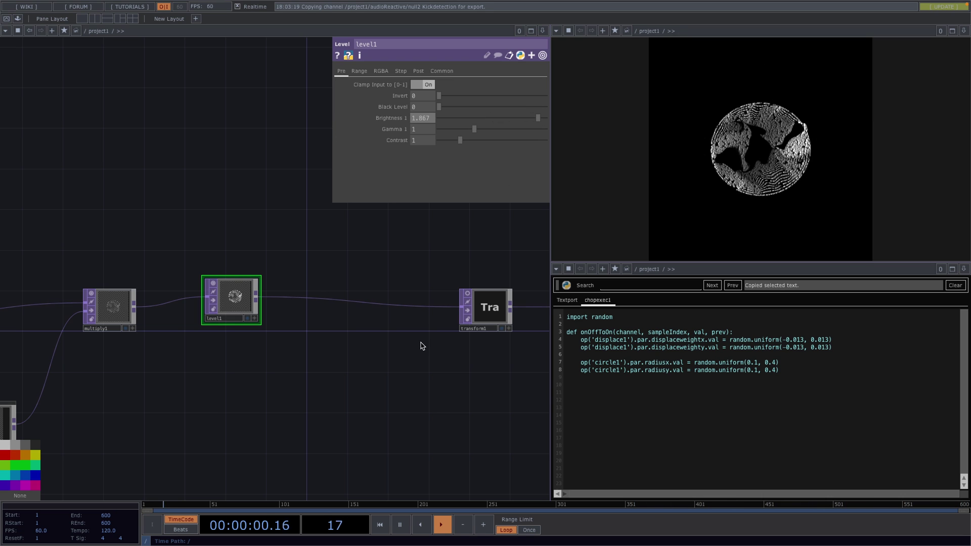
{"action": "left_click_drag", "start_coordinate": [230, 304], "coordinate": [227, 314]}
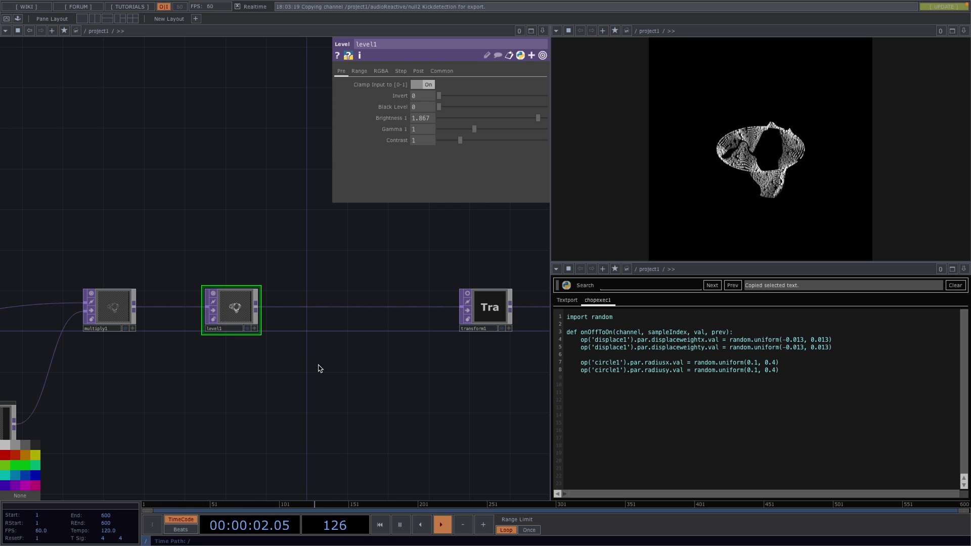
{"action": "scroll", "coordinate": [318, 368], "scroll_direction": "down", "scroll_amount": 3}
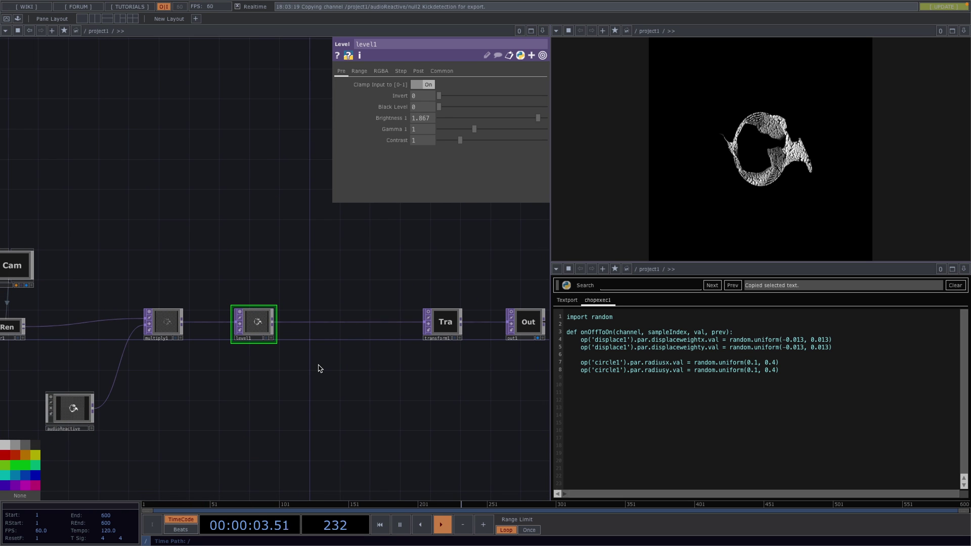